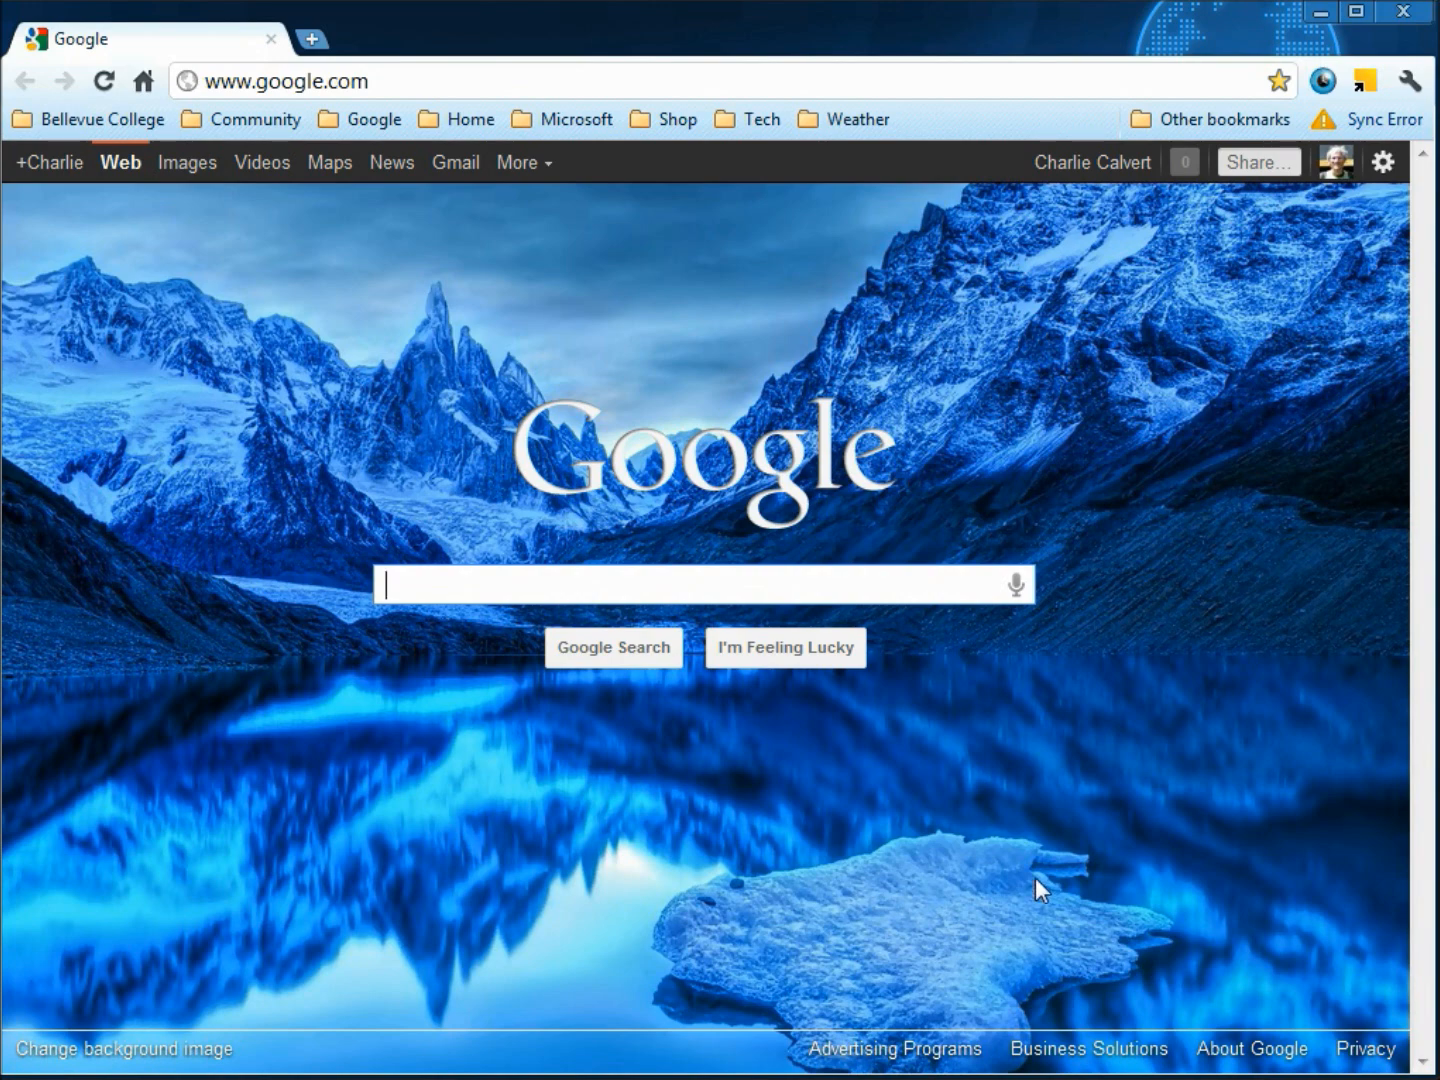
Step: Open the official Microsoft IIS site and go to Managing and Maintaining IIS 7 in its Learn section
left_click(561, 120)
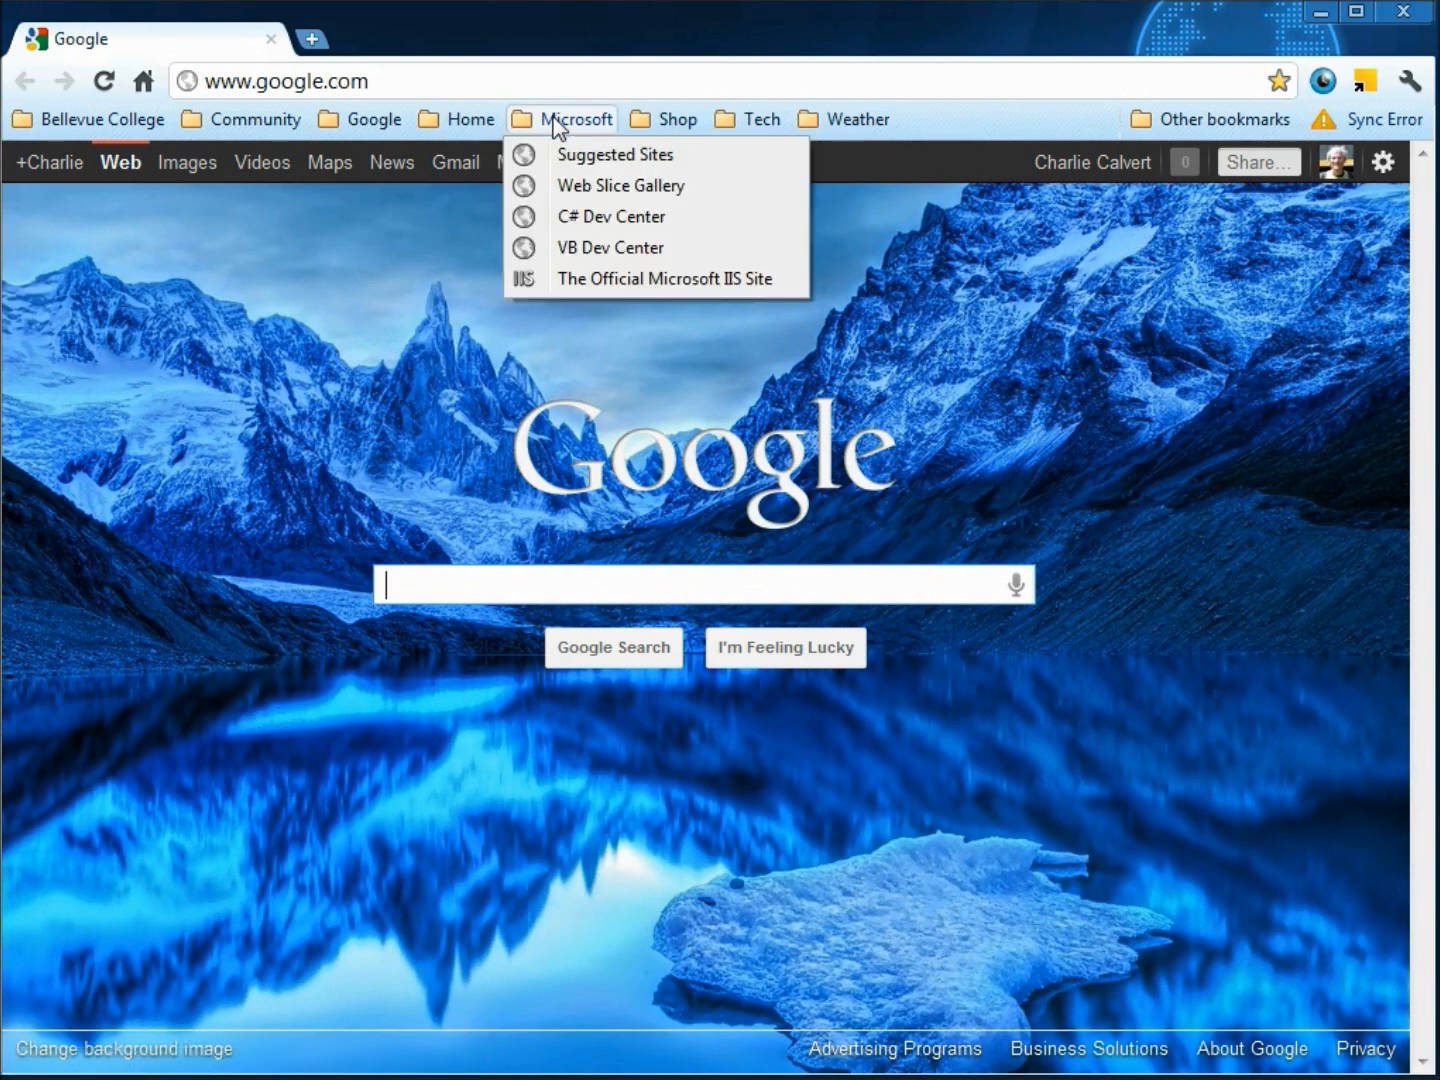
left_click(616, 280)
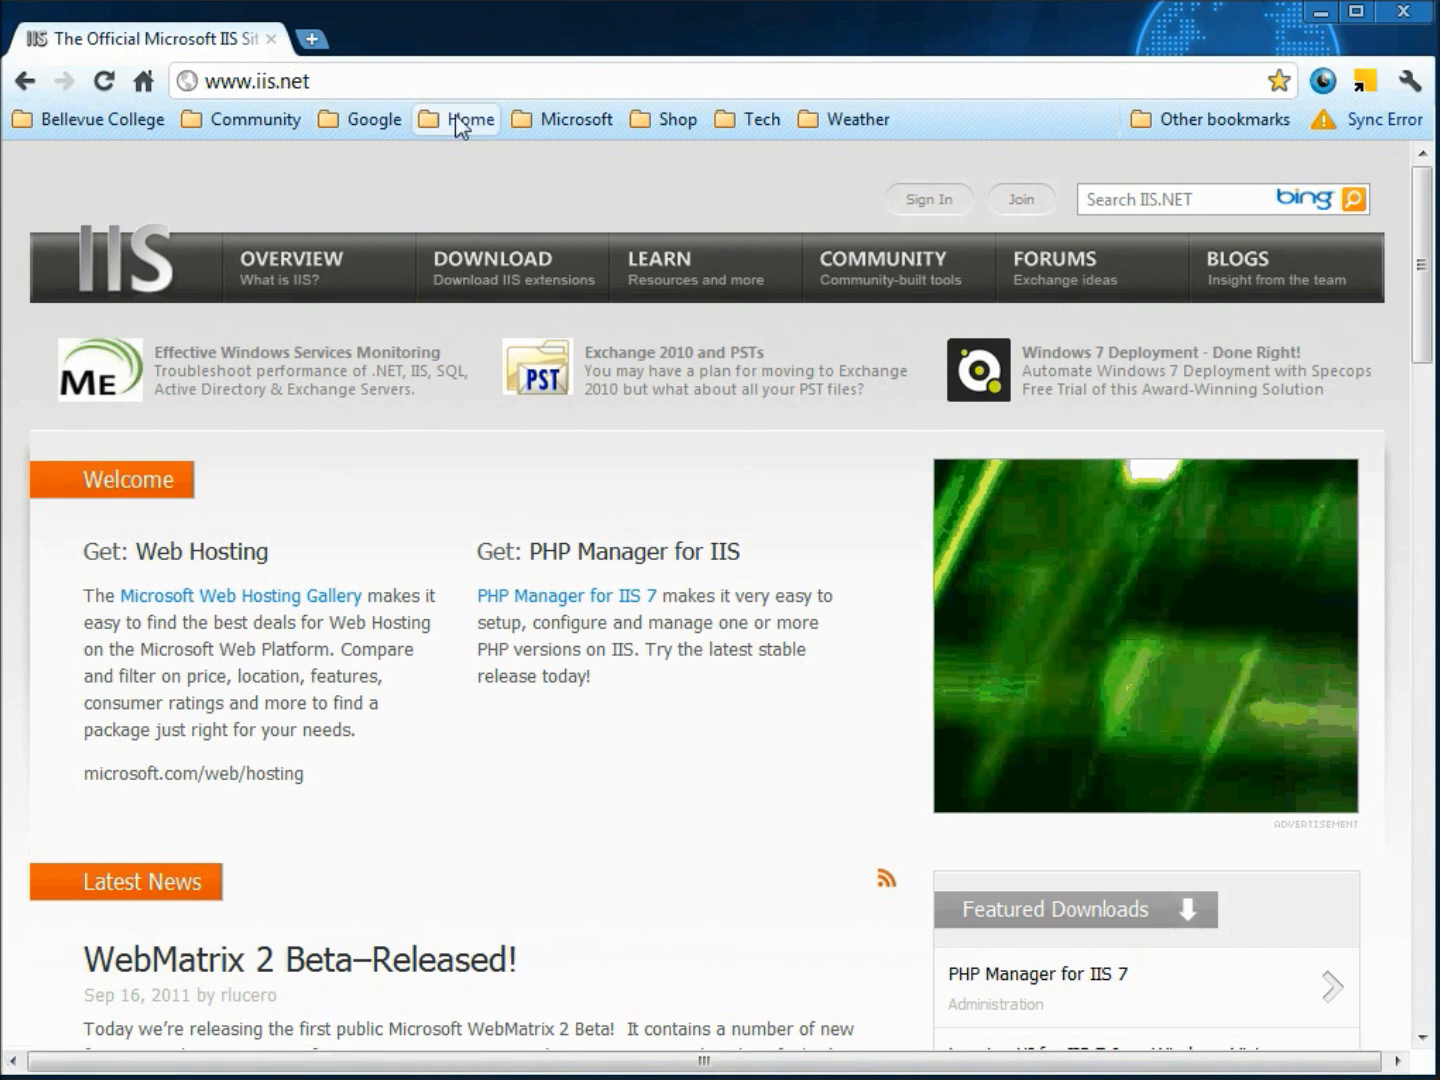
left_click(682, 272)
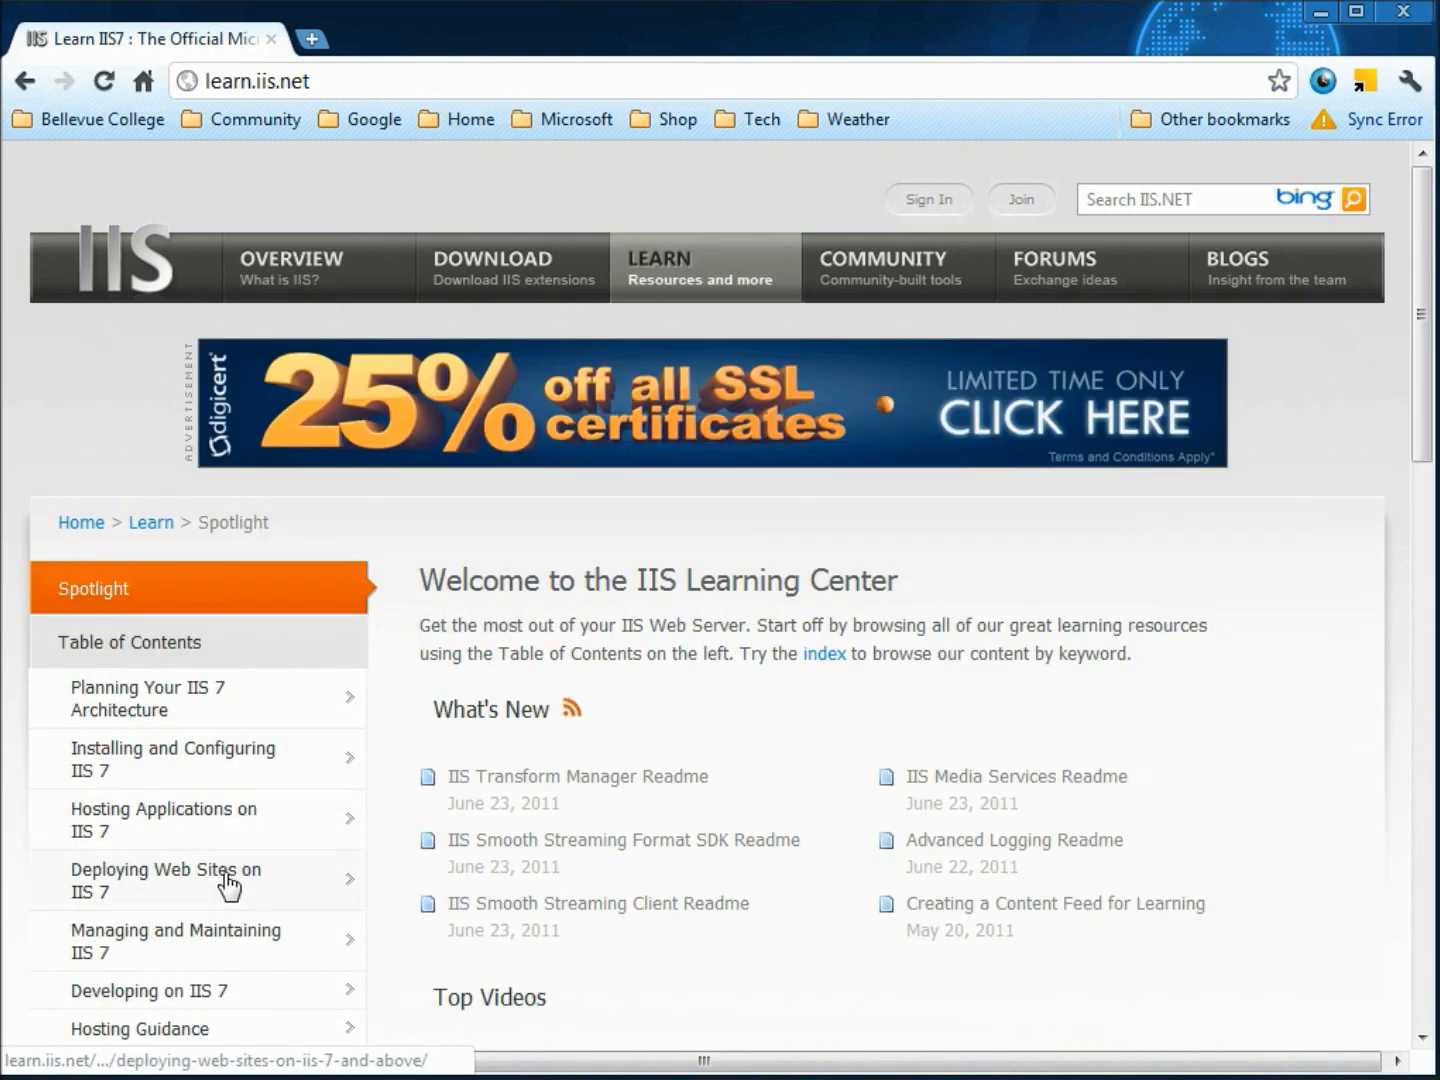
left_click(217, 946)
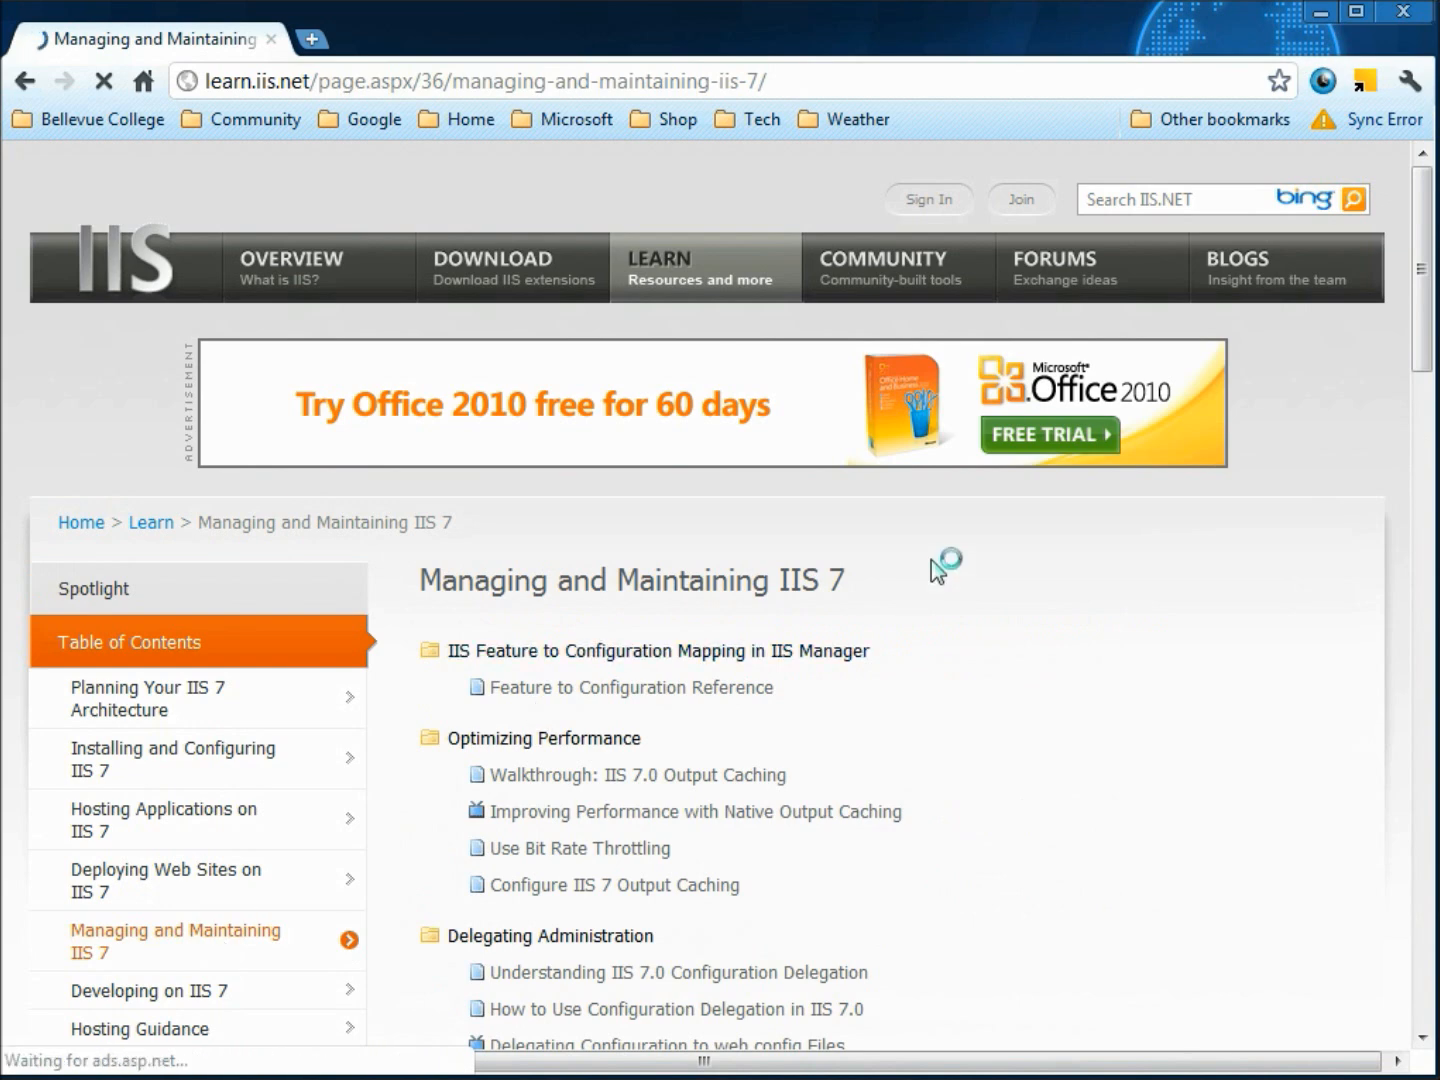
Step: Open the Advanced Logging Readme under Using Advanced Logging and examine its installation instructions and page address
left_click_drag(1422, 321, 1422, 725)
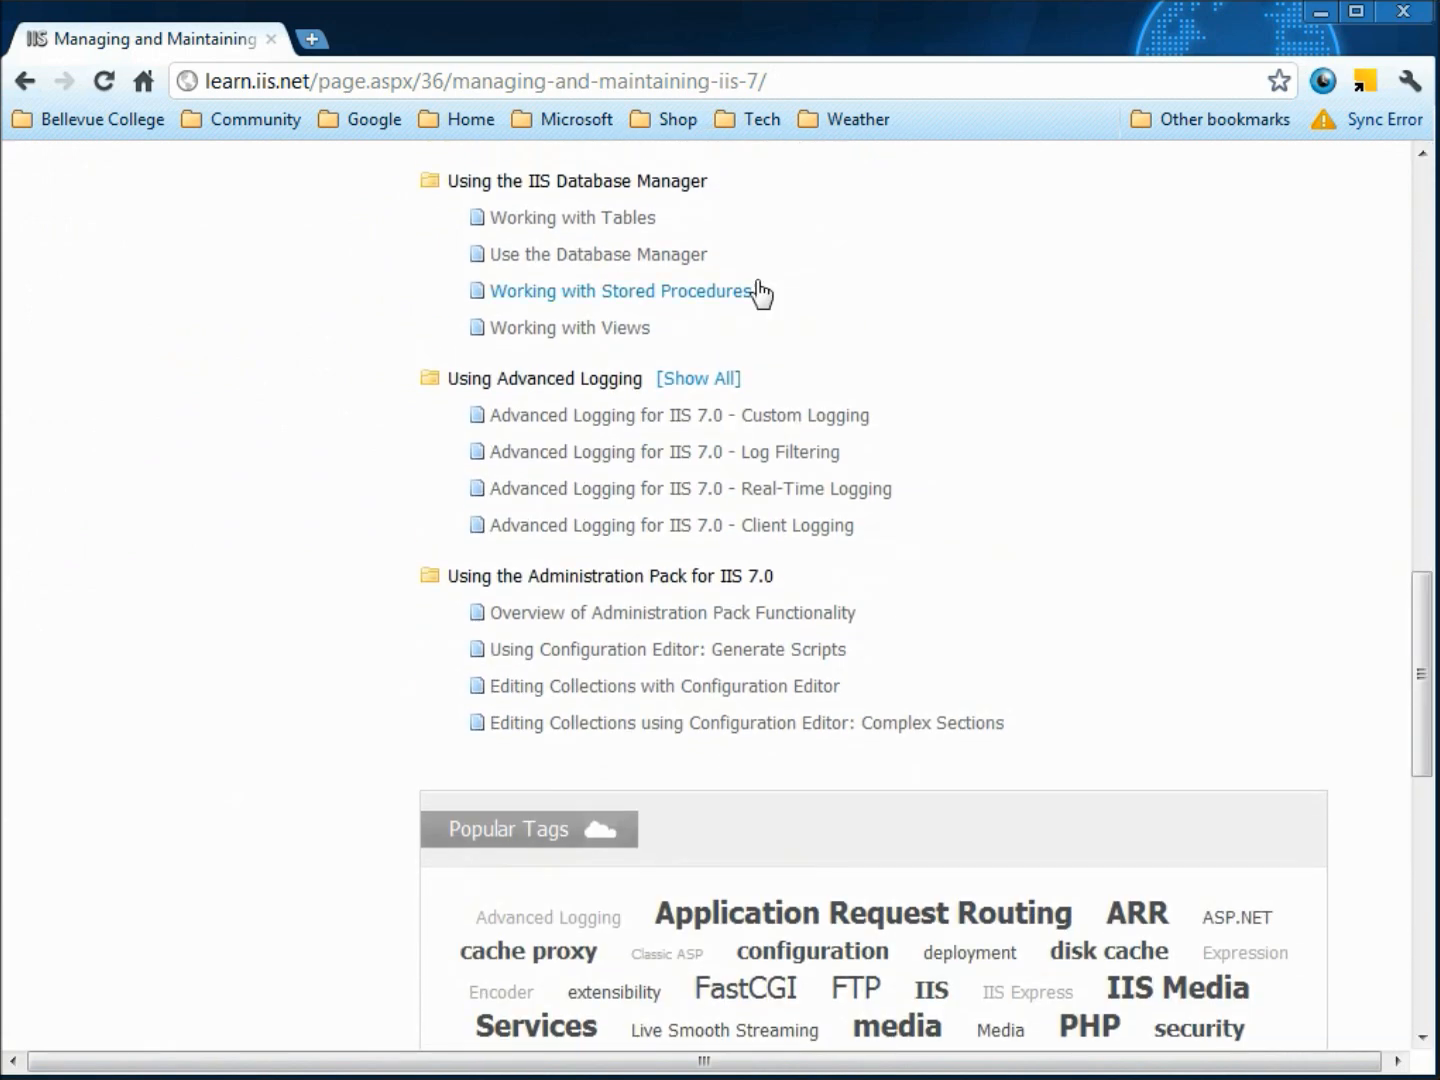
left_click(537, 385)
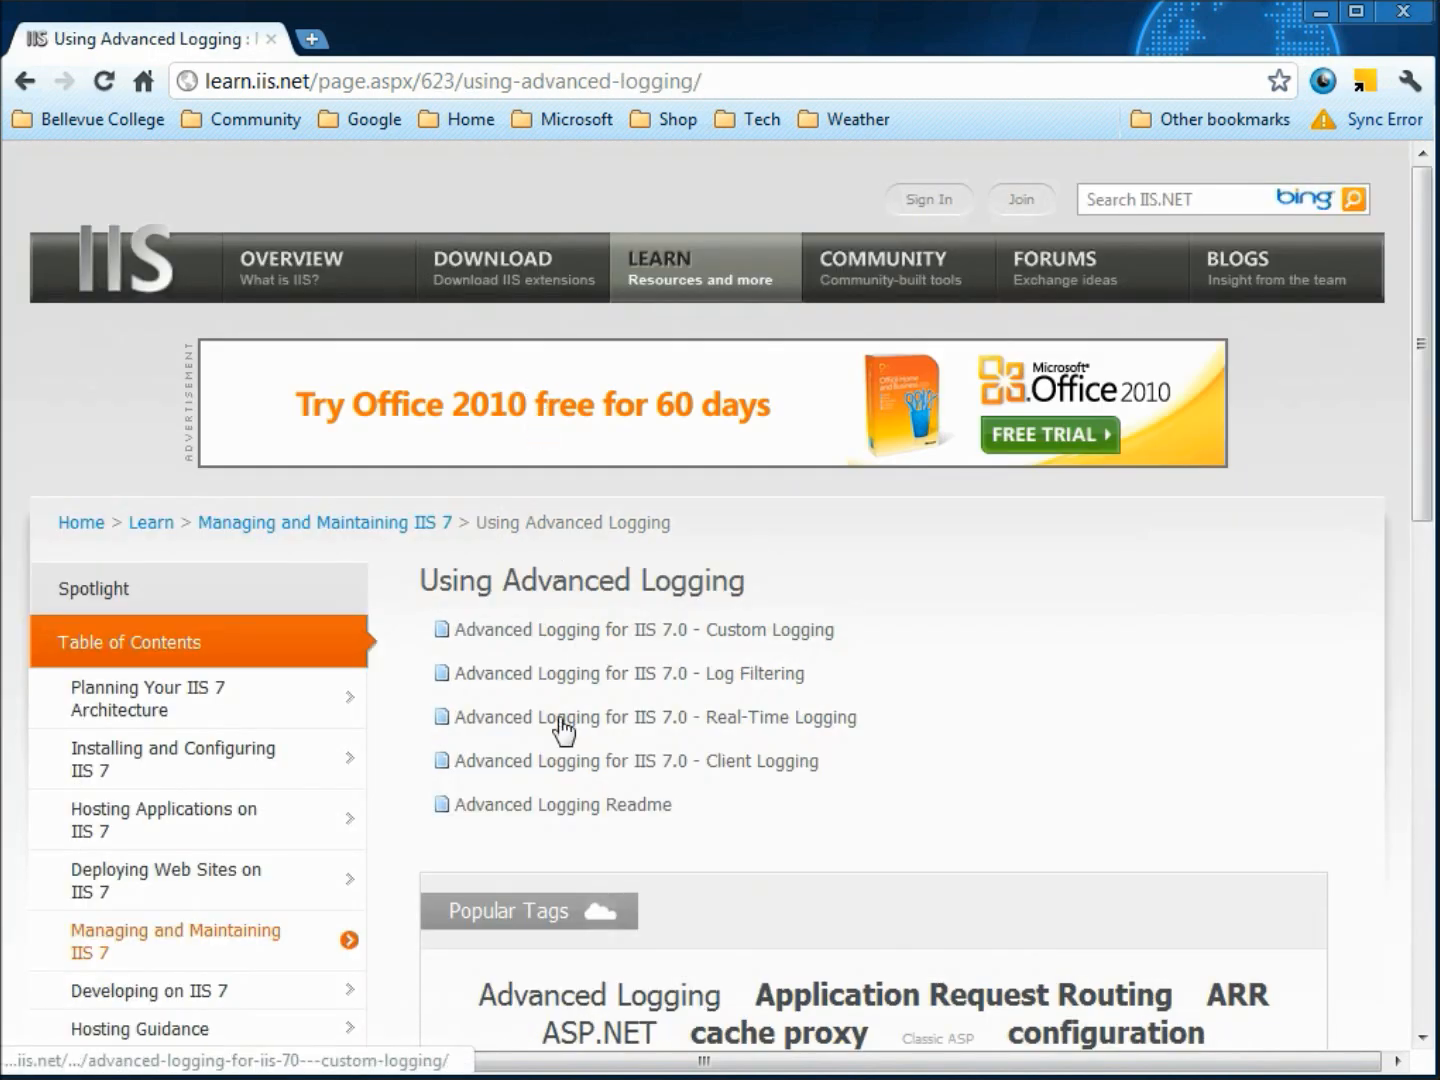
left_click(587, 806)
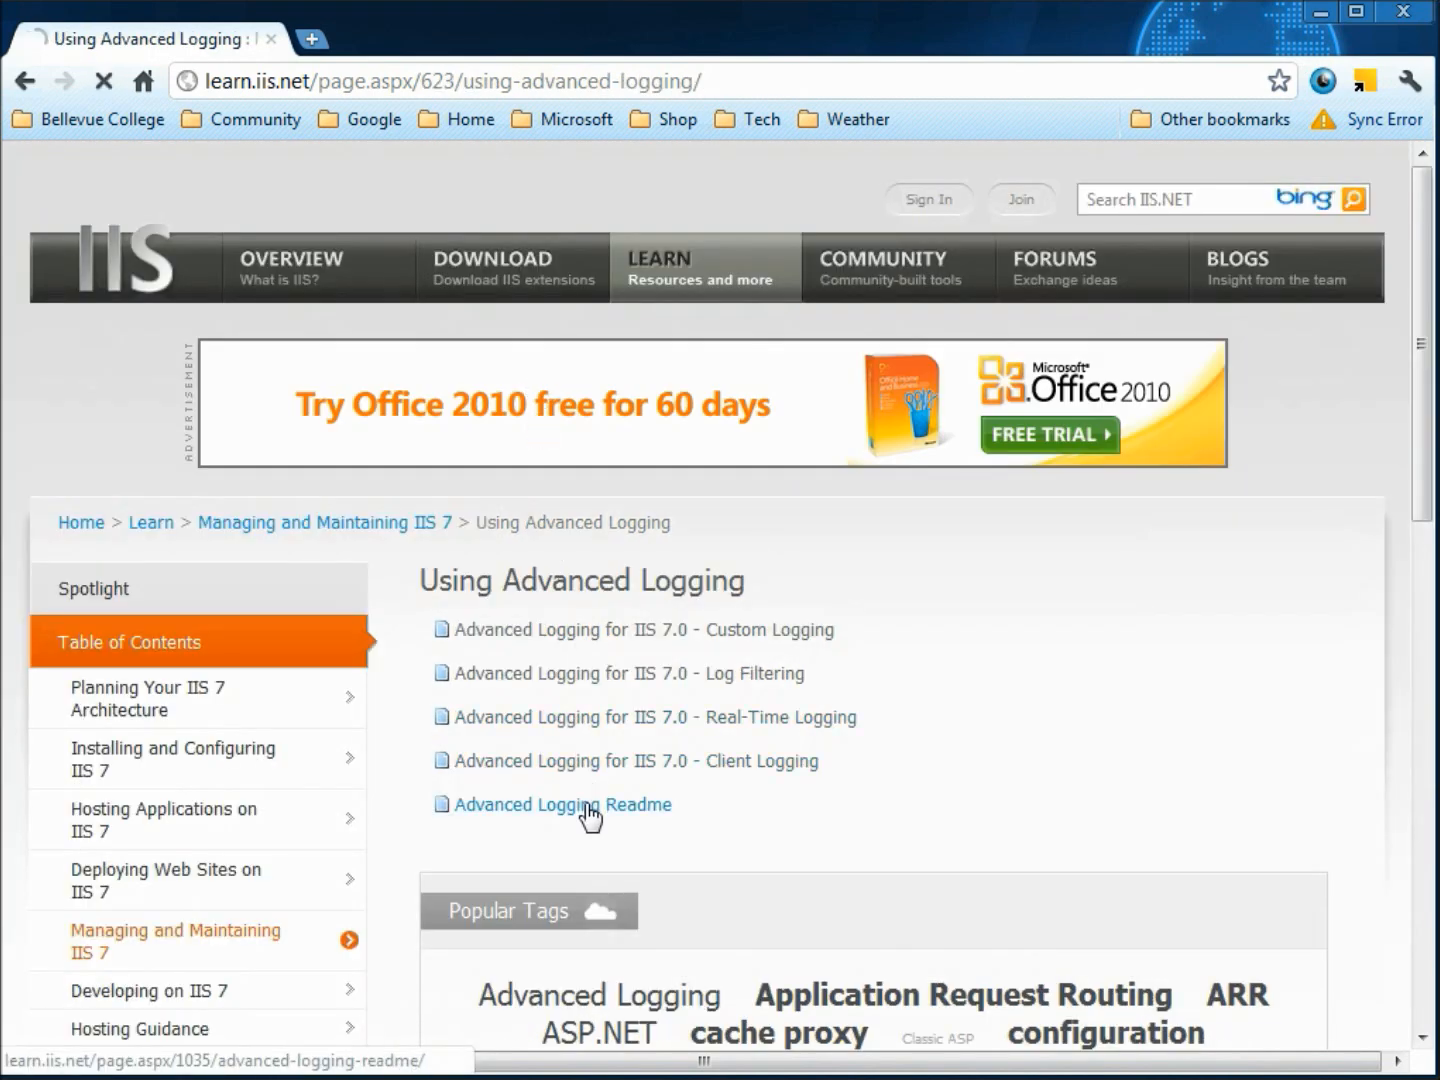
left_click_drag(1417, 262, 1418, 585)
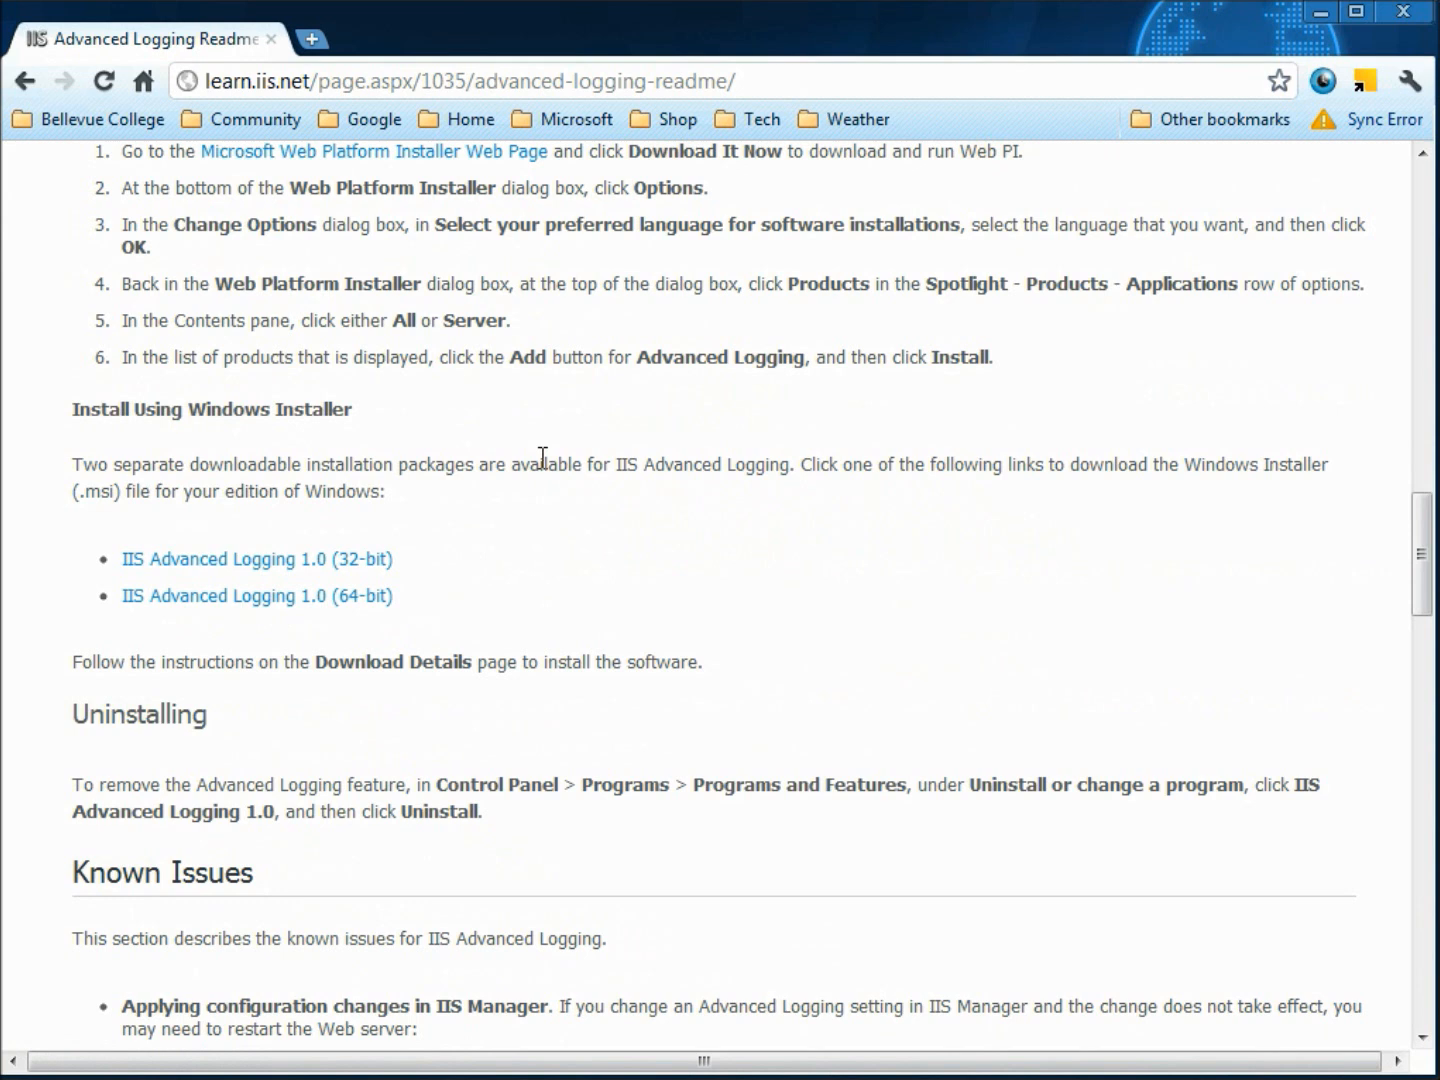
left_click_drag(542, 461, 499, 215)
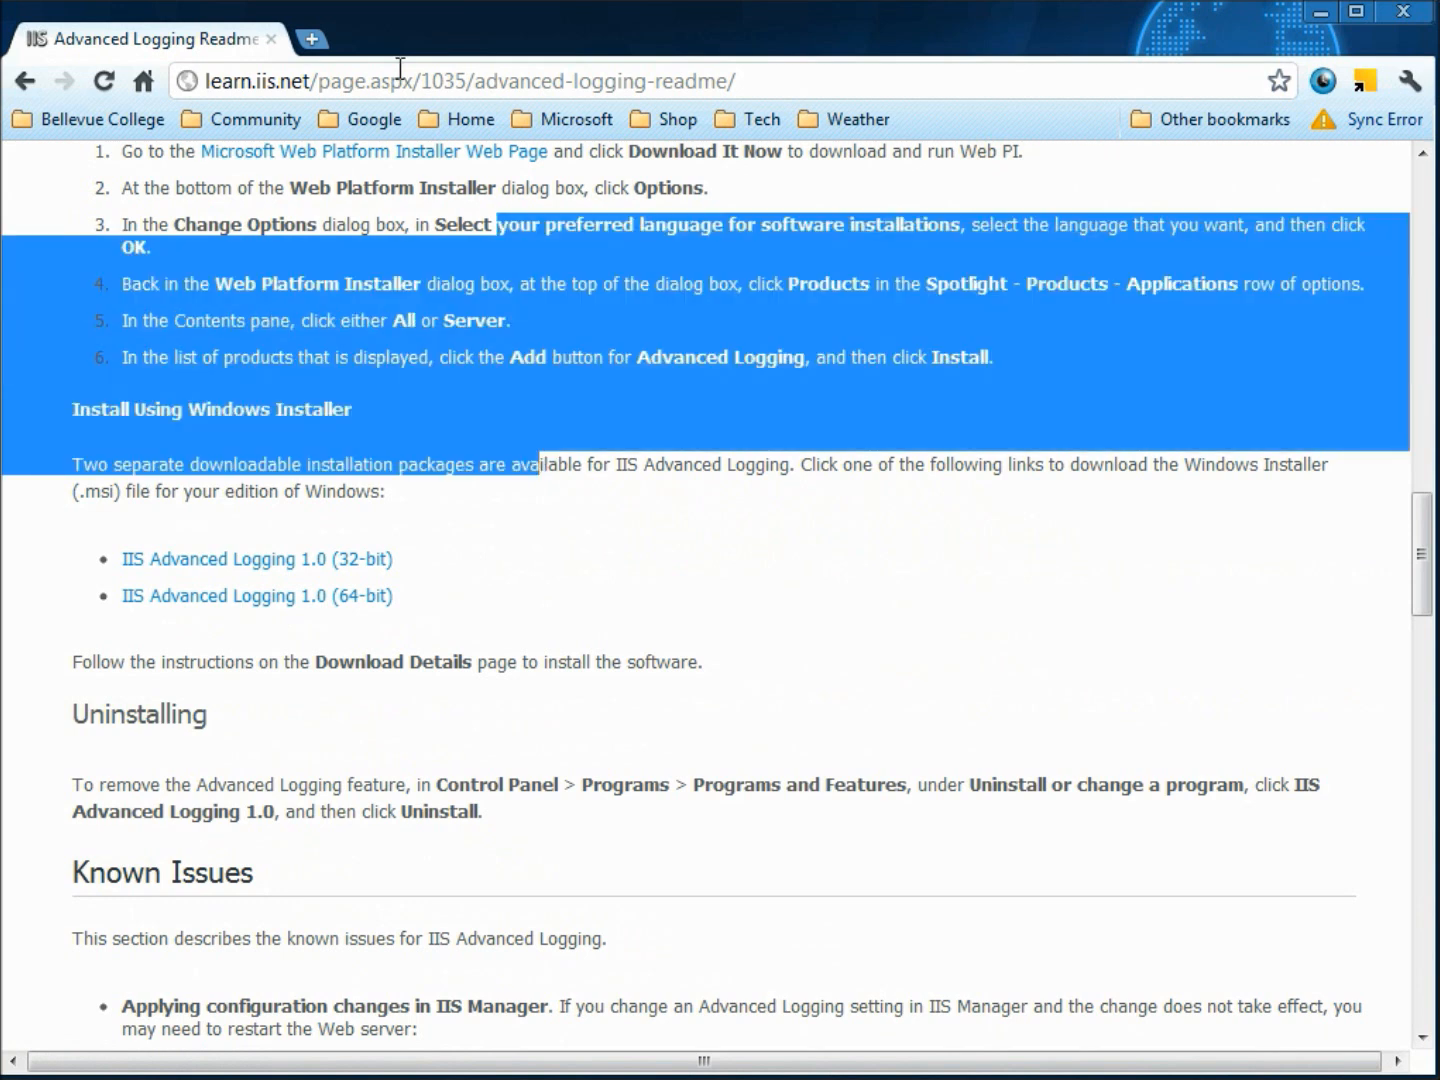
left_click(457, 92)
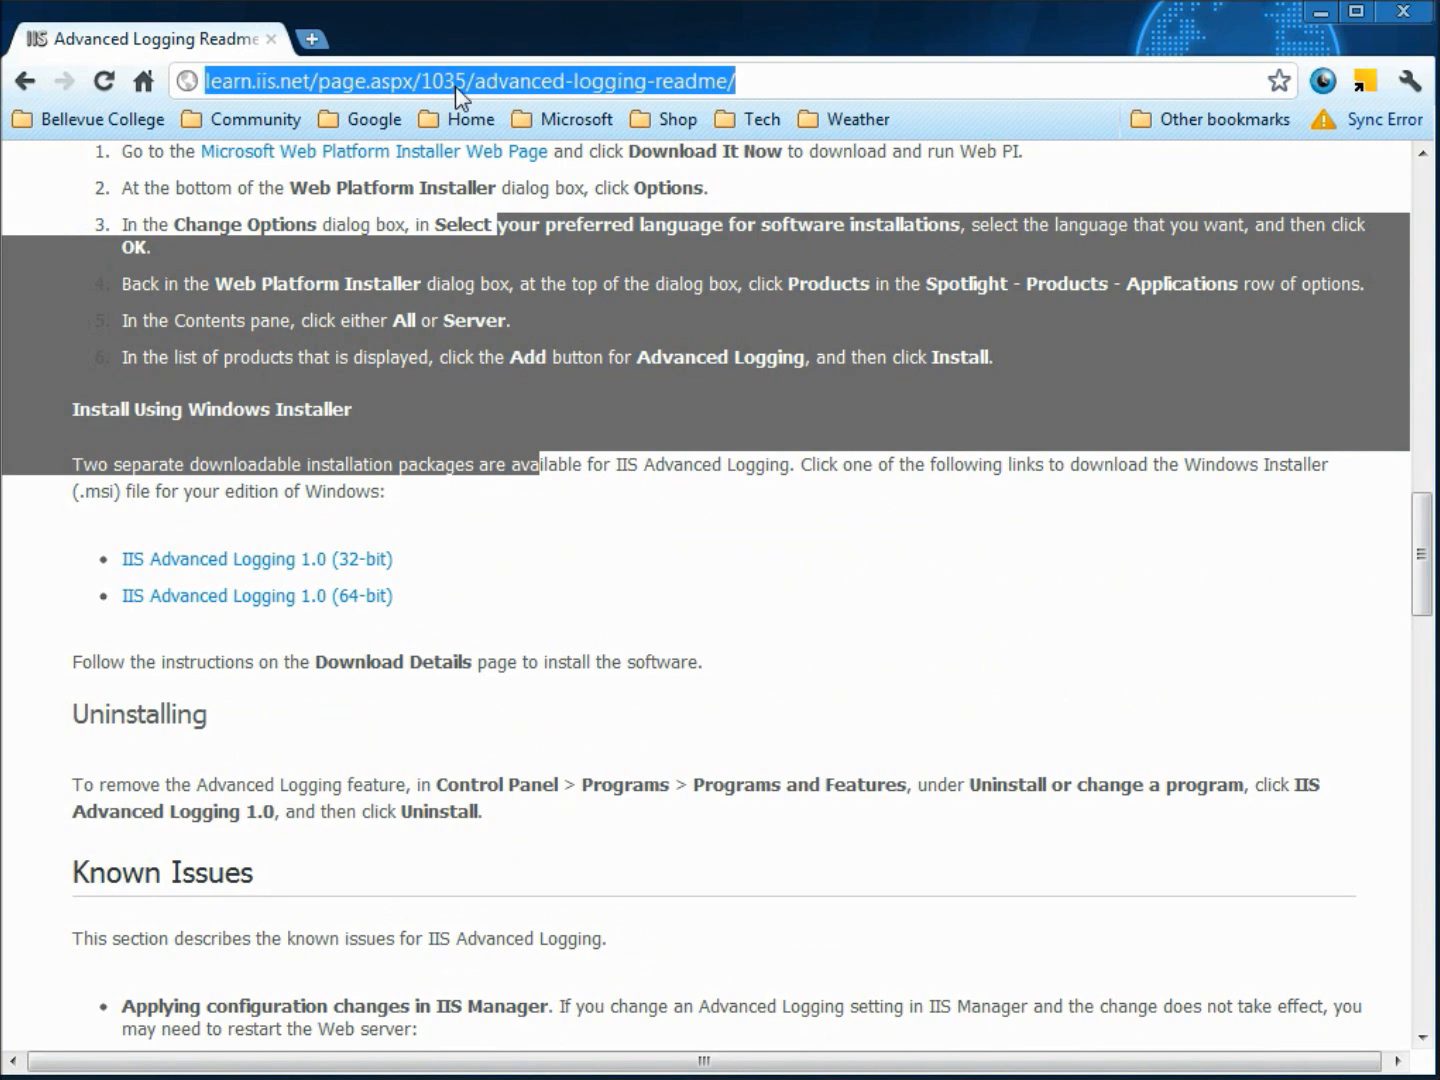
Step: Return the browser to the Google home page and launch Internet Information Services (IIS) Manager with inetmgr
left_click(391, 120)
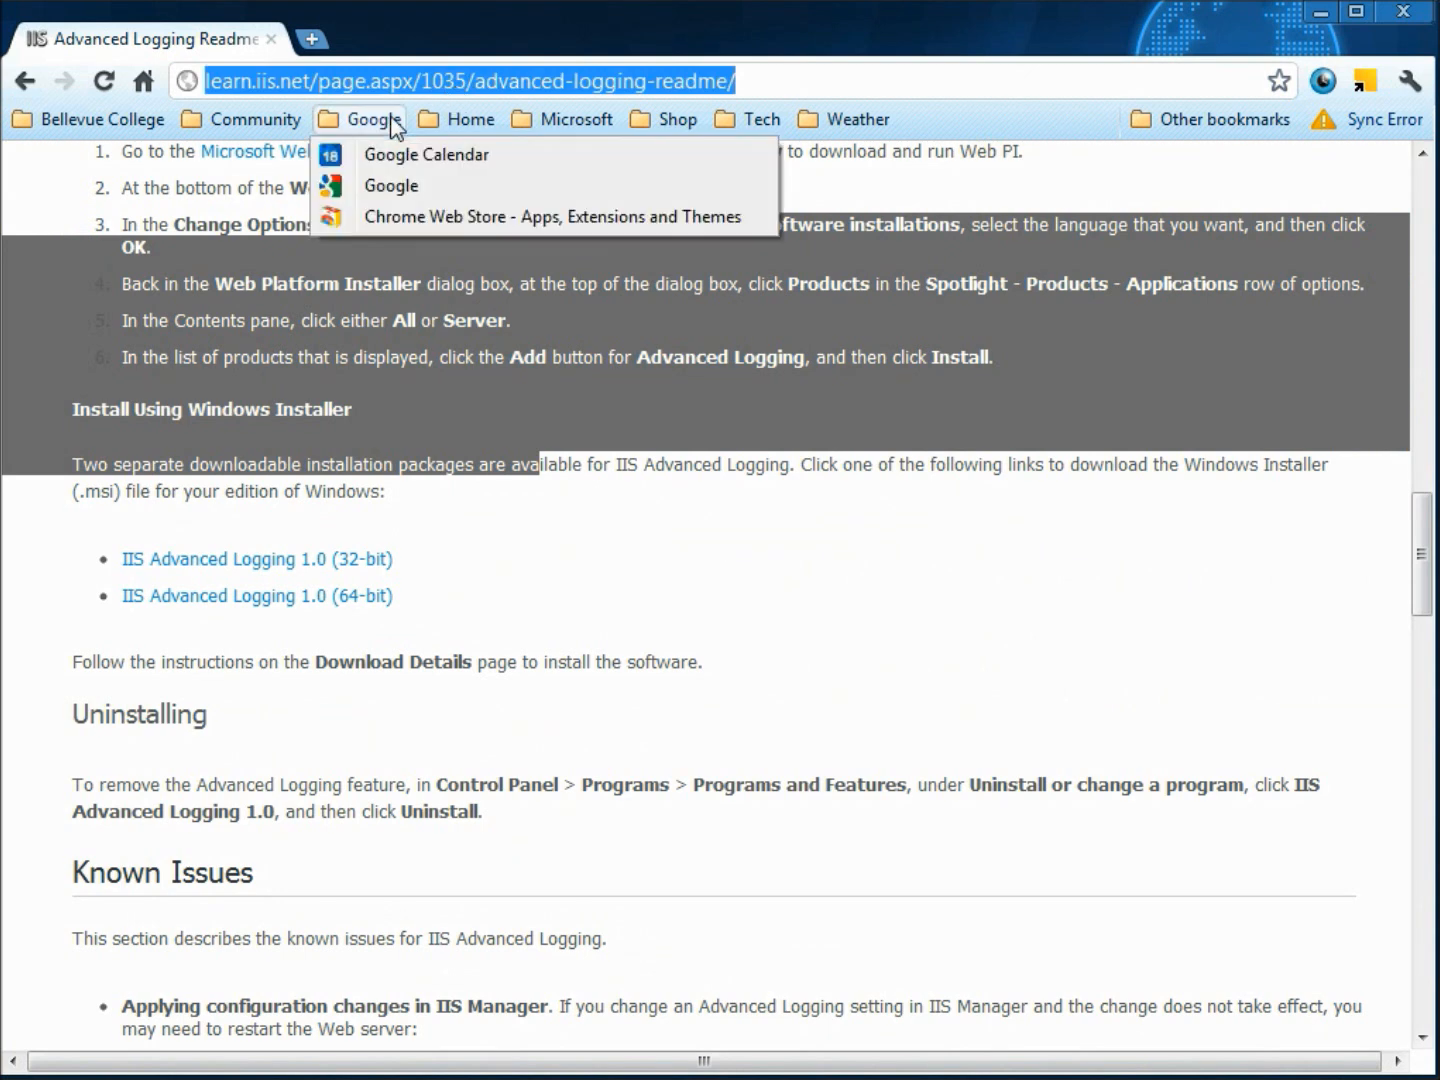
left_click(392, 184)
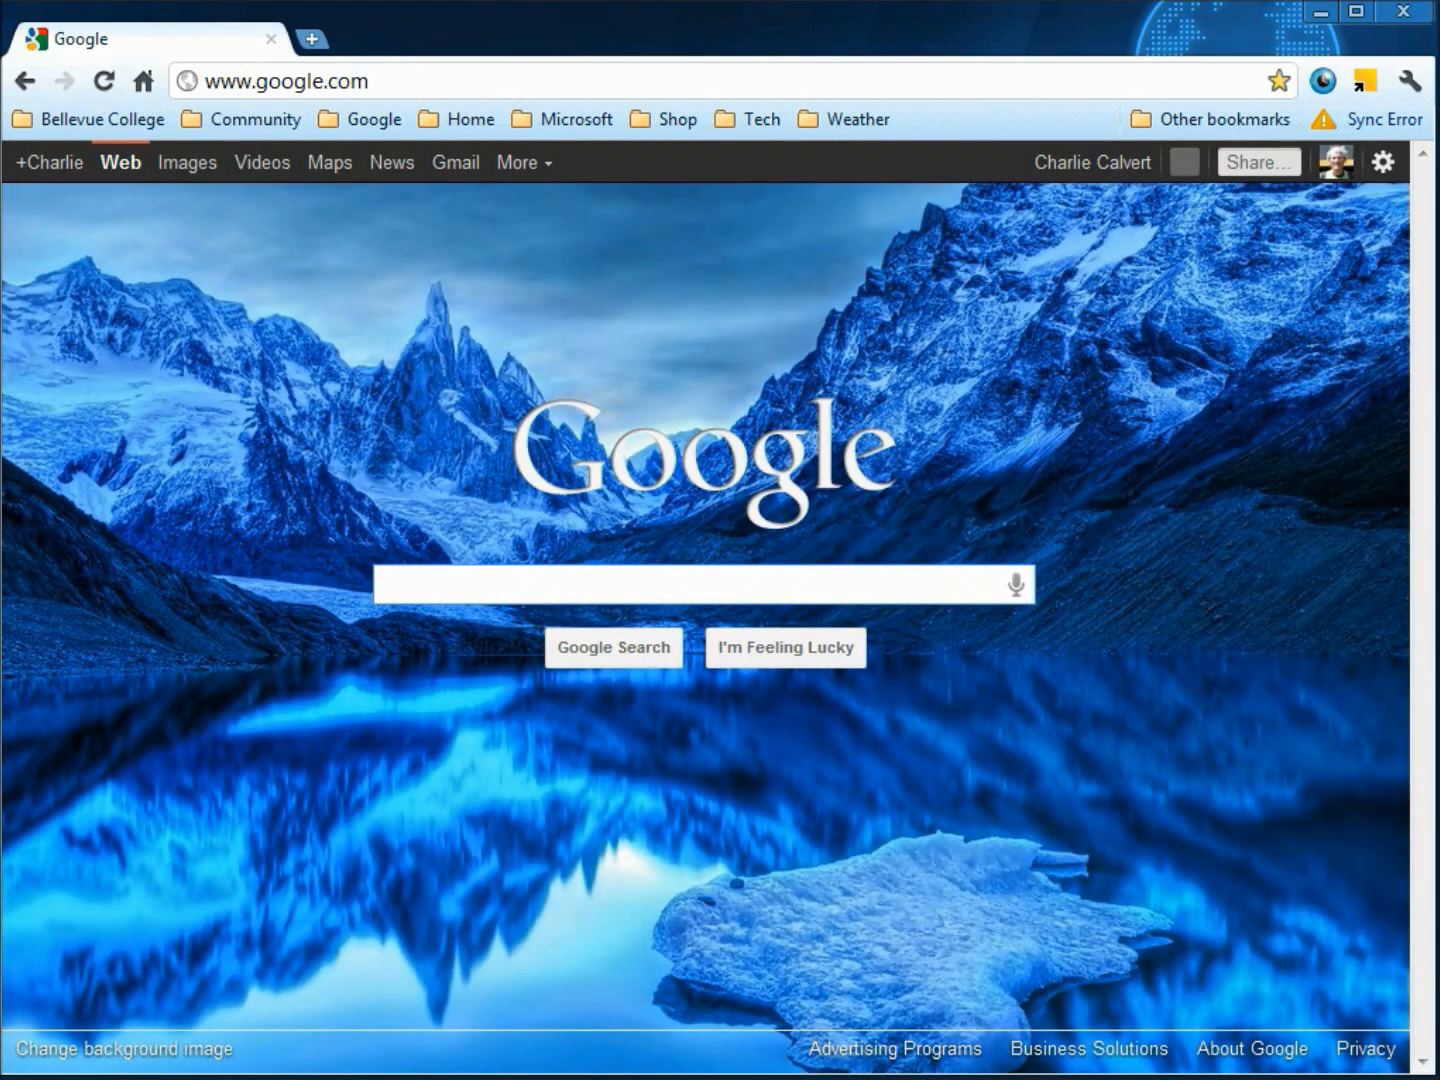
key("super")
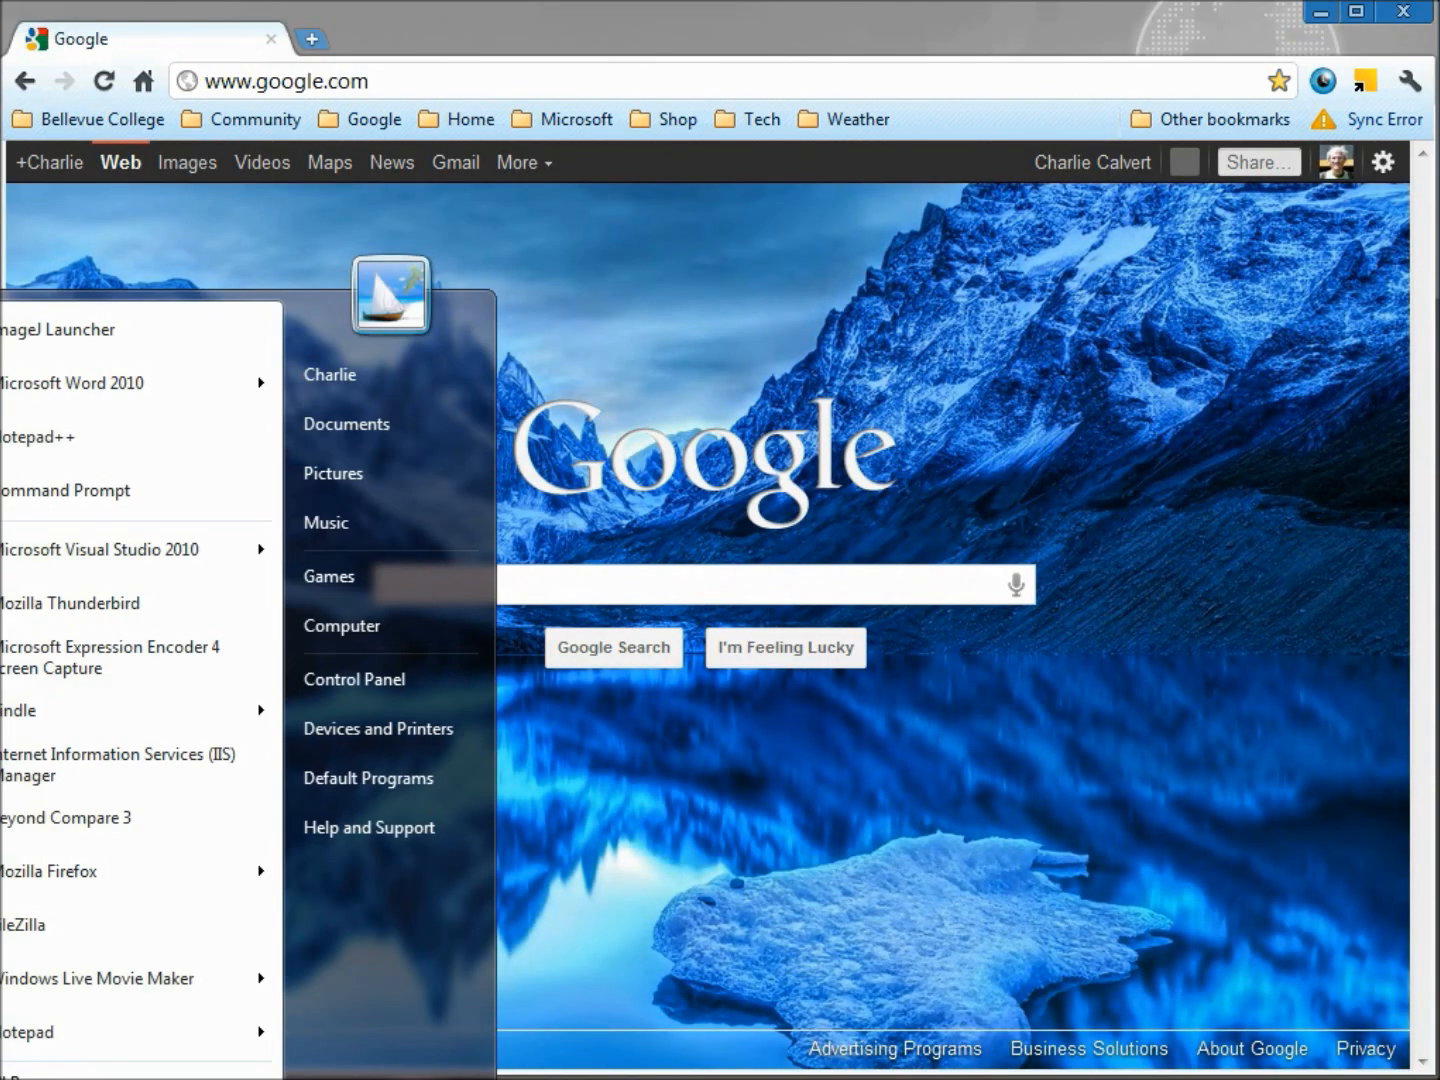
type("int")
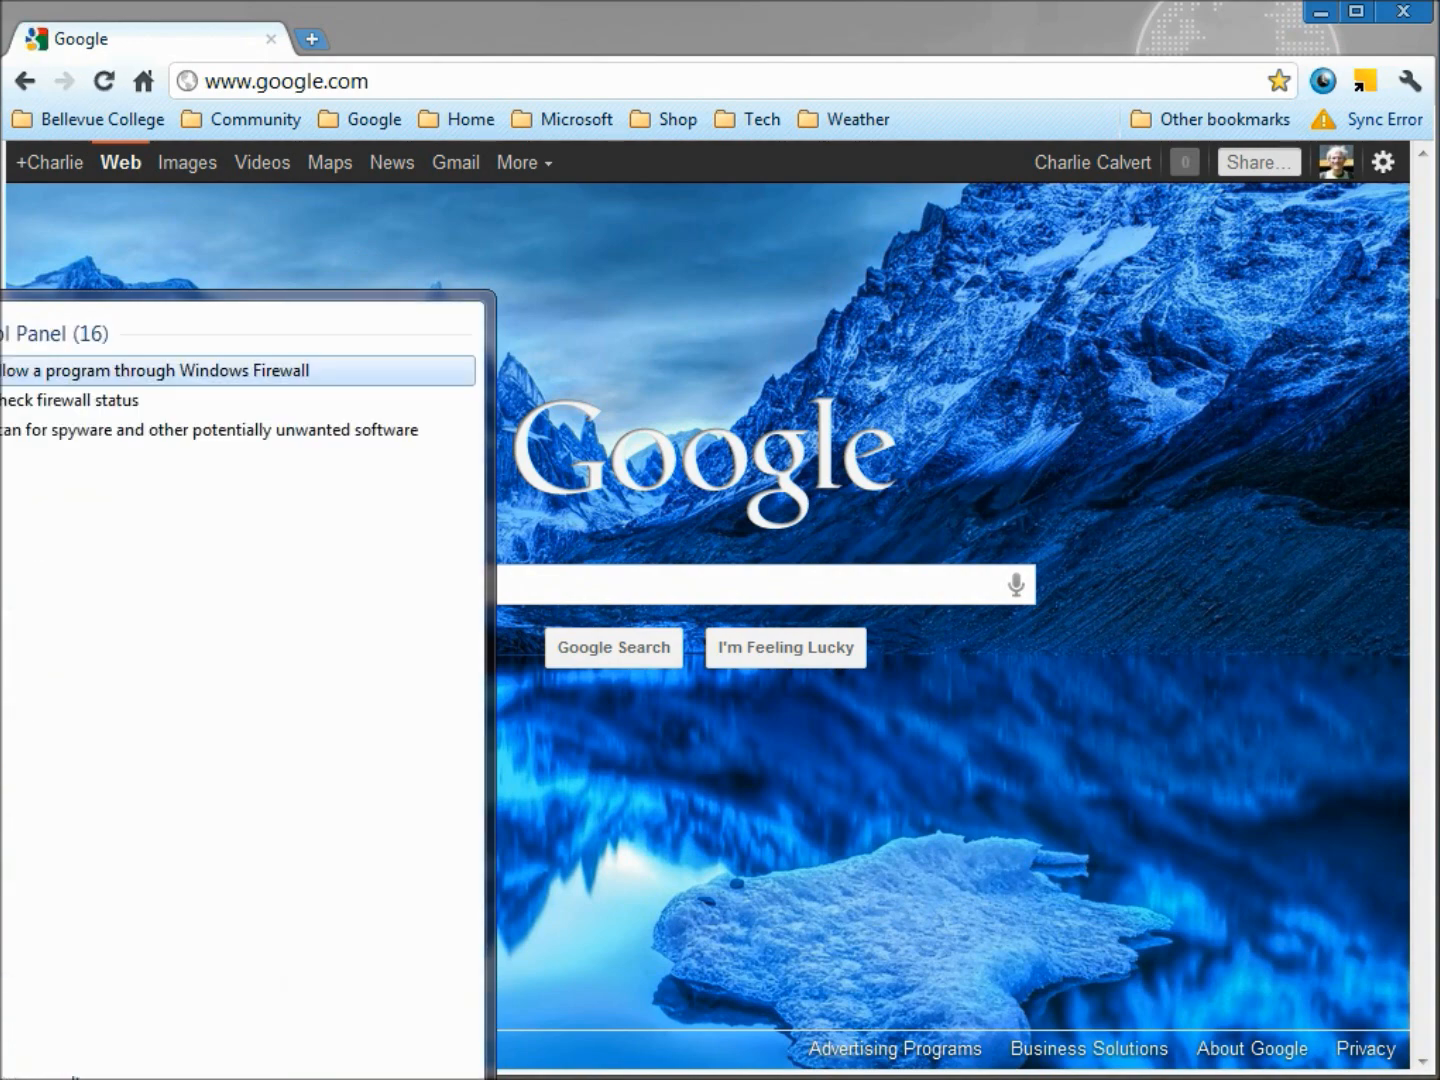
type("mgr")
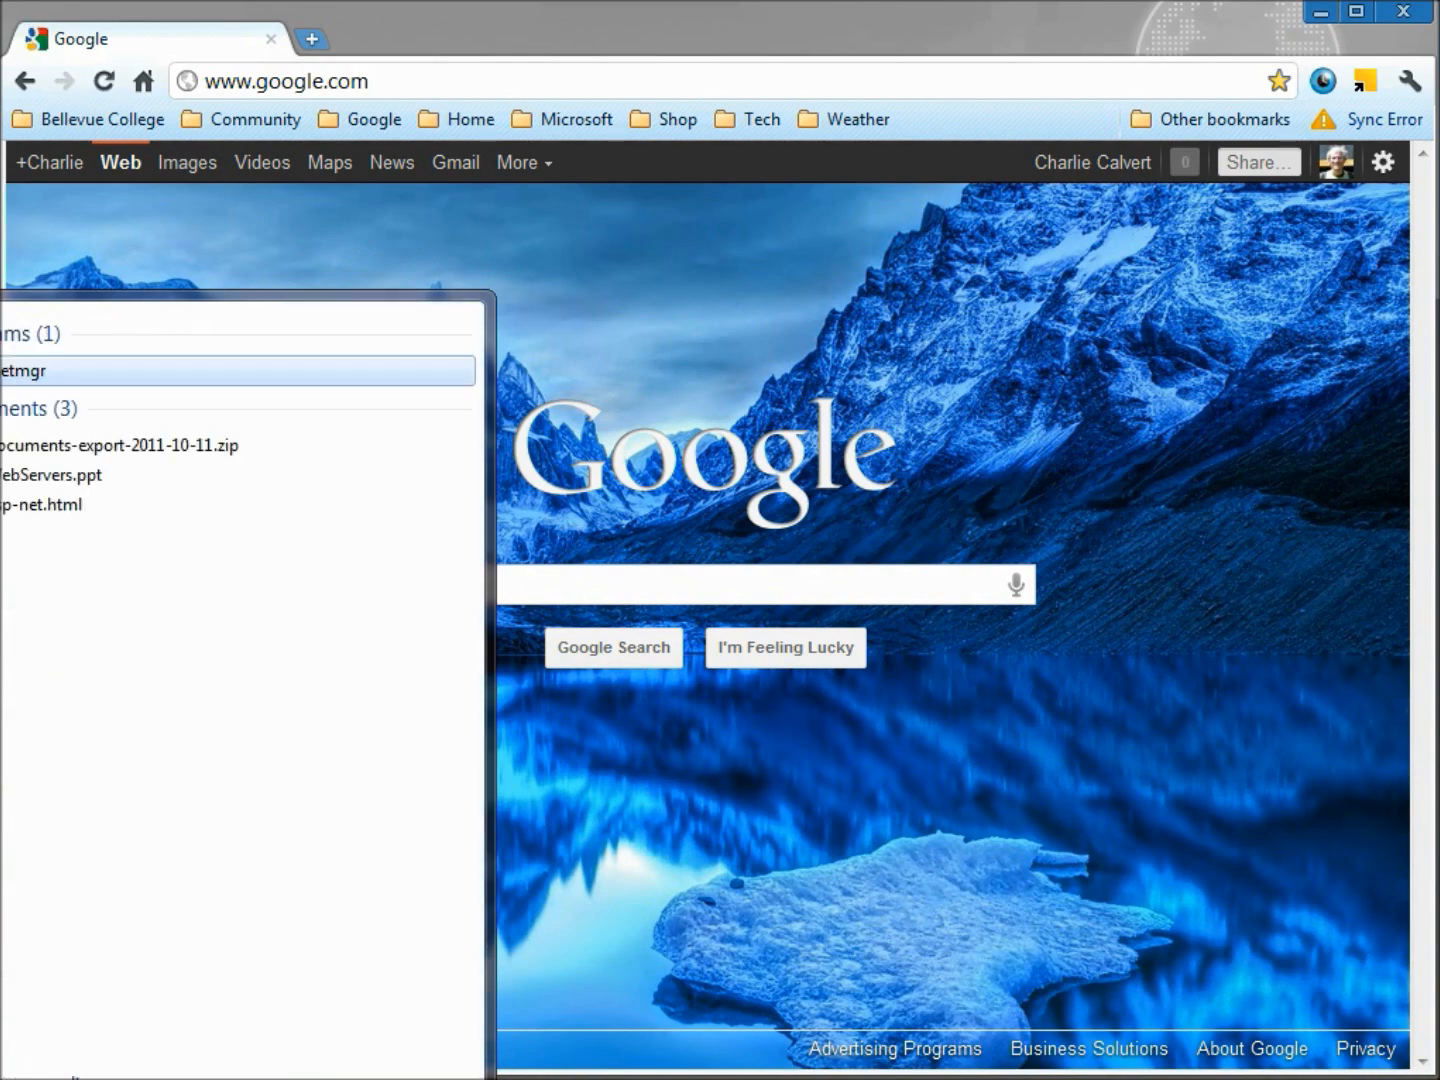
key("Return")
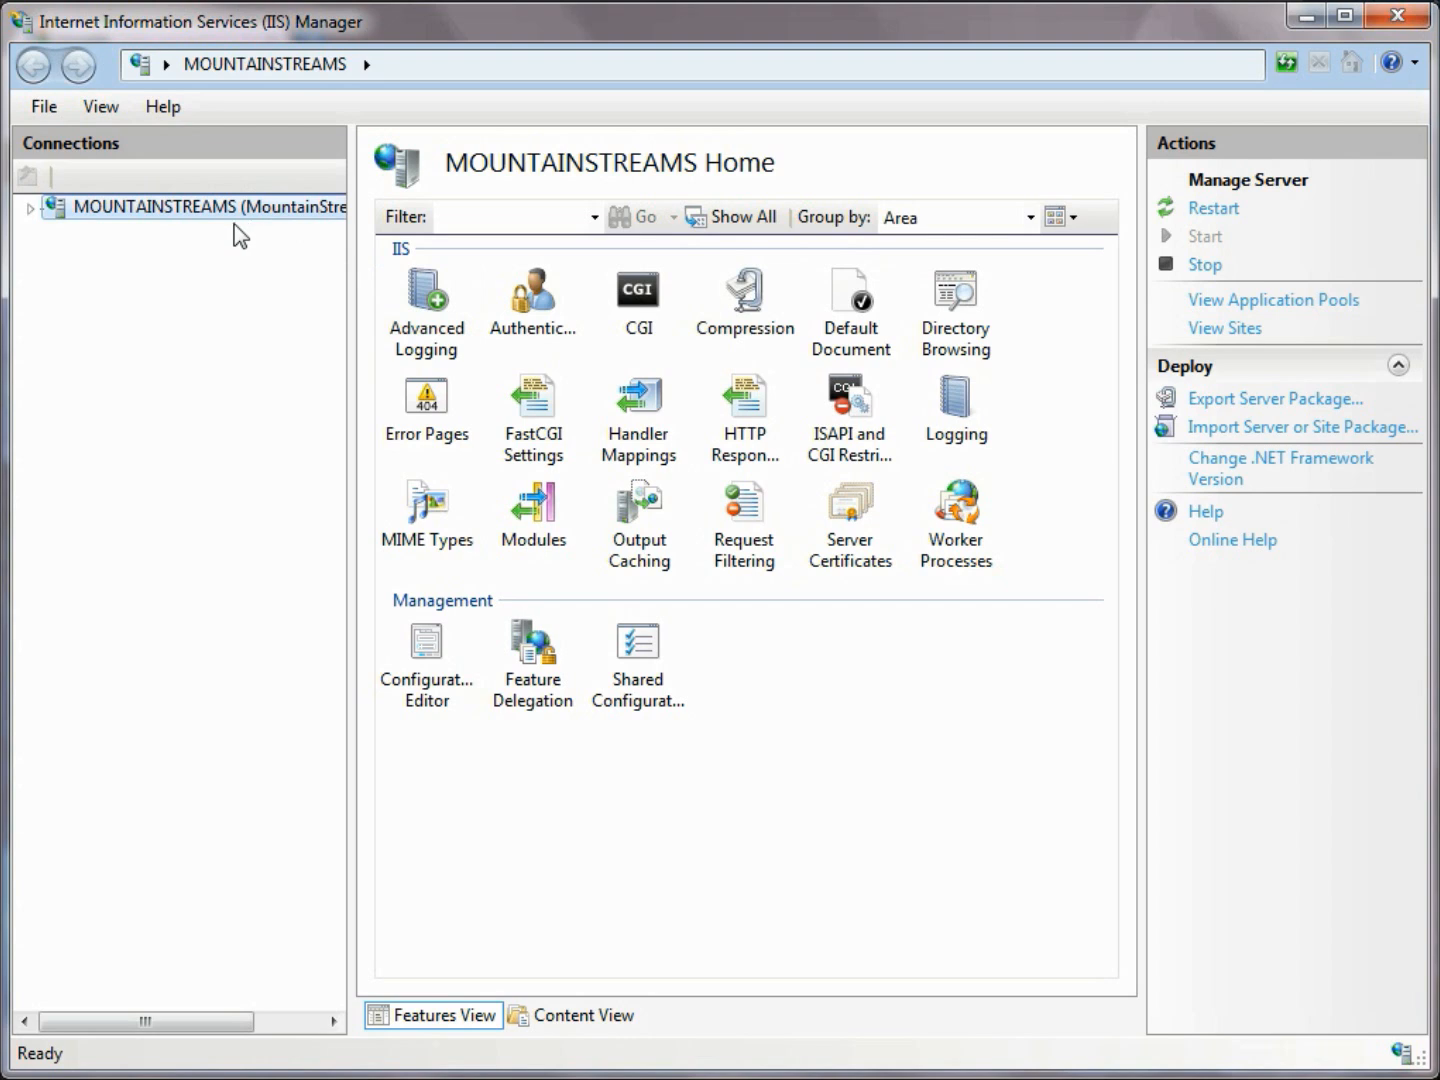
Step: Open the Advanced Logging feature of the MOUNTAINSTREAMS server, disable it and enable it again
double_click(430, 311)
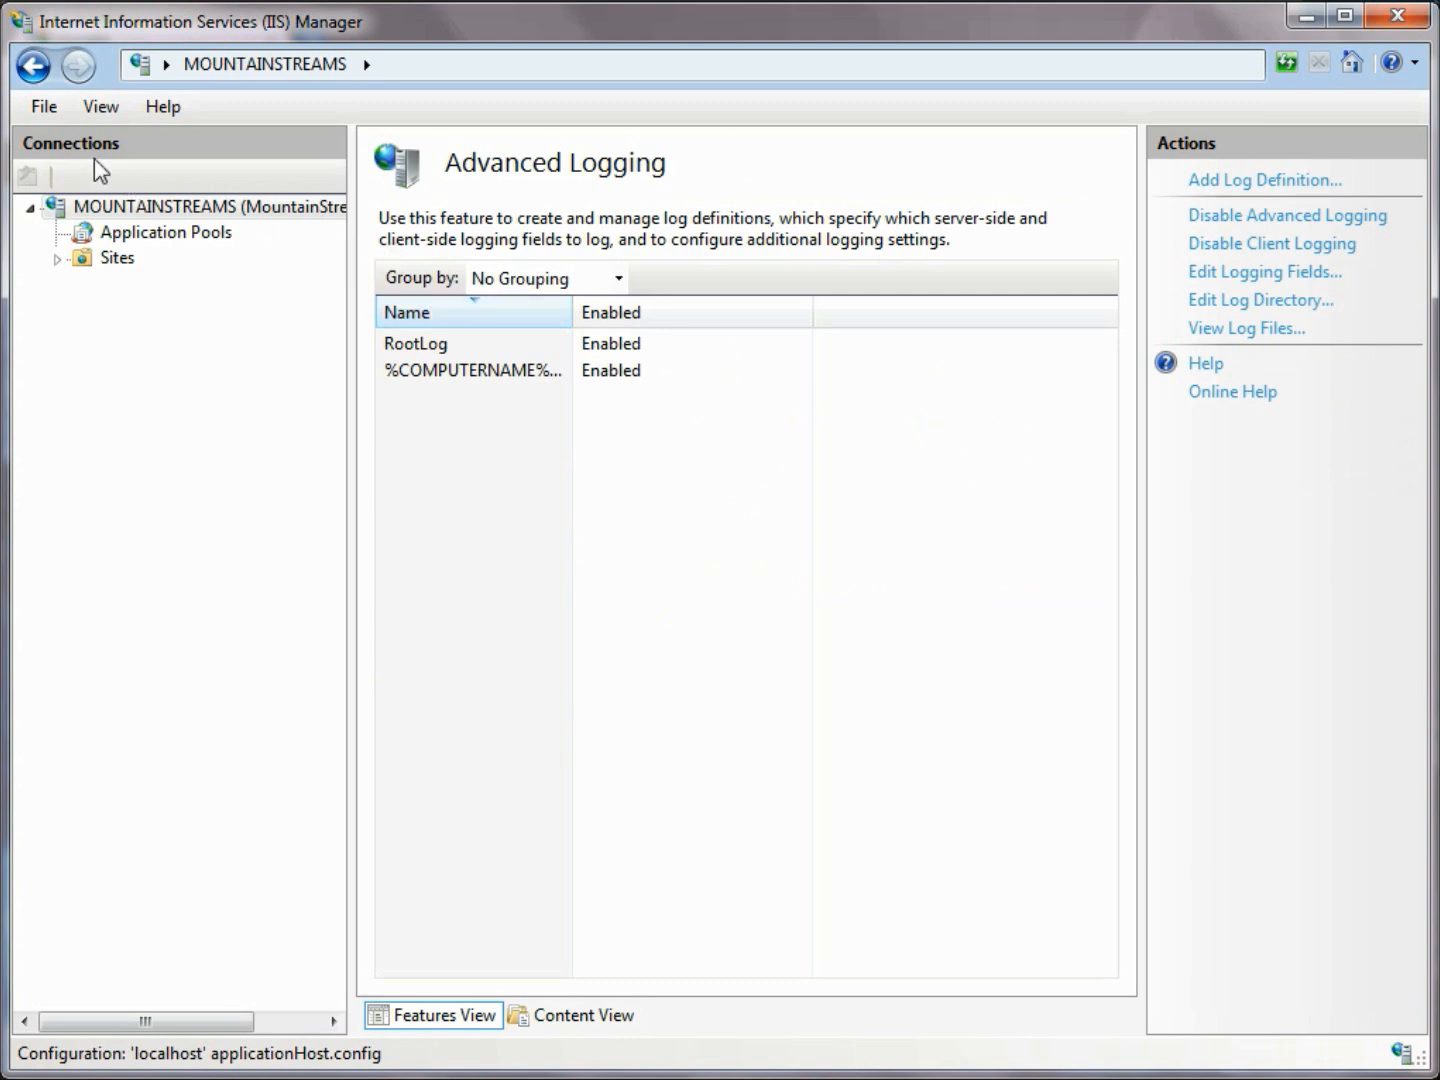
left_click(32, 67)
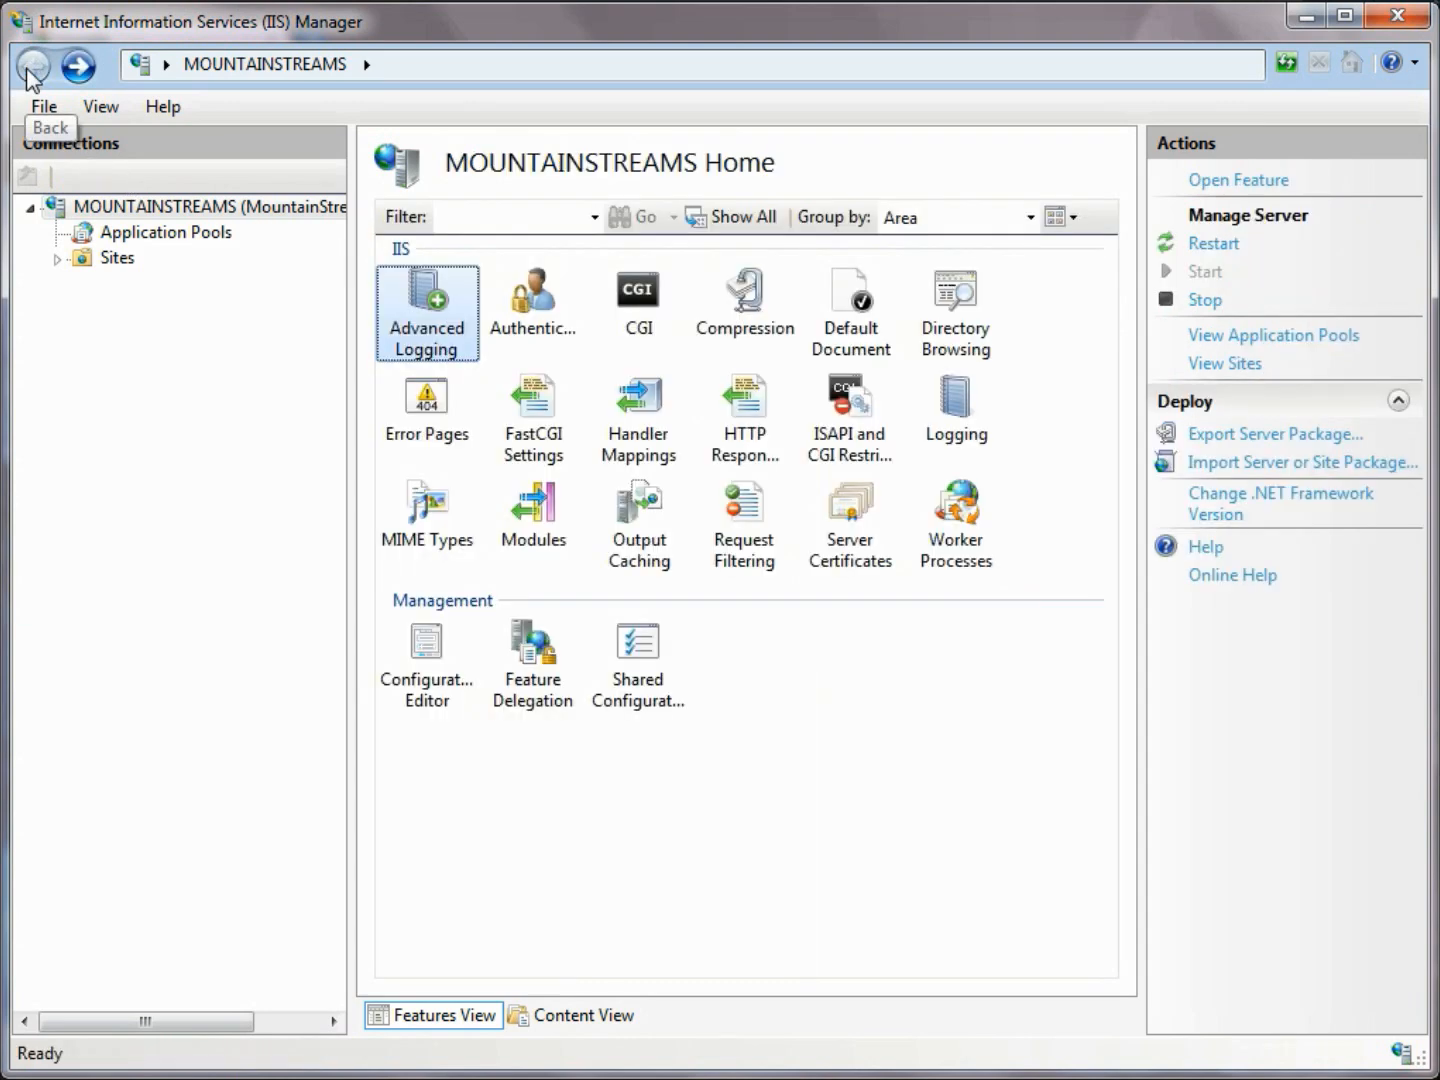
double_click(417, 337)
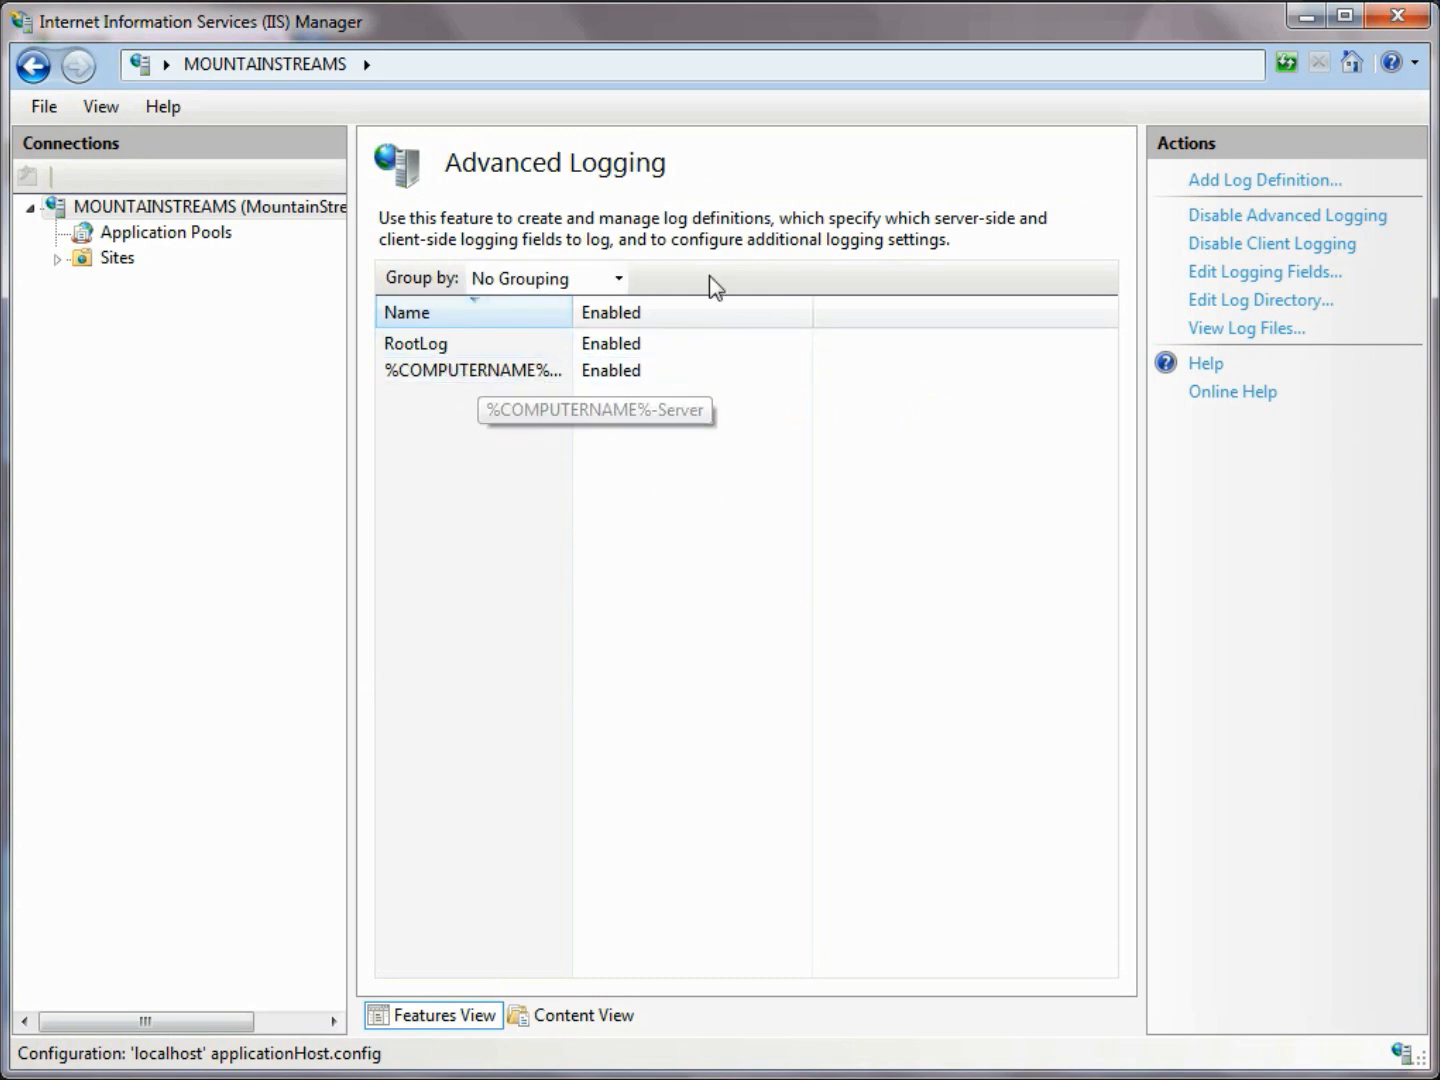
left_click(1220, 219)
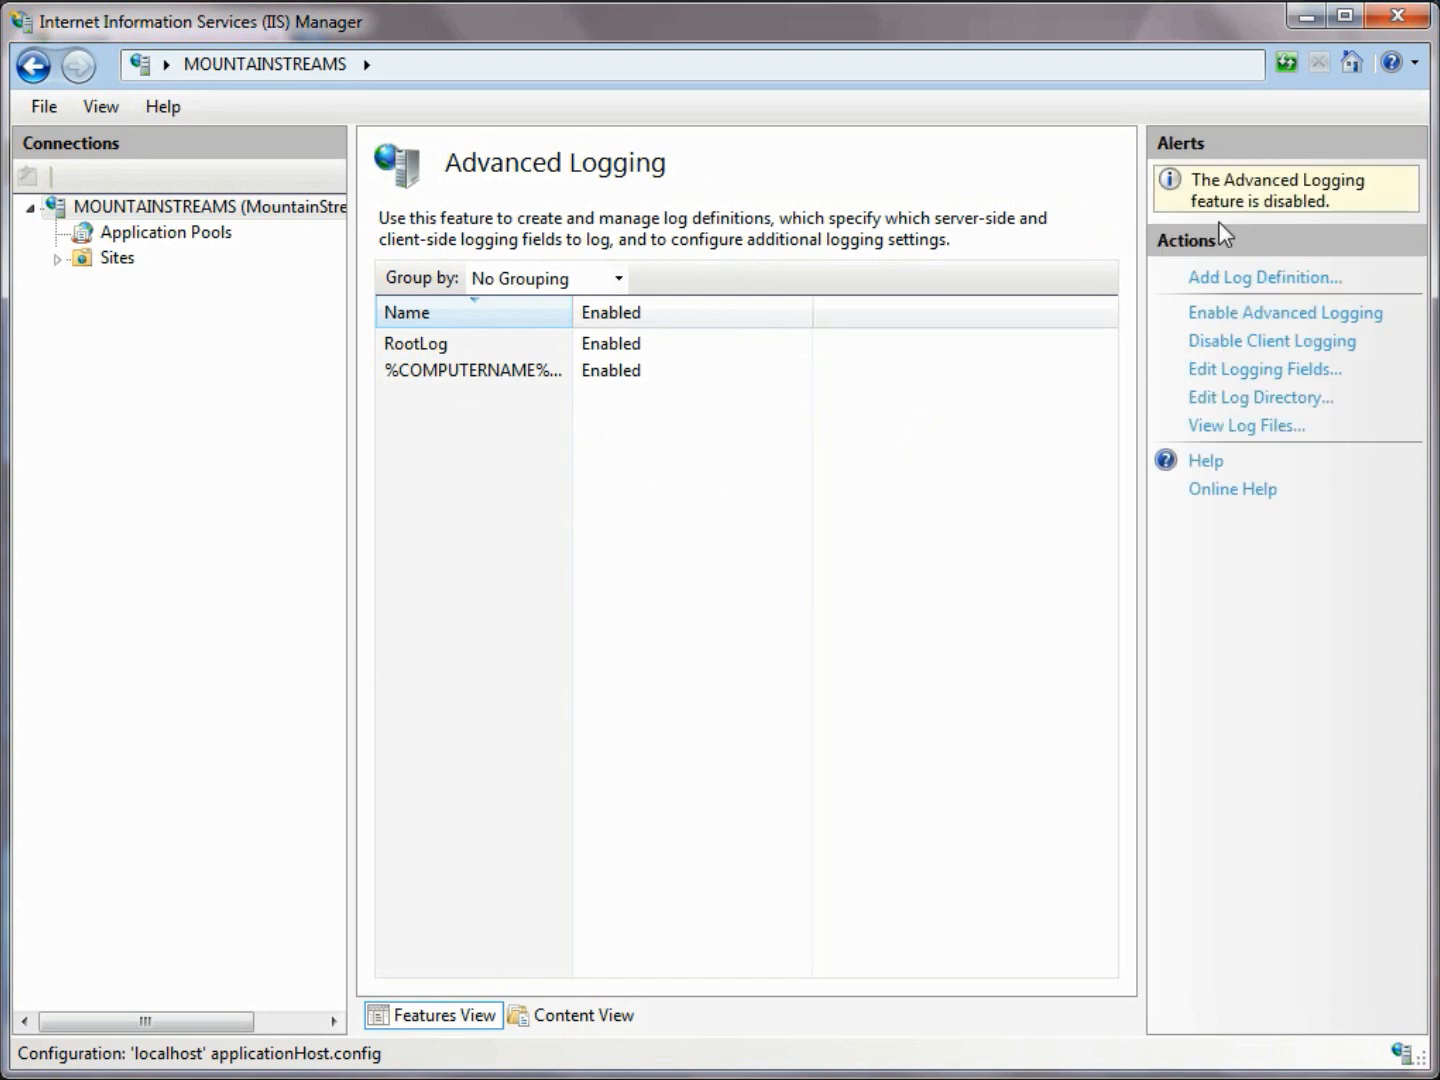
left_click(1228, 314)
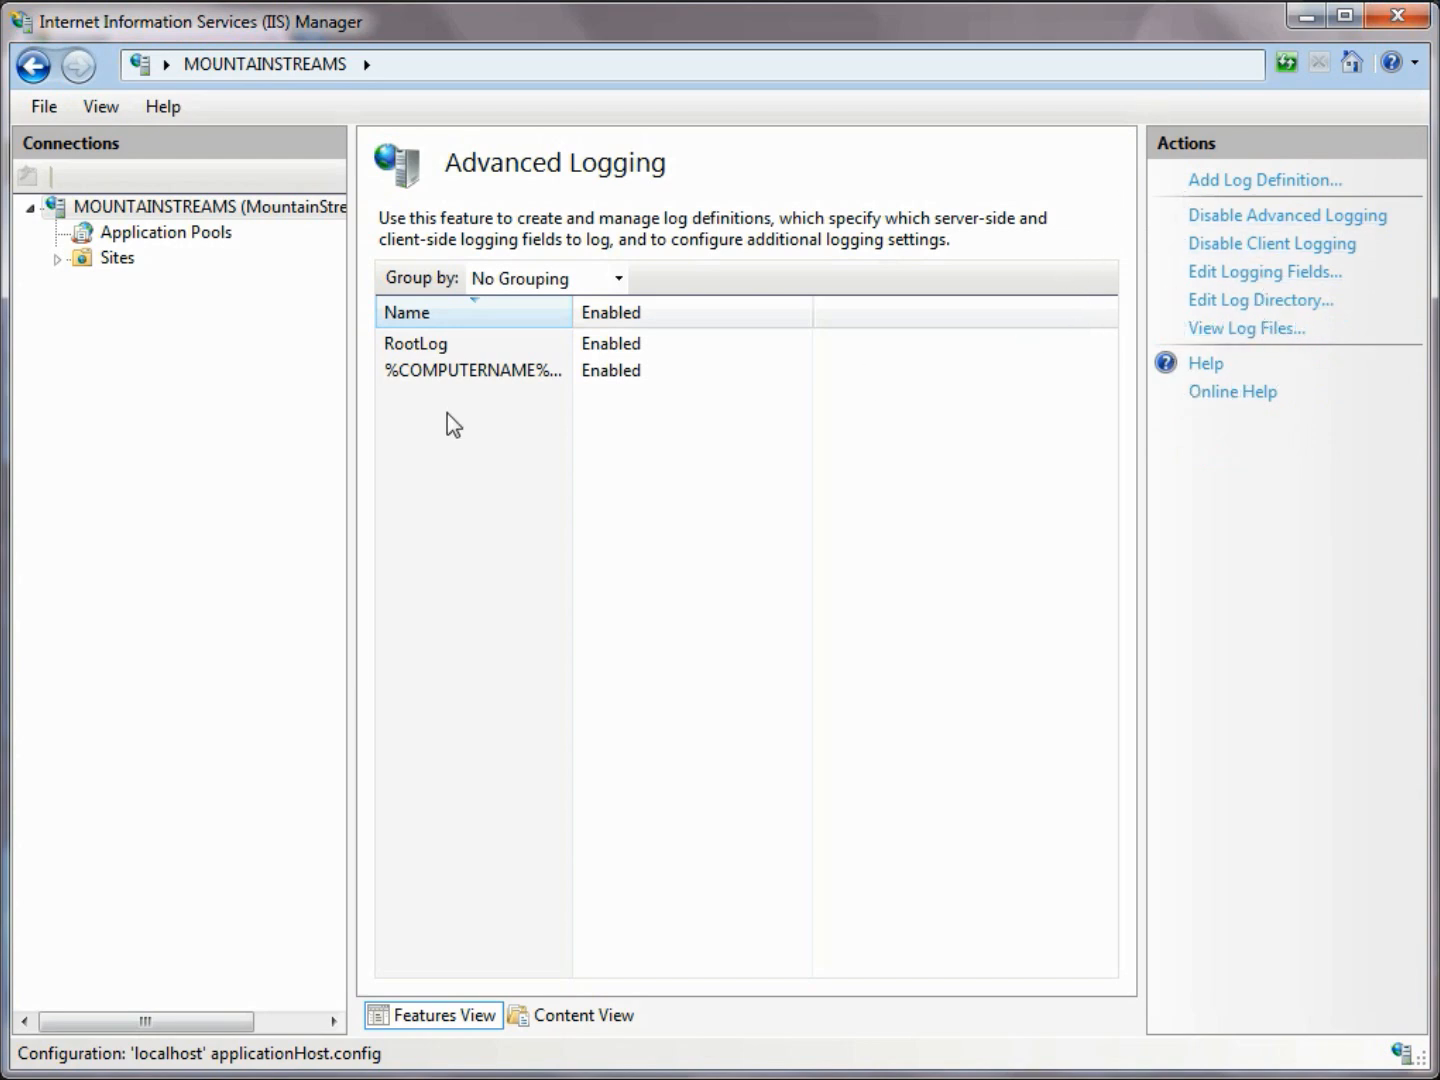
Step: Restart the MOUNTAINSTREAMS server from its home page and reopen its Advanced Logging feature
left_click(159, 210)
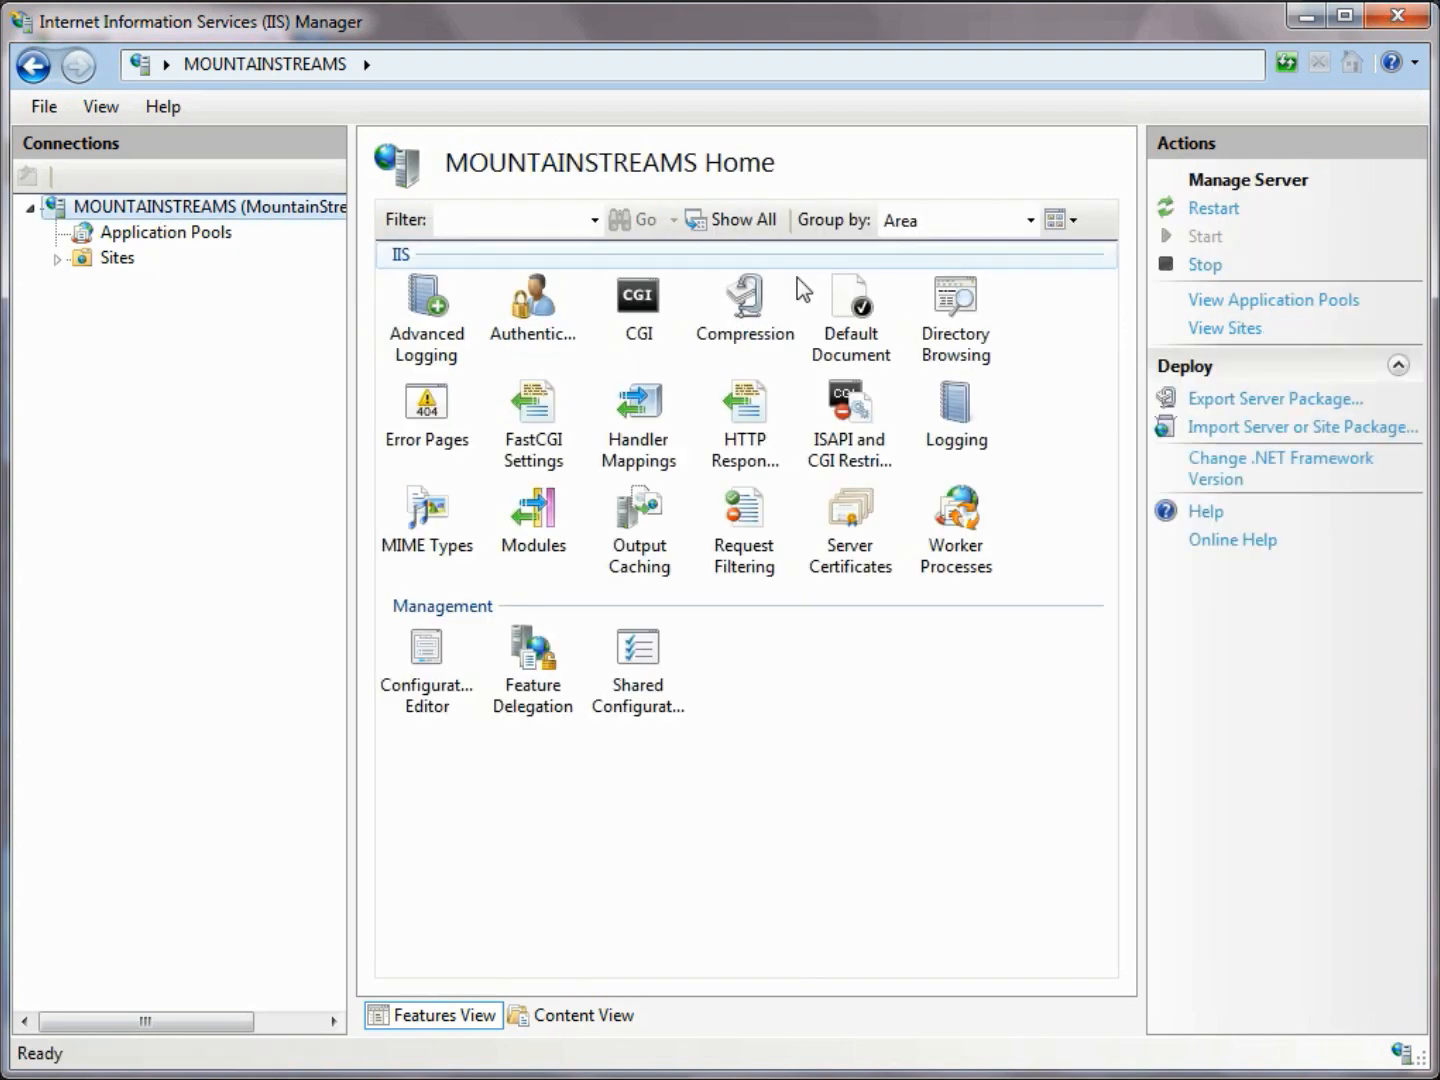
left_click(1206, 214)
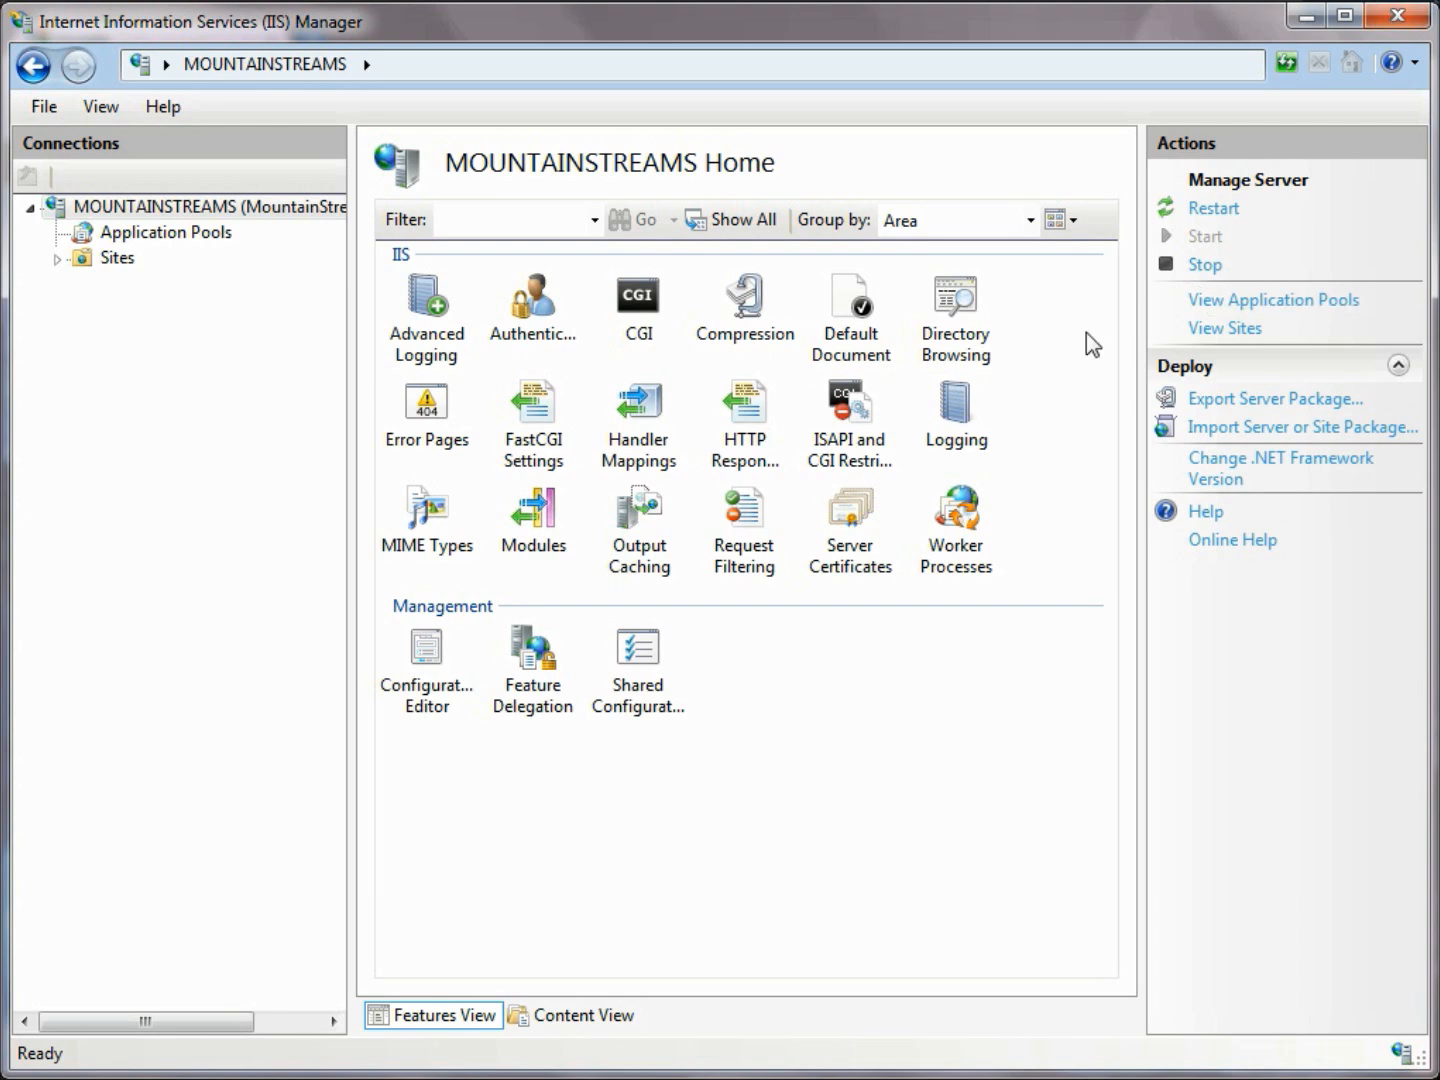
double_click(421, 309)
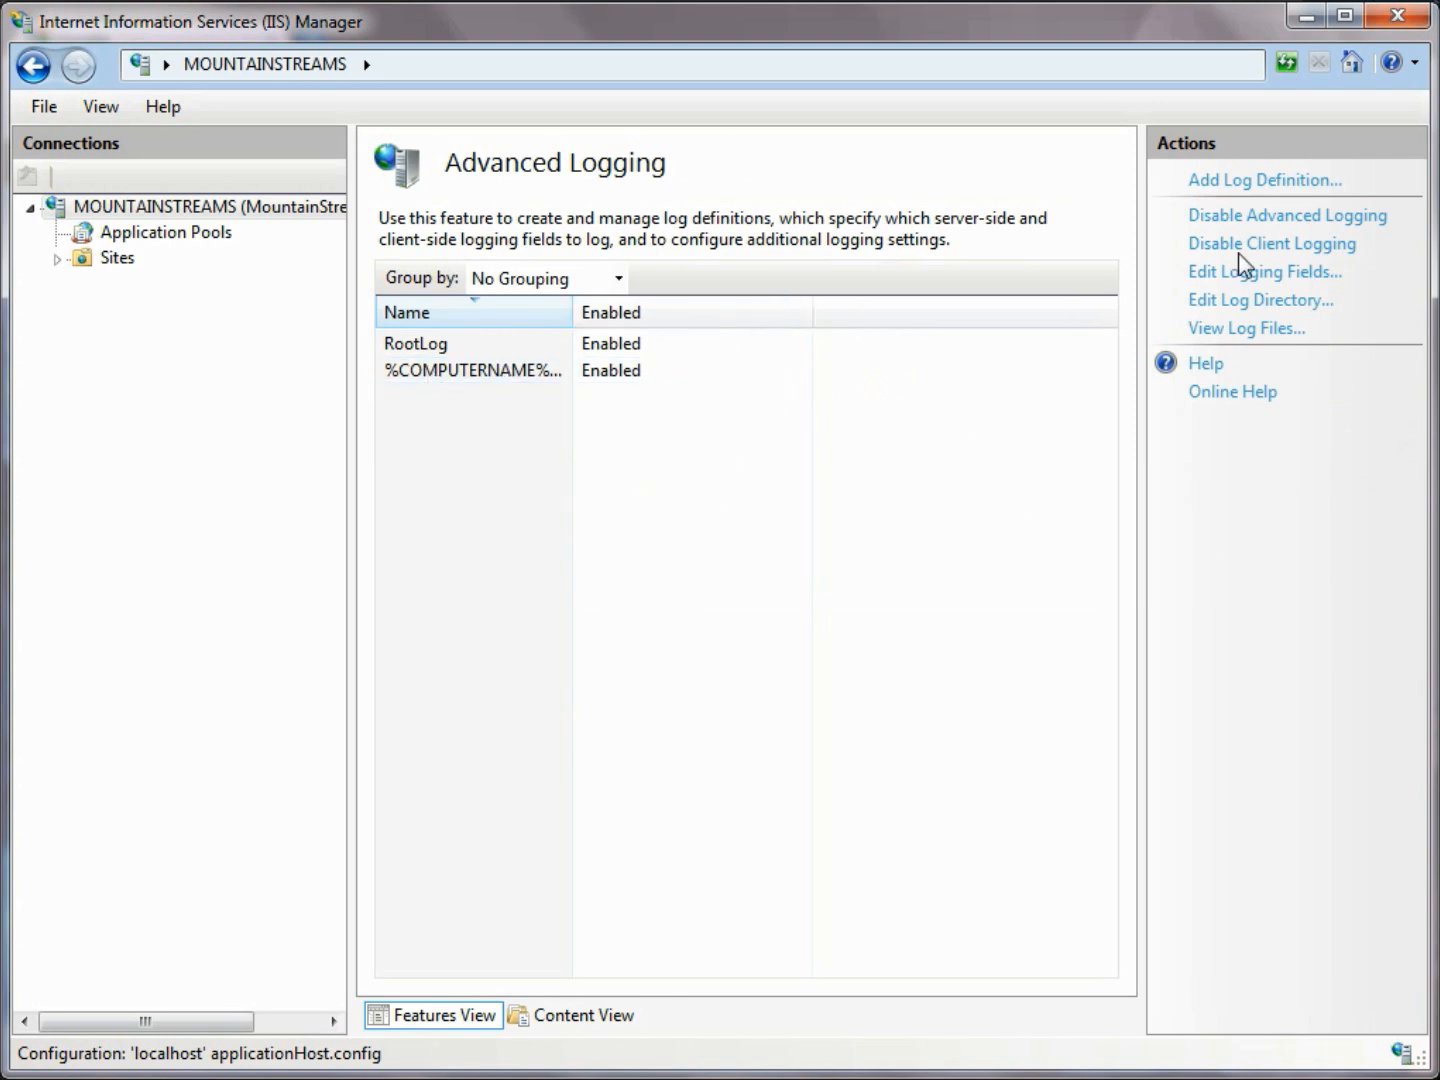
Step: Add a log definition with the base file name NewRootLog and turn on publishing of real-time events
left_click(1243, 182)
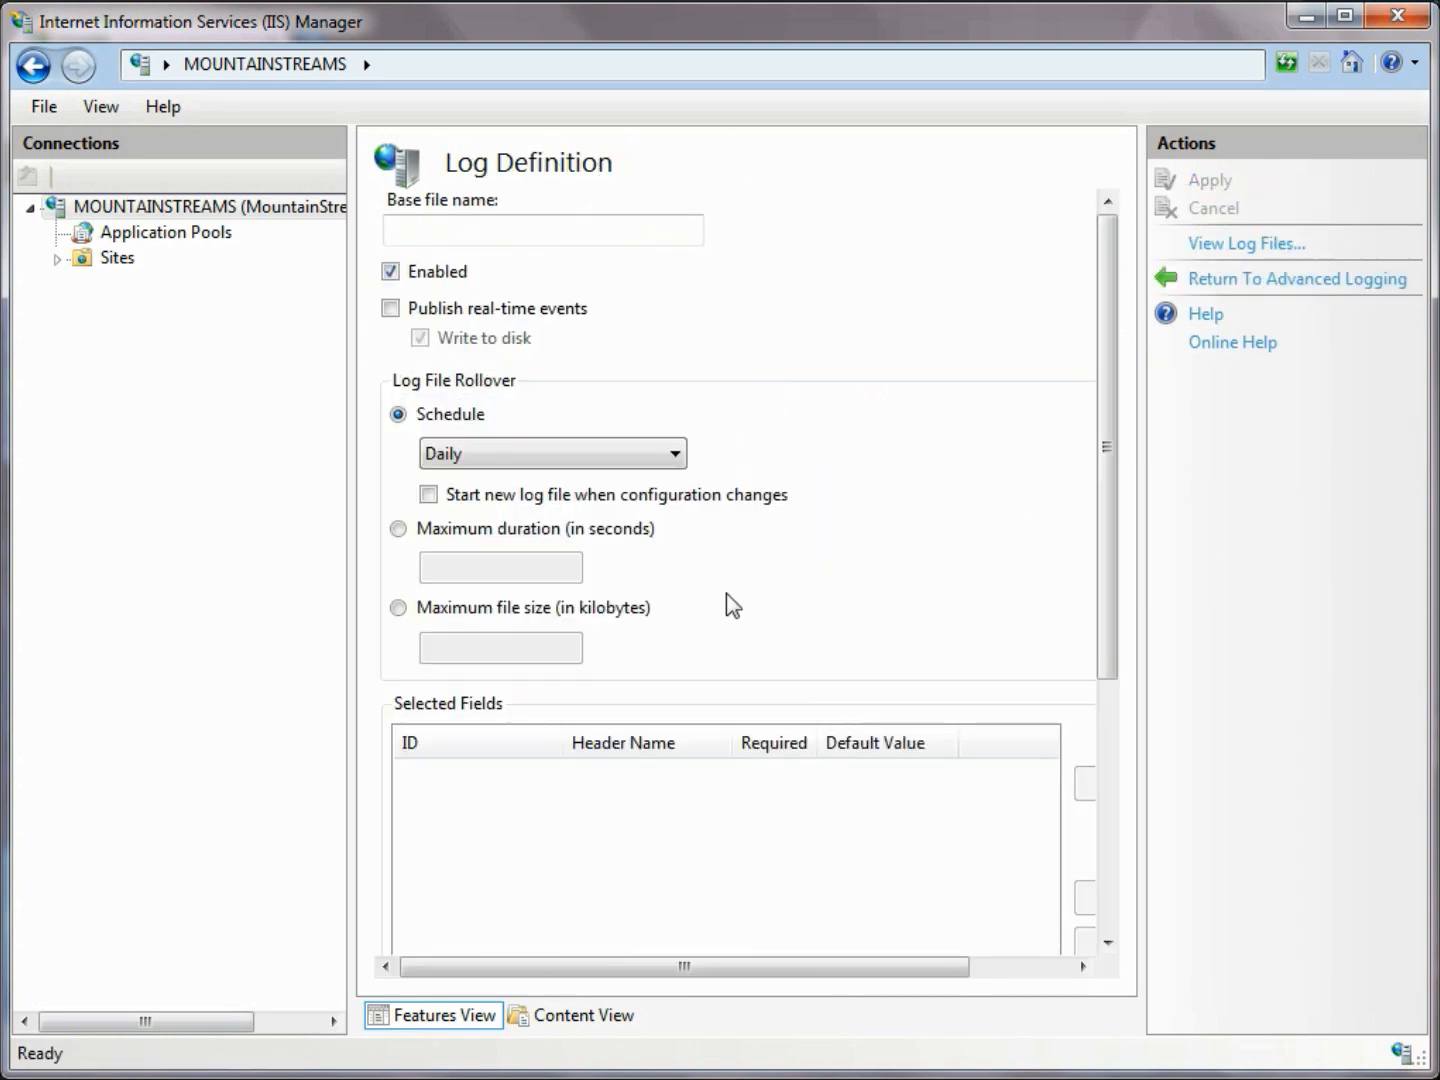
left_click(449, 232)
type("NewR")
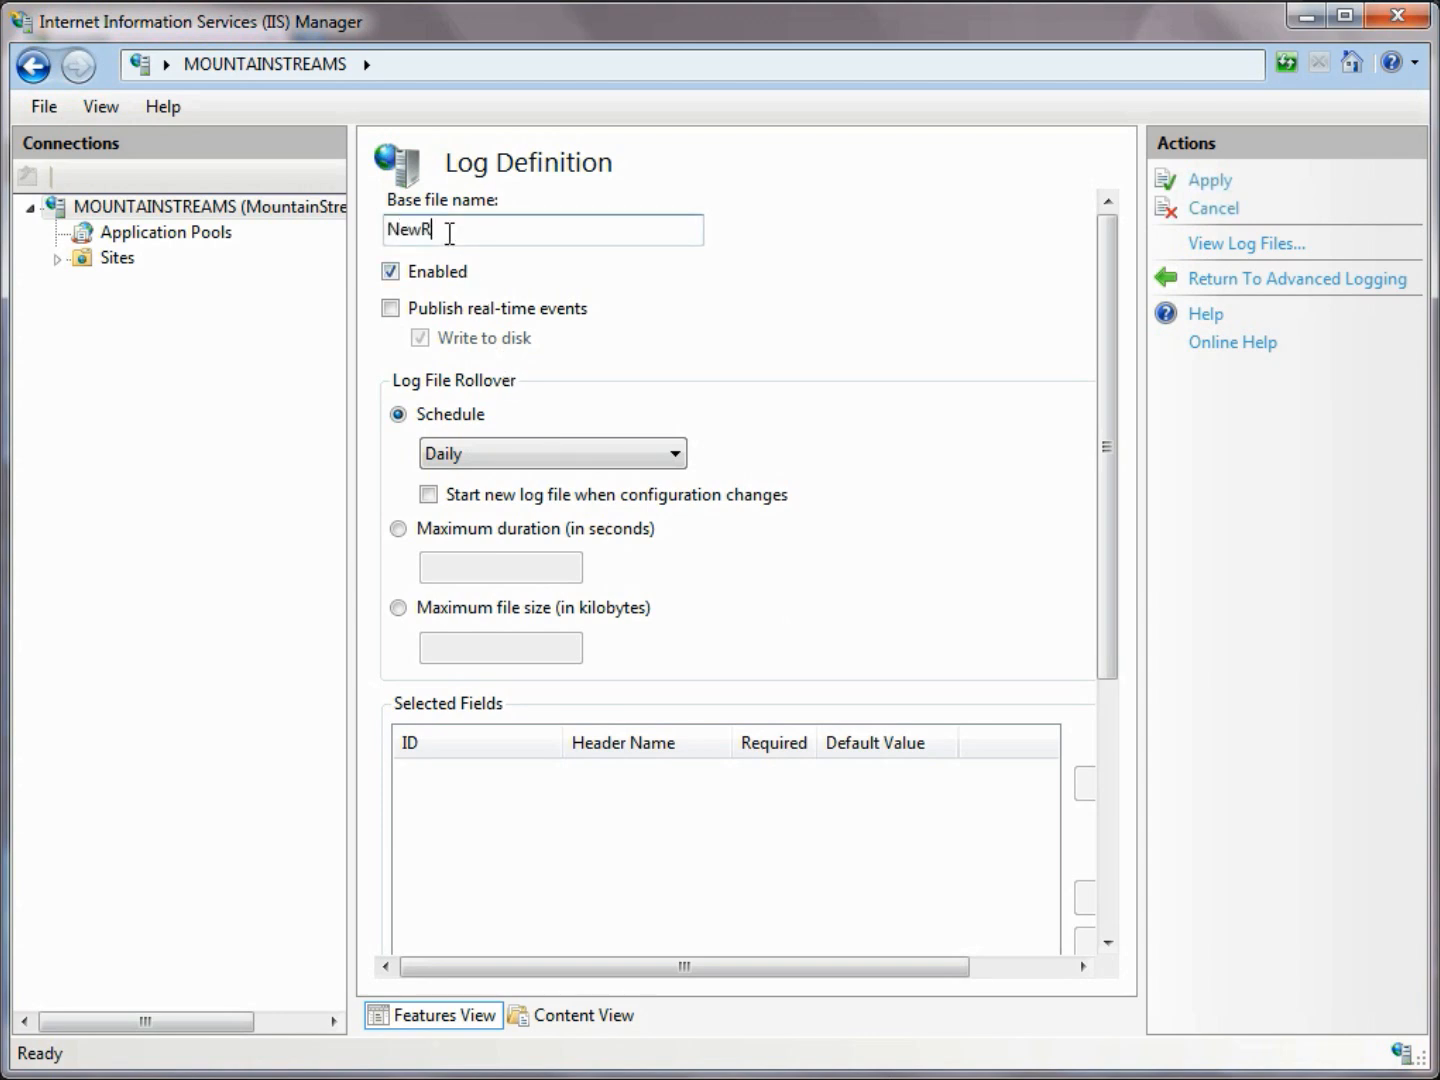
type("ootLog")
scroll(456, 247, "down", 3)
scroll(452, 240, "up", 3)
left_click(440, 310)
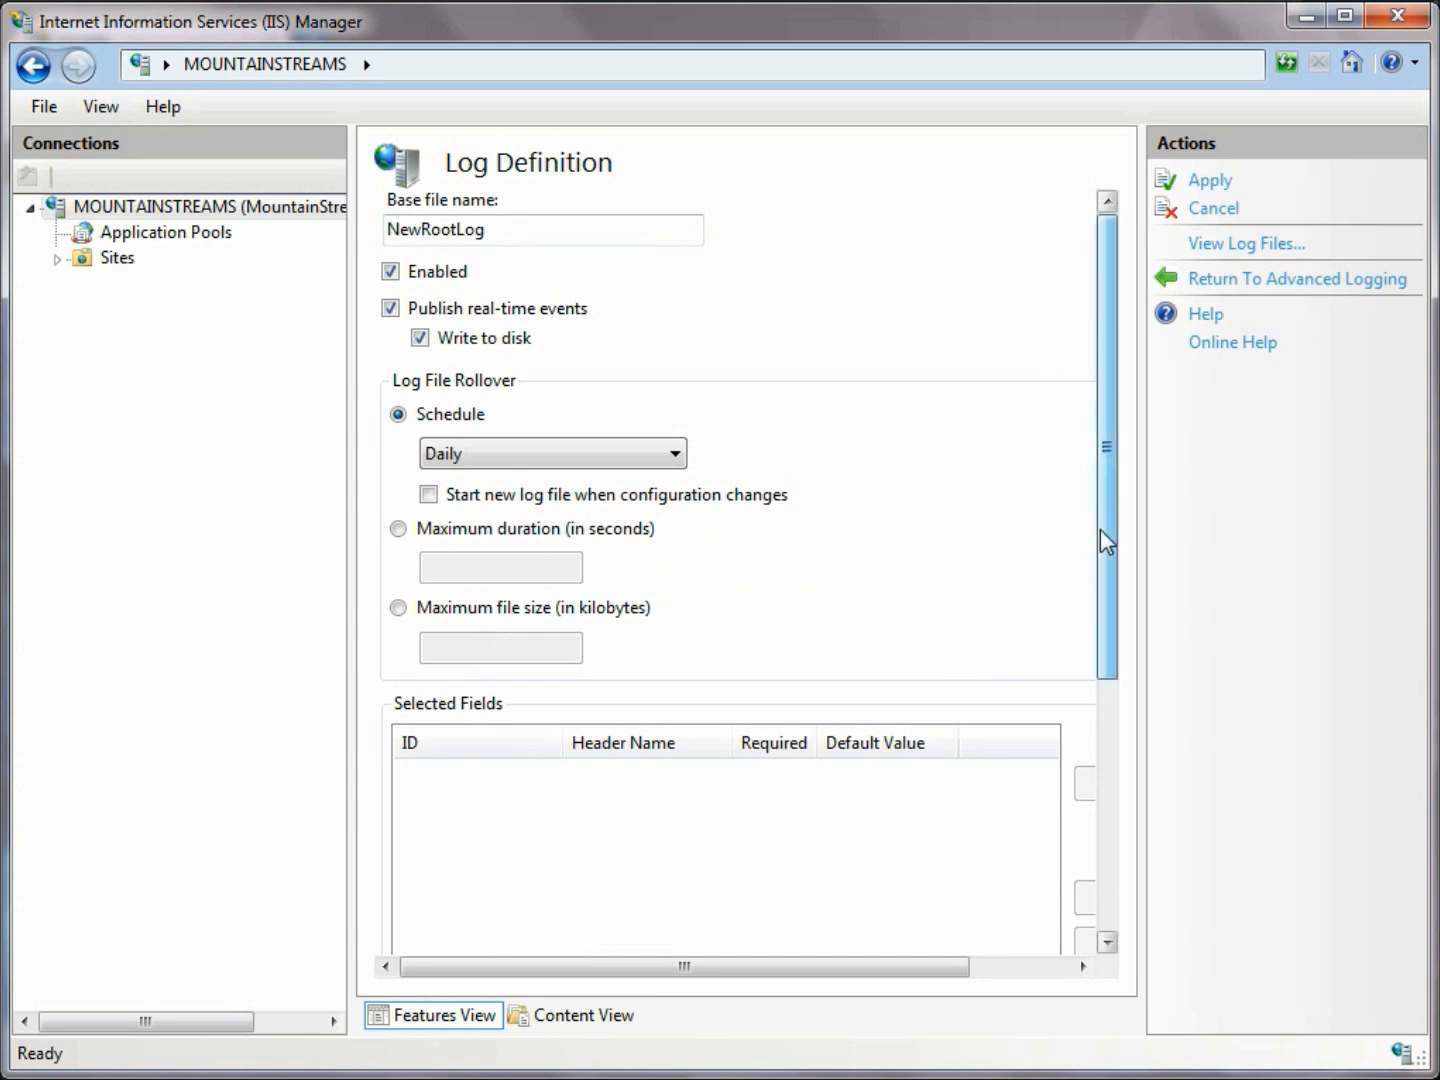
Step: Add the User Agent and Time-Local logging fields to the log definition and apply the changes
left_click_drag(1100, 531, 1111, 771)
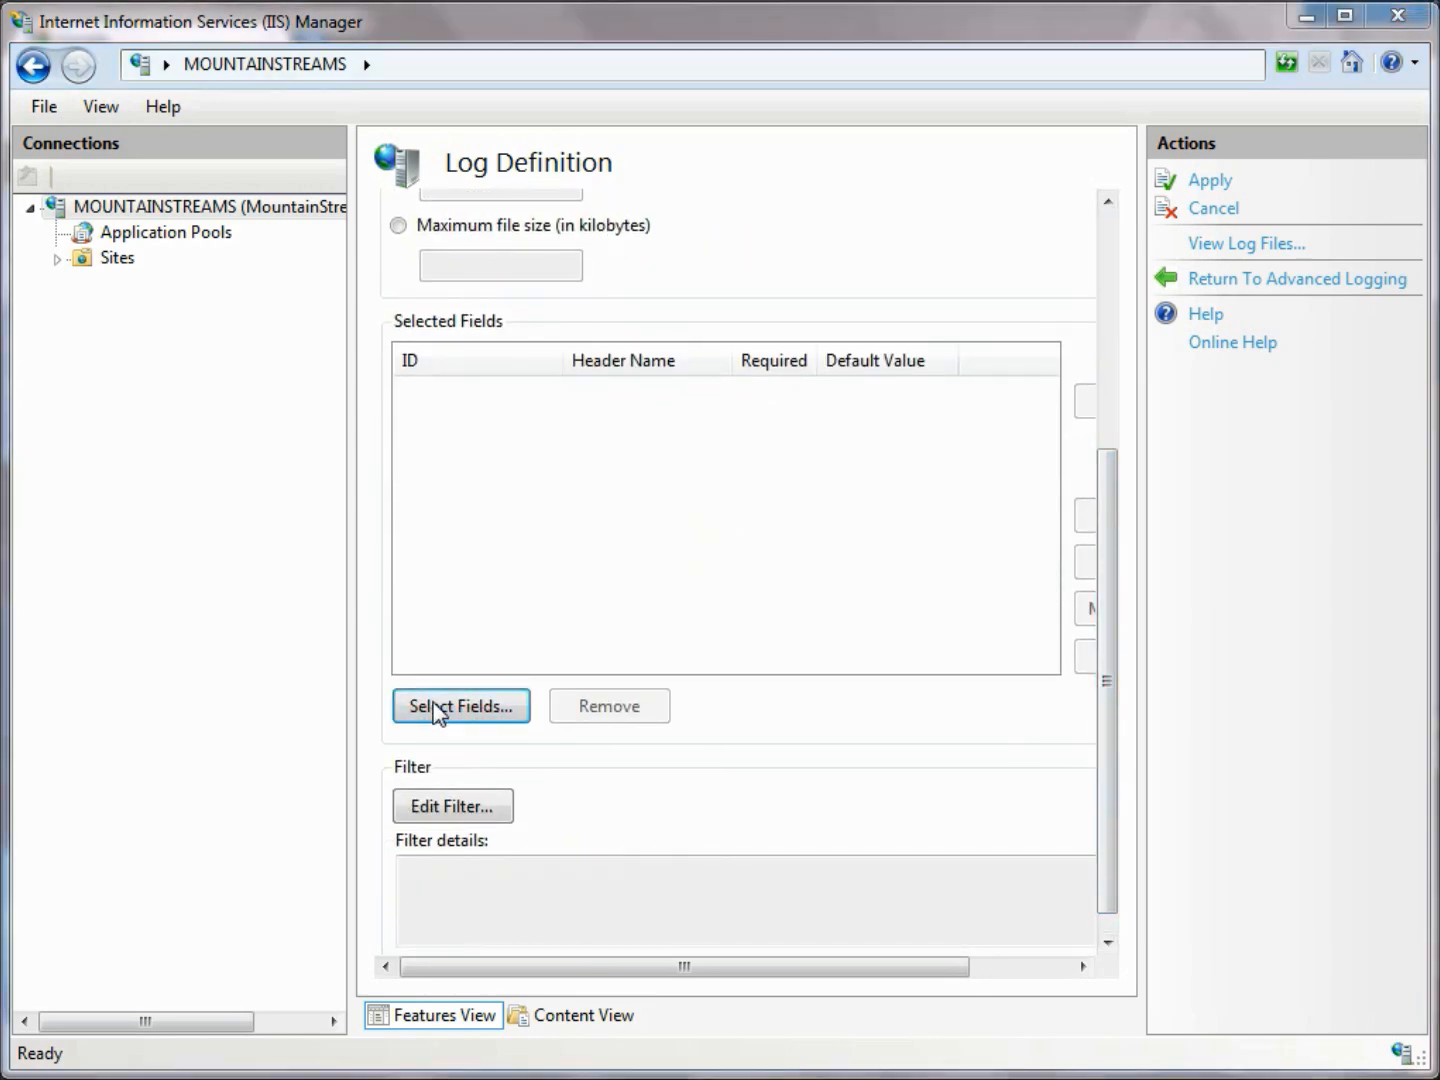
left_click(432, 707)
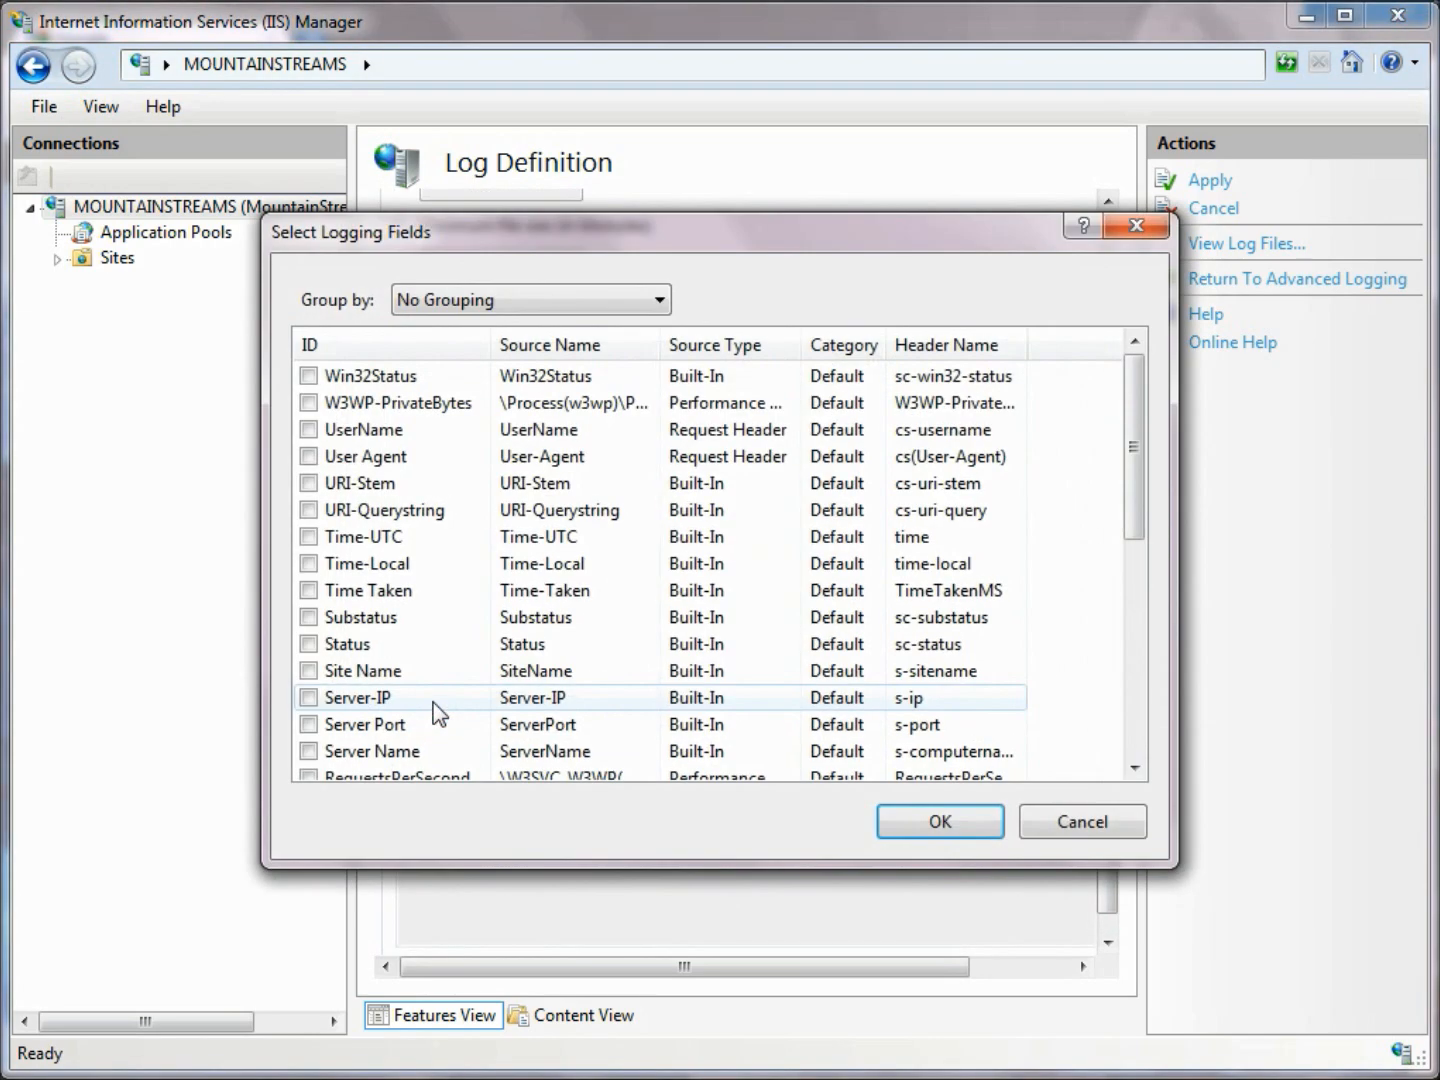
left_click(309, 564)
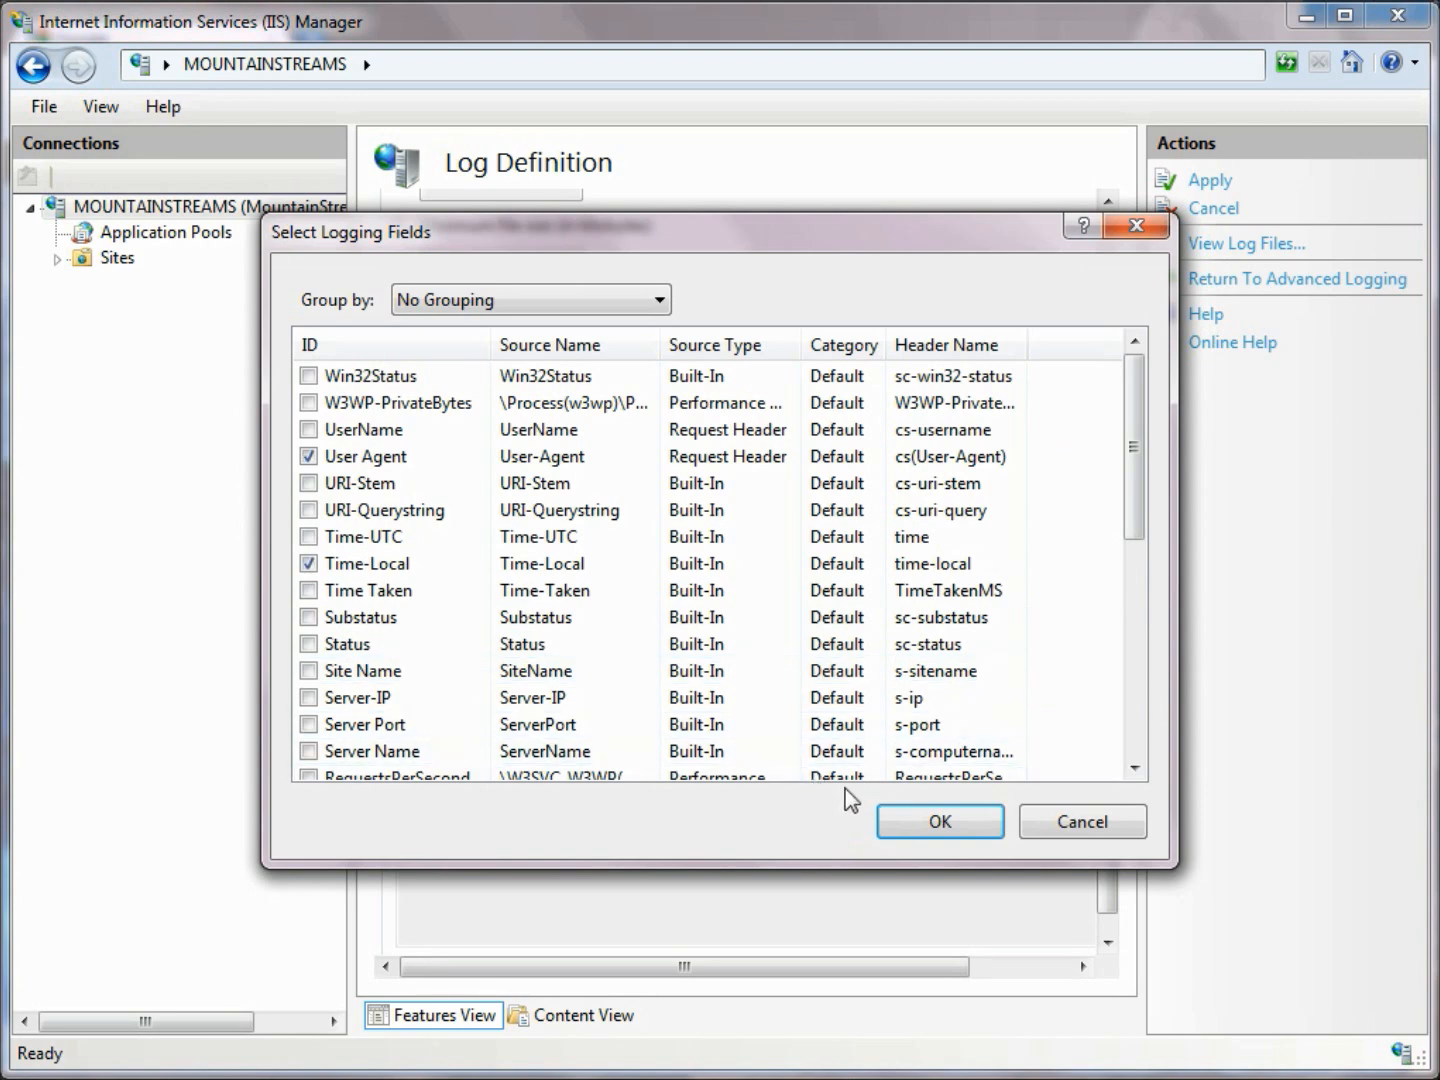
left_click(899, 821)
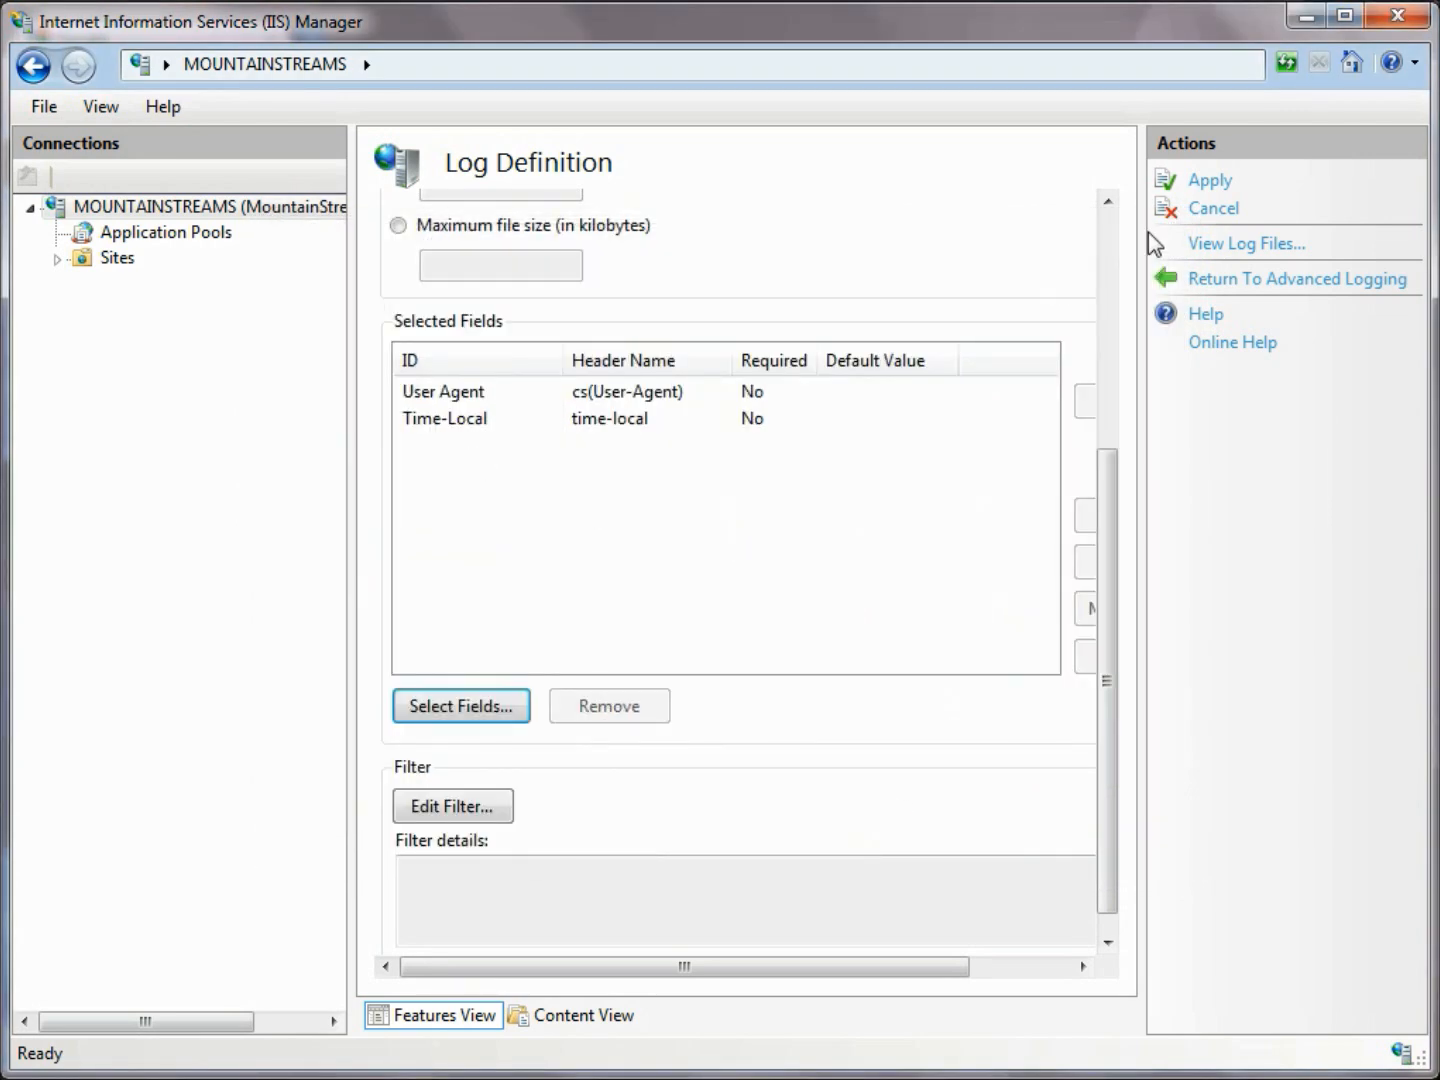
left_click(1202, 188)
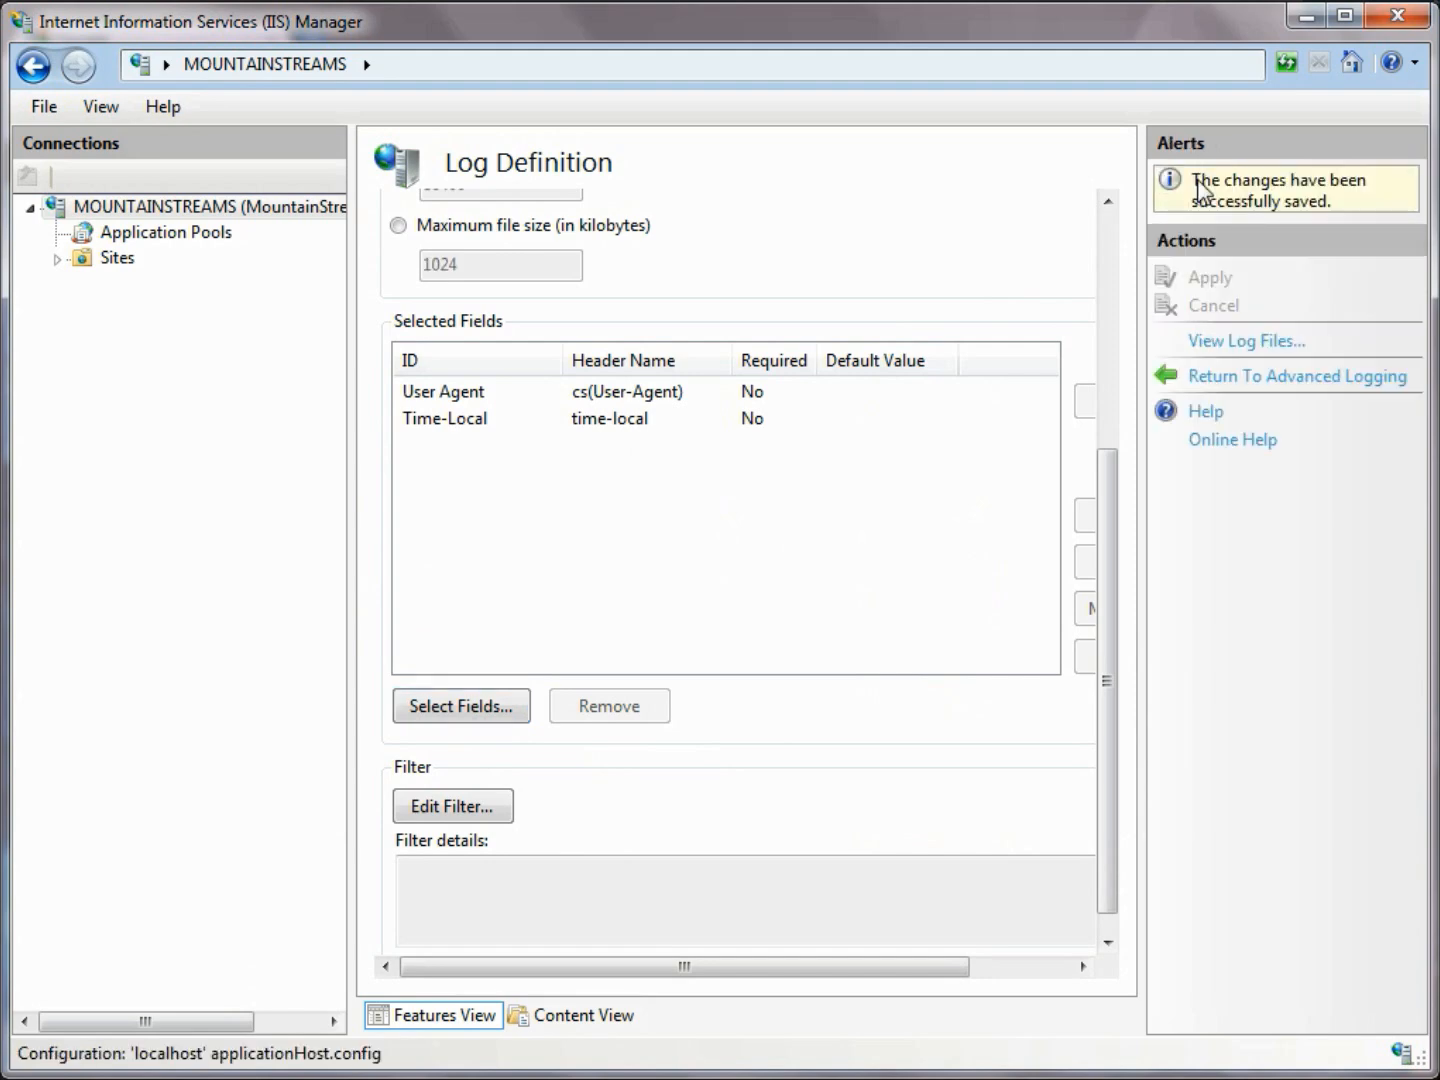
Step: View the log files in the AdvancedLogs folder and switch to the Chrome window showing Google
left_click(1217, 343)
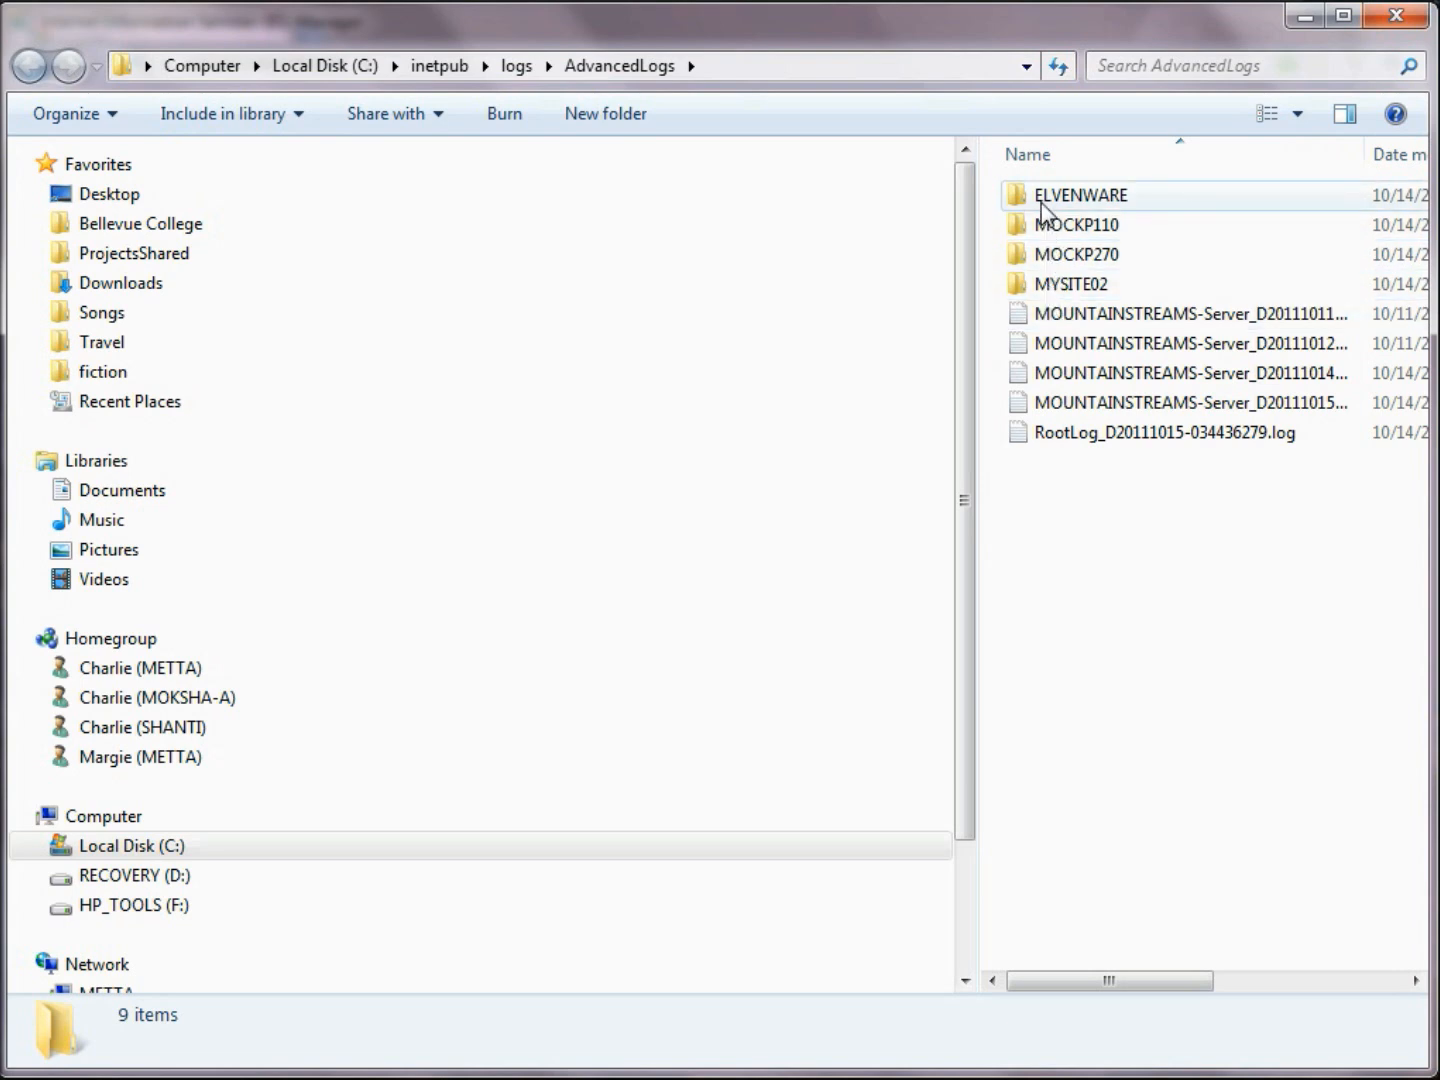
key("alt+Tab")
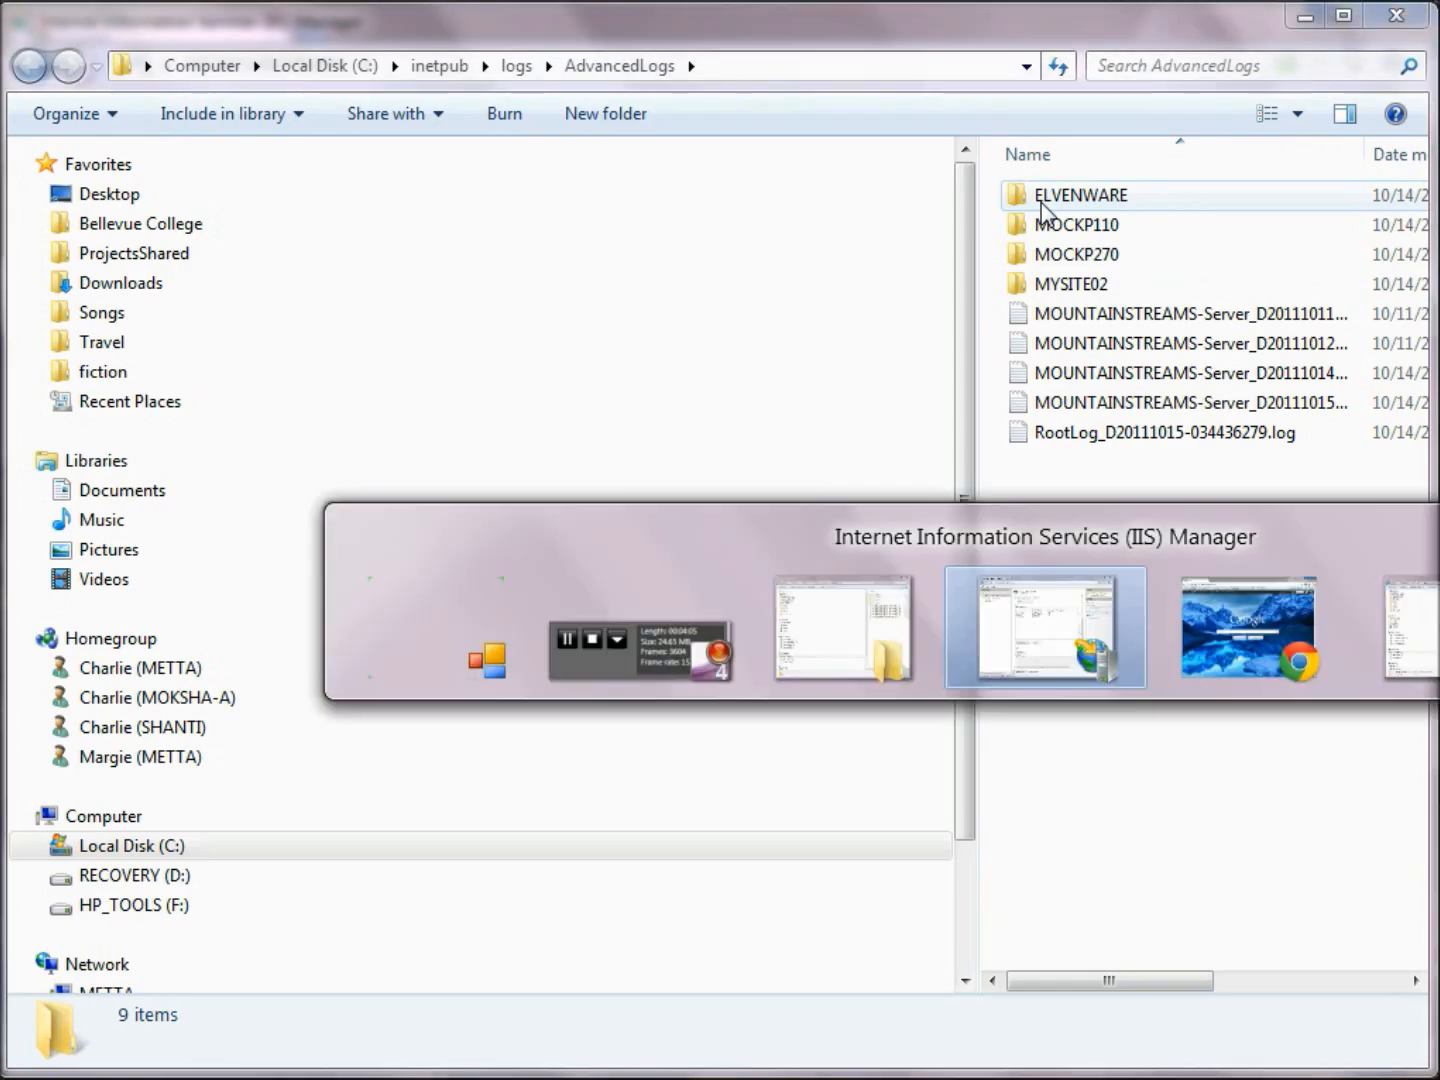
key("alt+Tab")
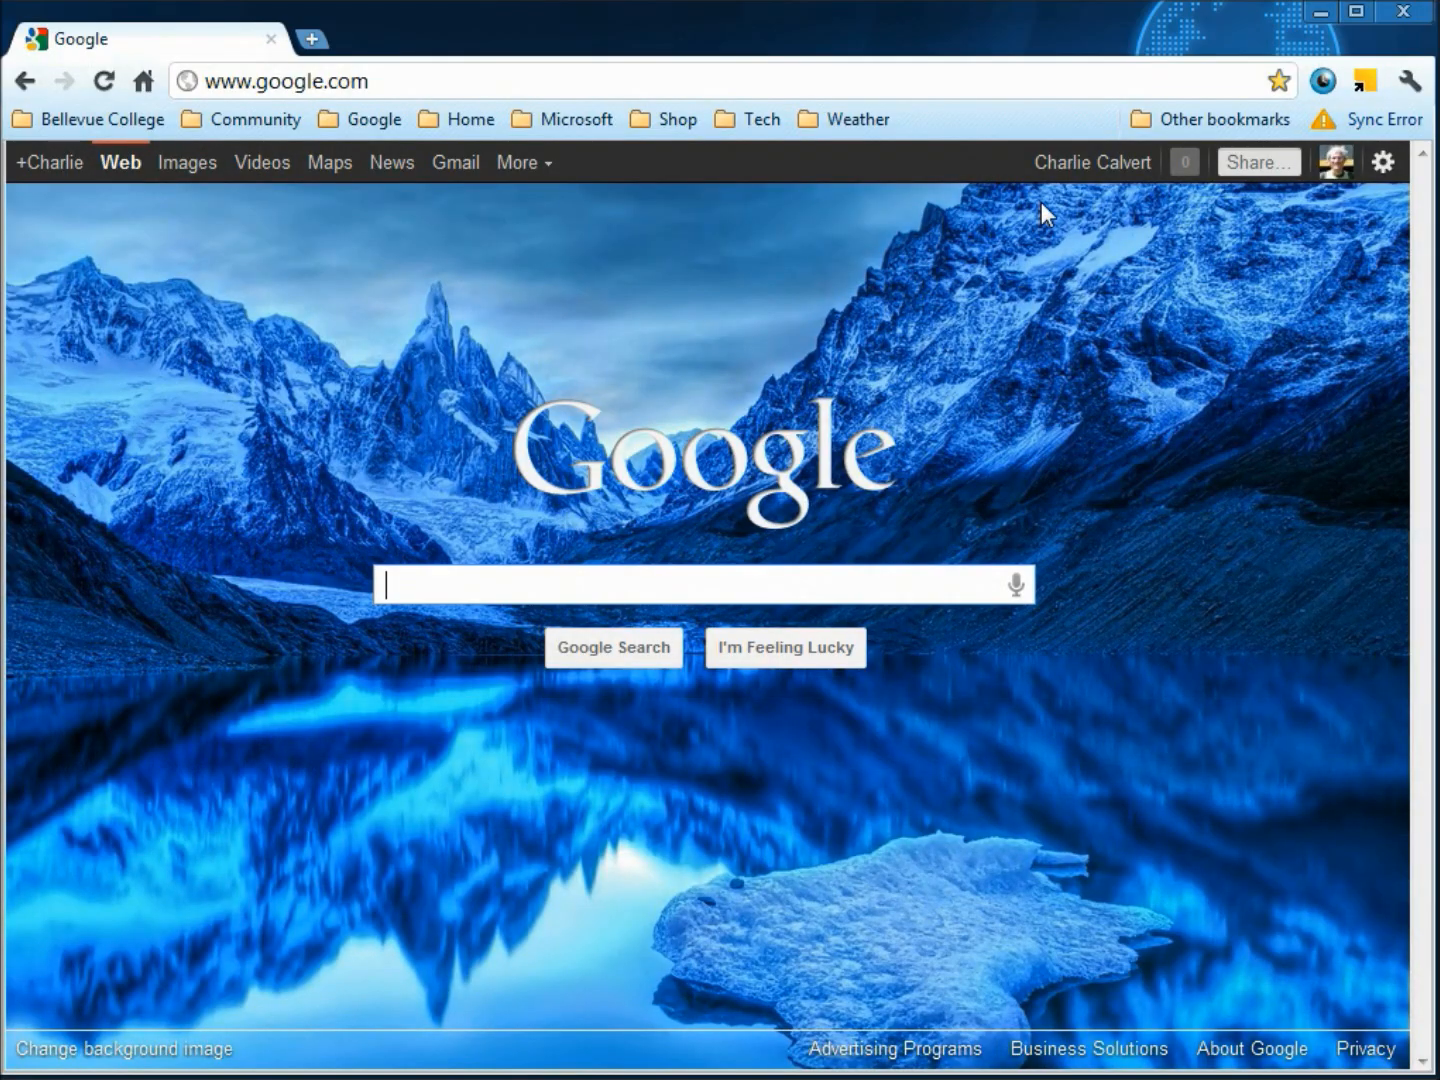
left_click(705, 80)
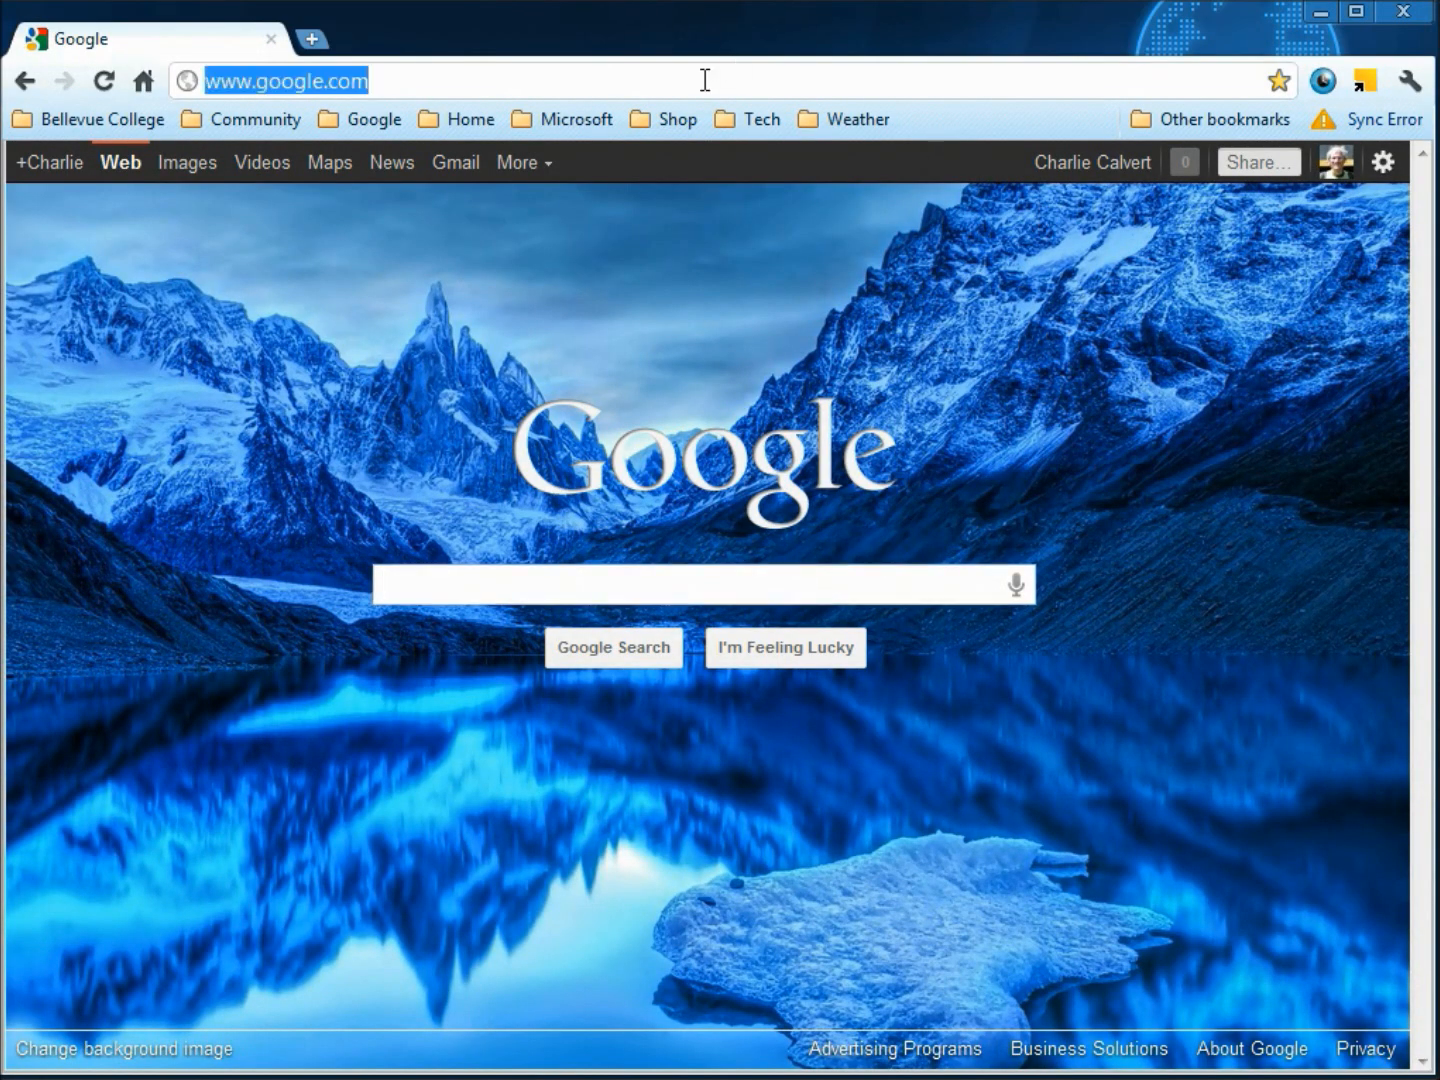
type("http://")
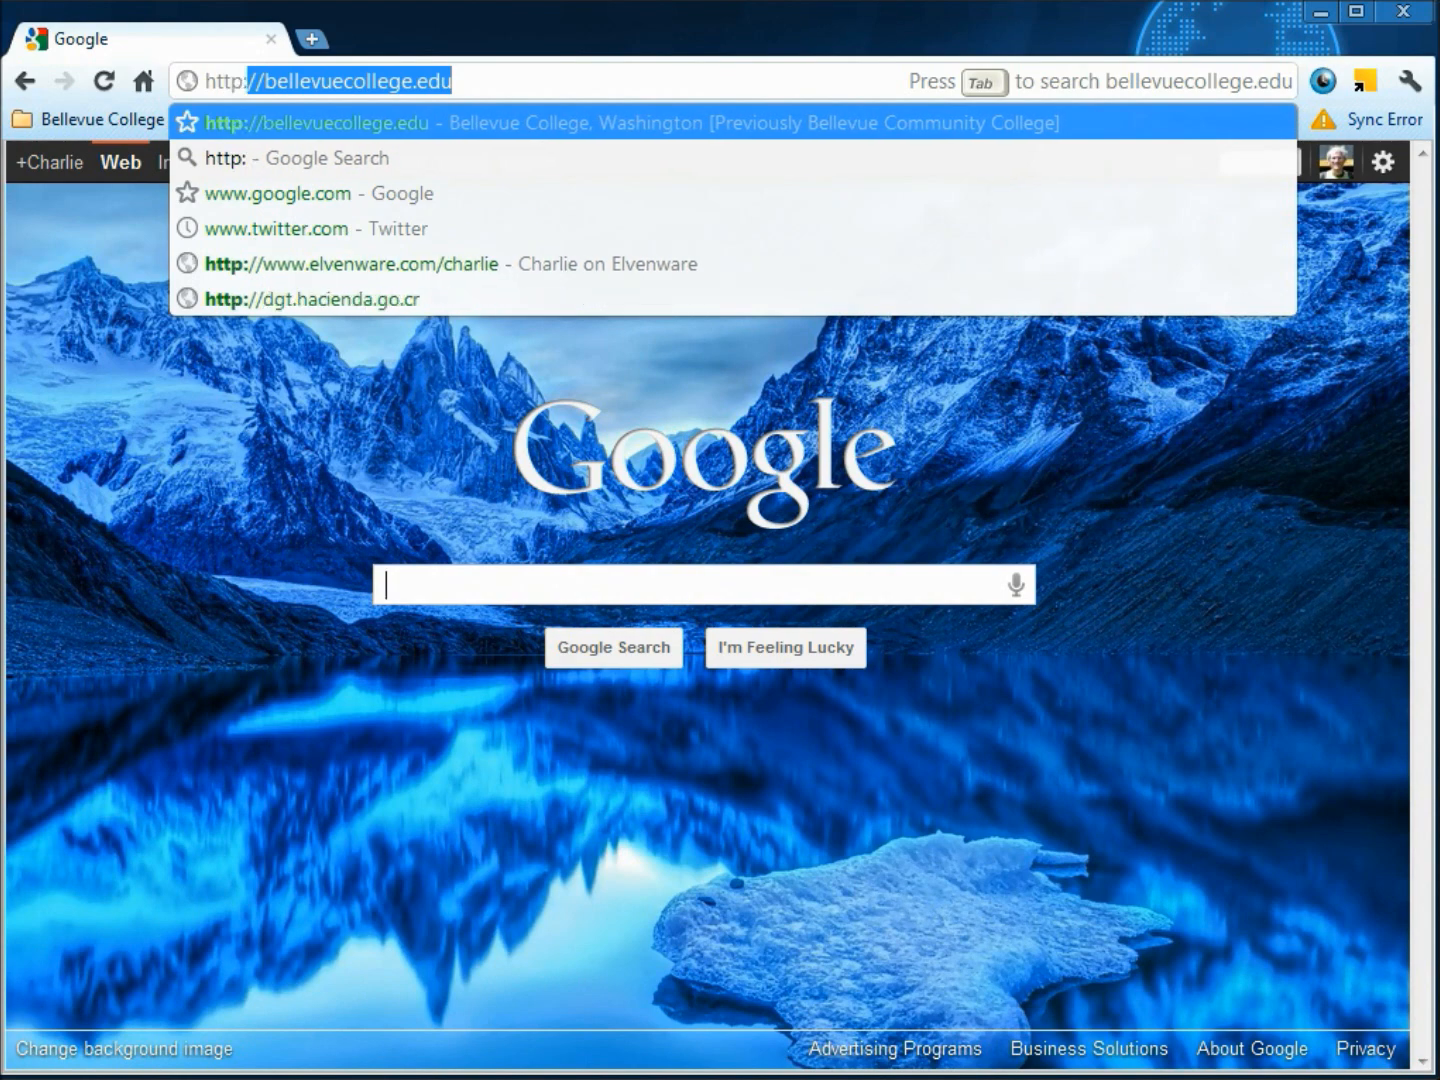
type("localhost:8000")
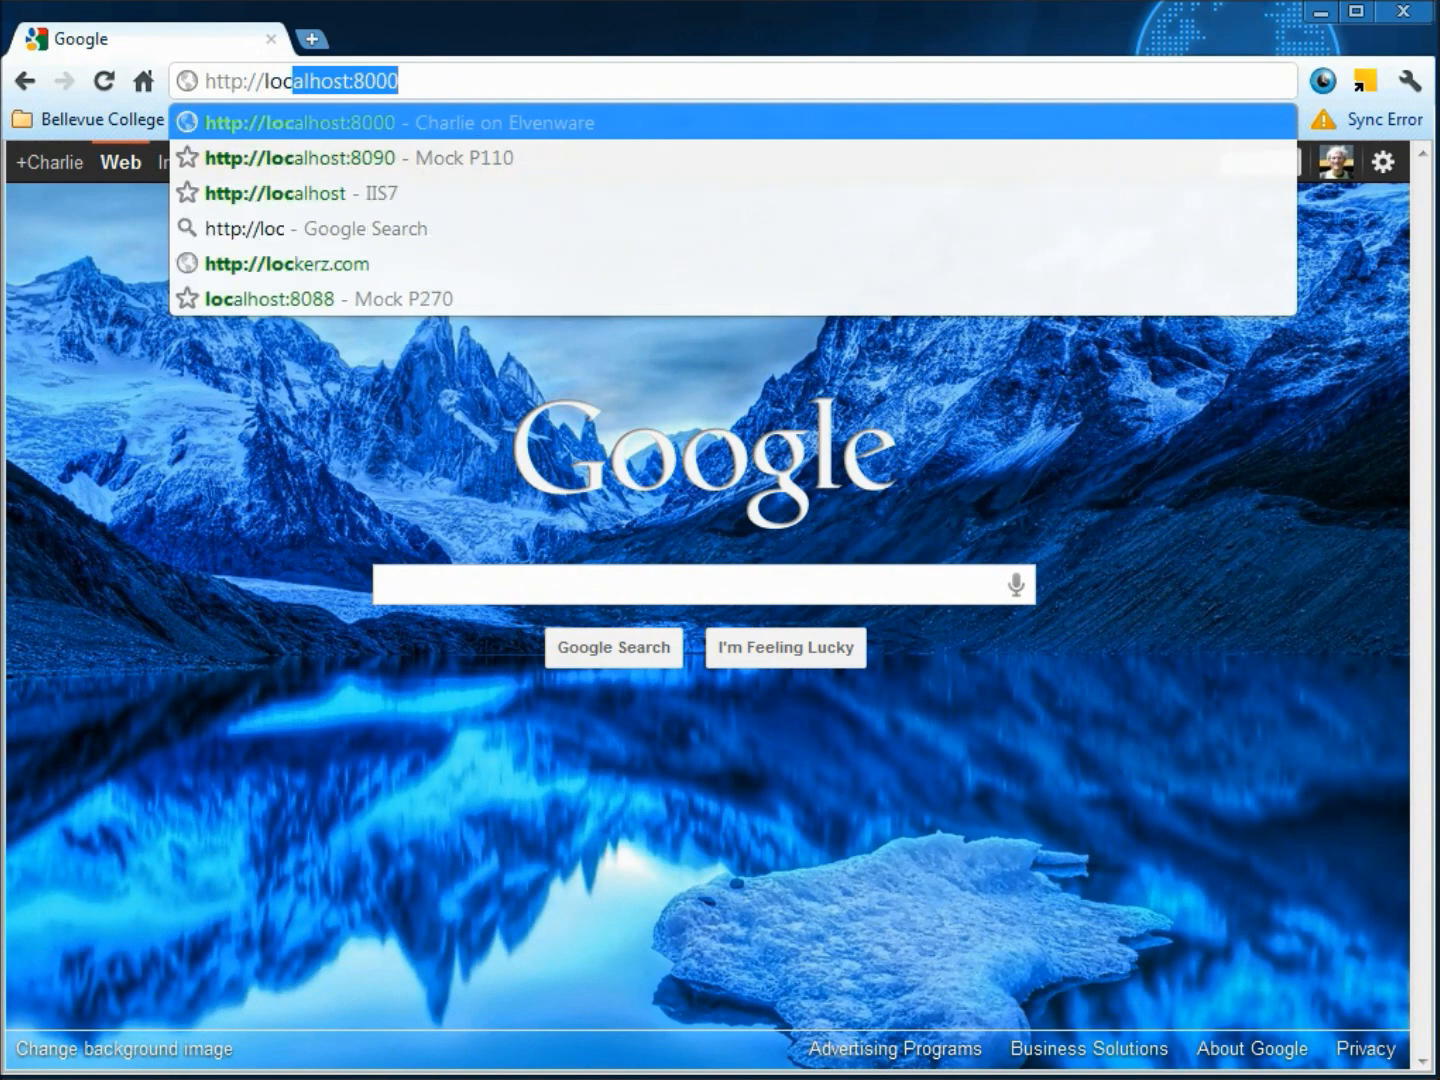
key("End")
key("BackSpace")
key("BackSpace")
key("BackSpace")
key("BackSpace")
key("BackSpace")
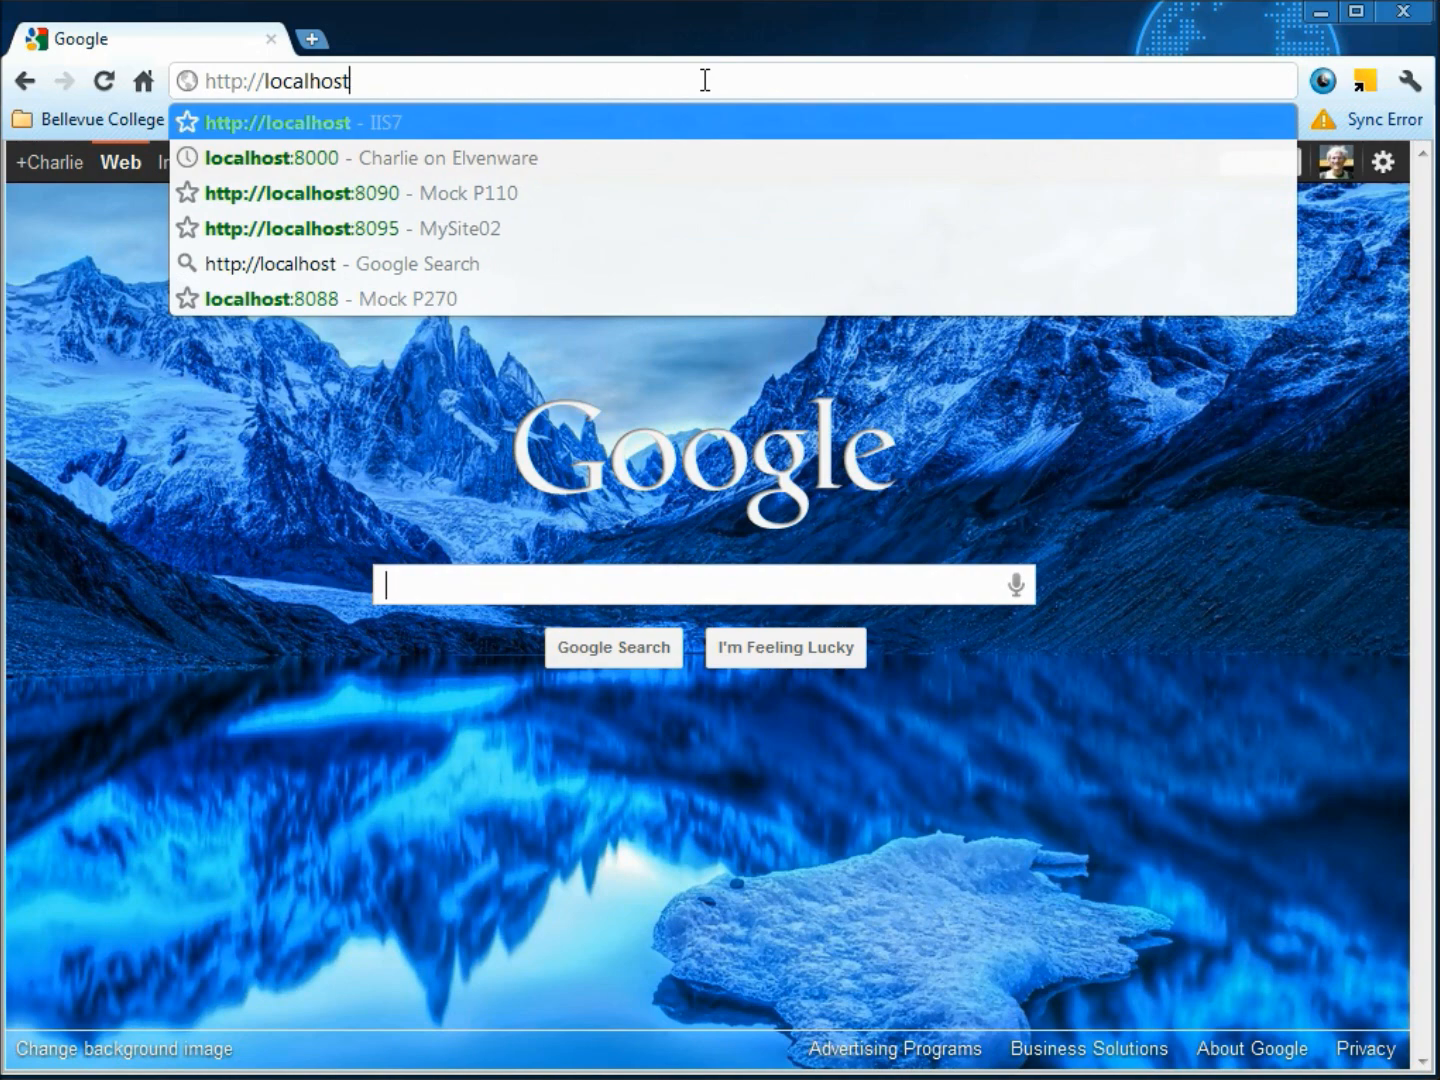
key("Return")
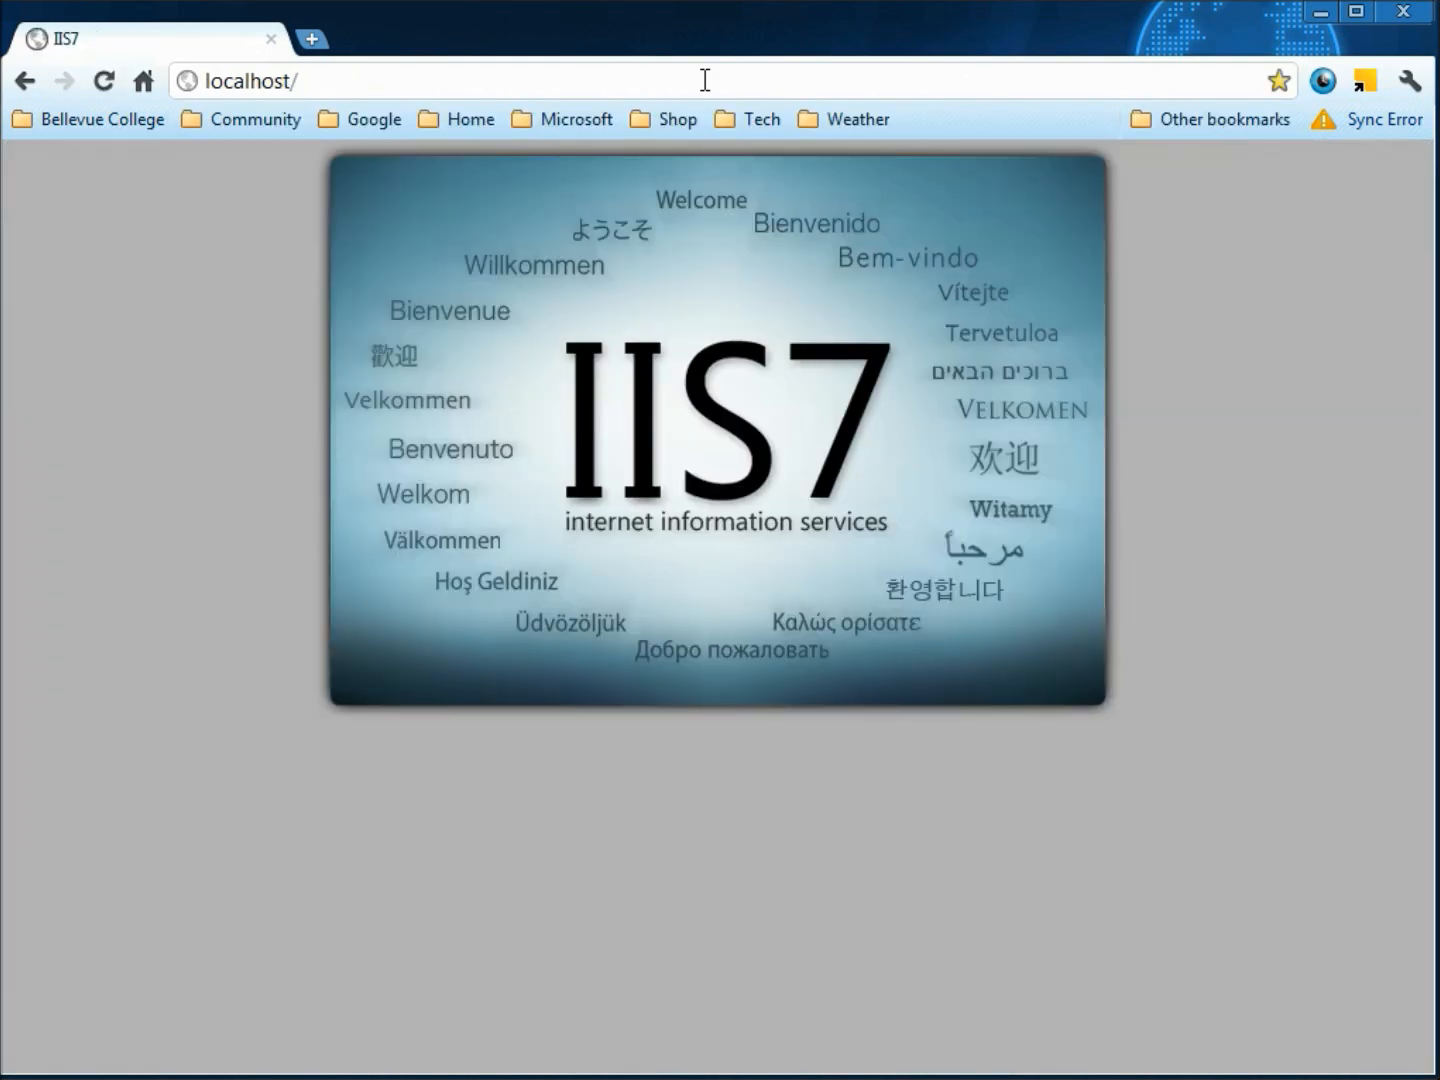
Step: Open NewRootLog_D20111015-035733834.log from the AdvancedLogs folder and examine its header lines and the logged local time
key("alt+Tab")
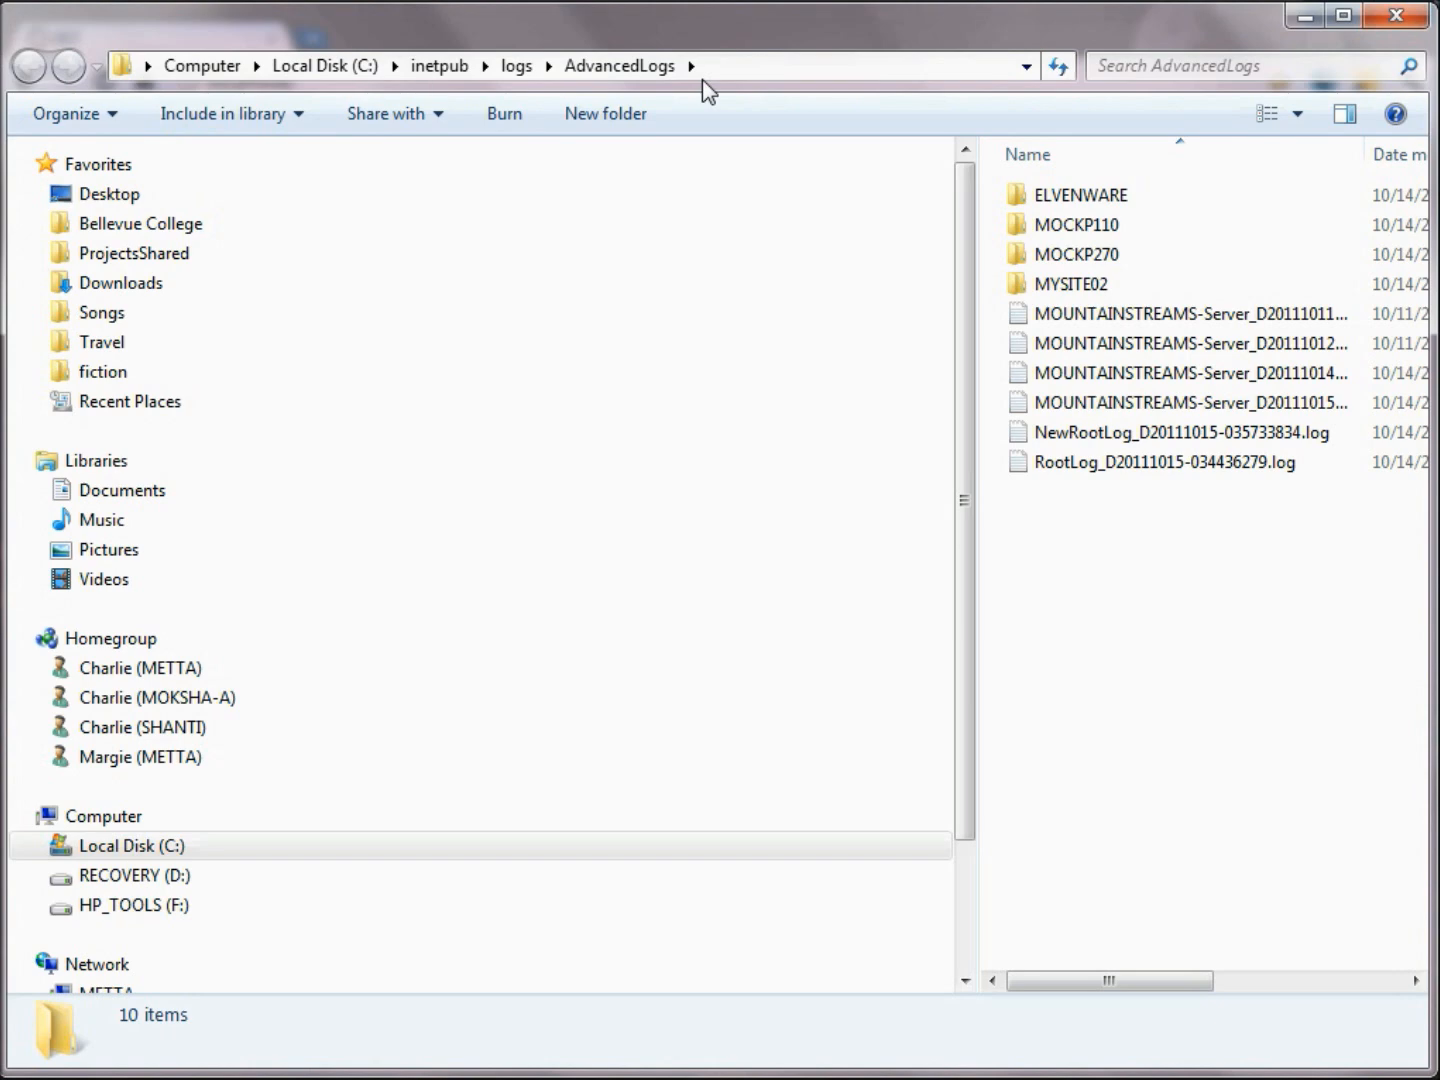
left_click(1057, 437)
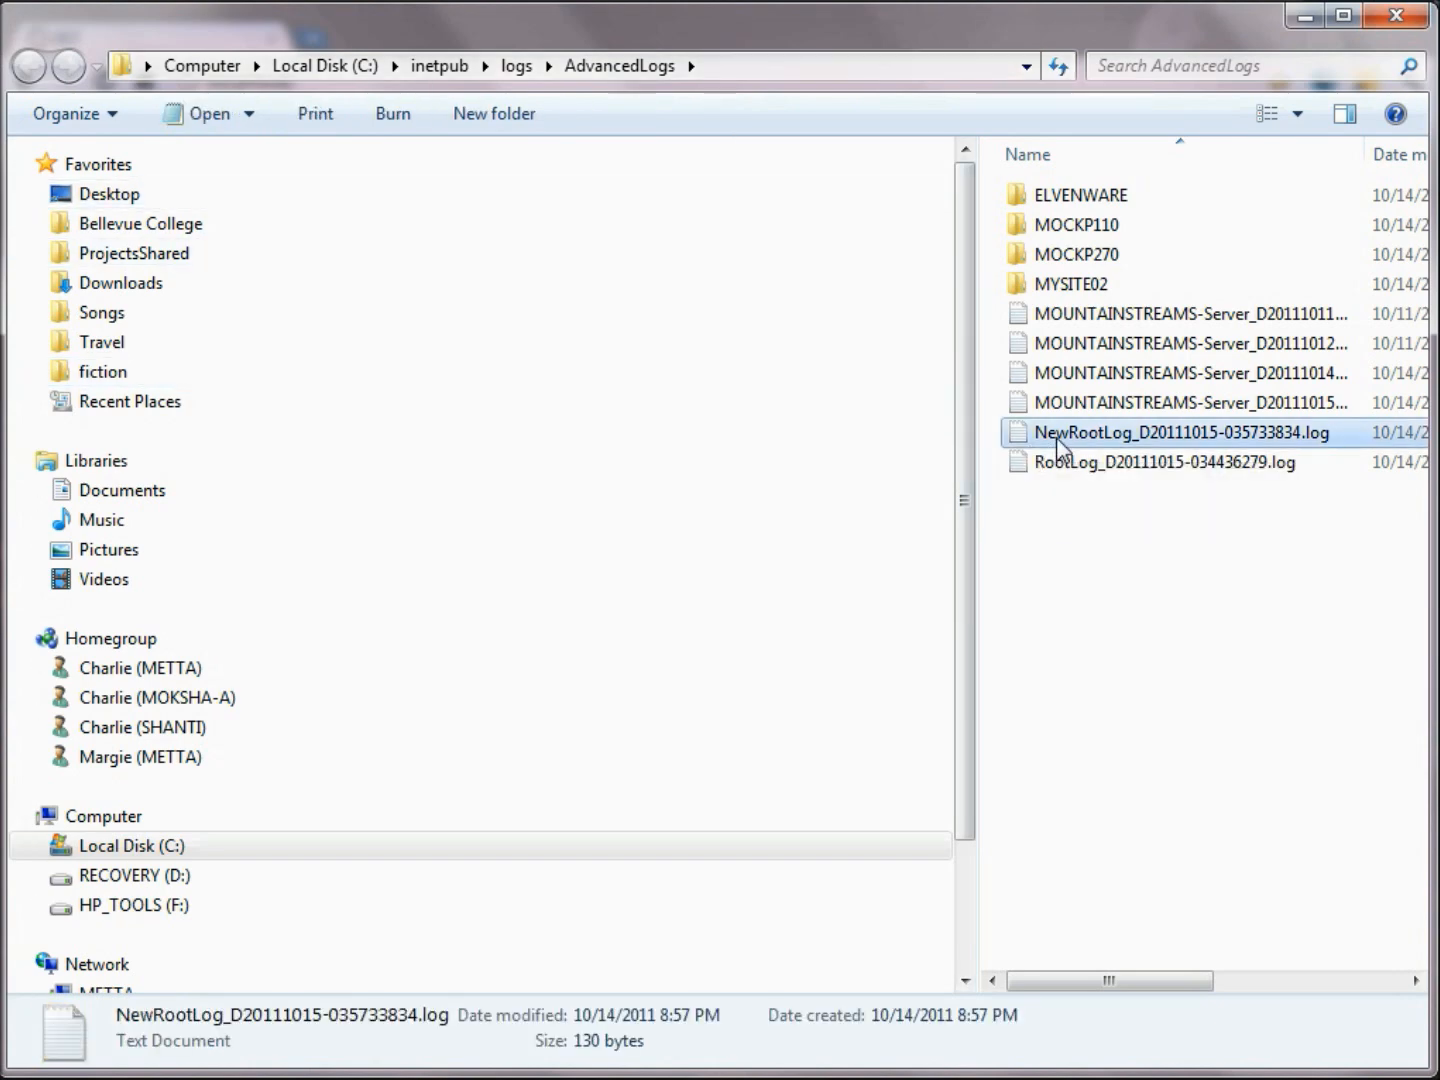
double_click(1057, 437)
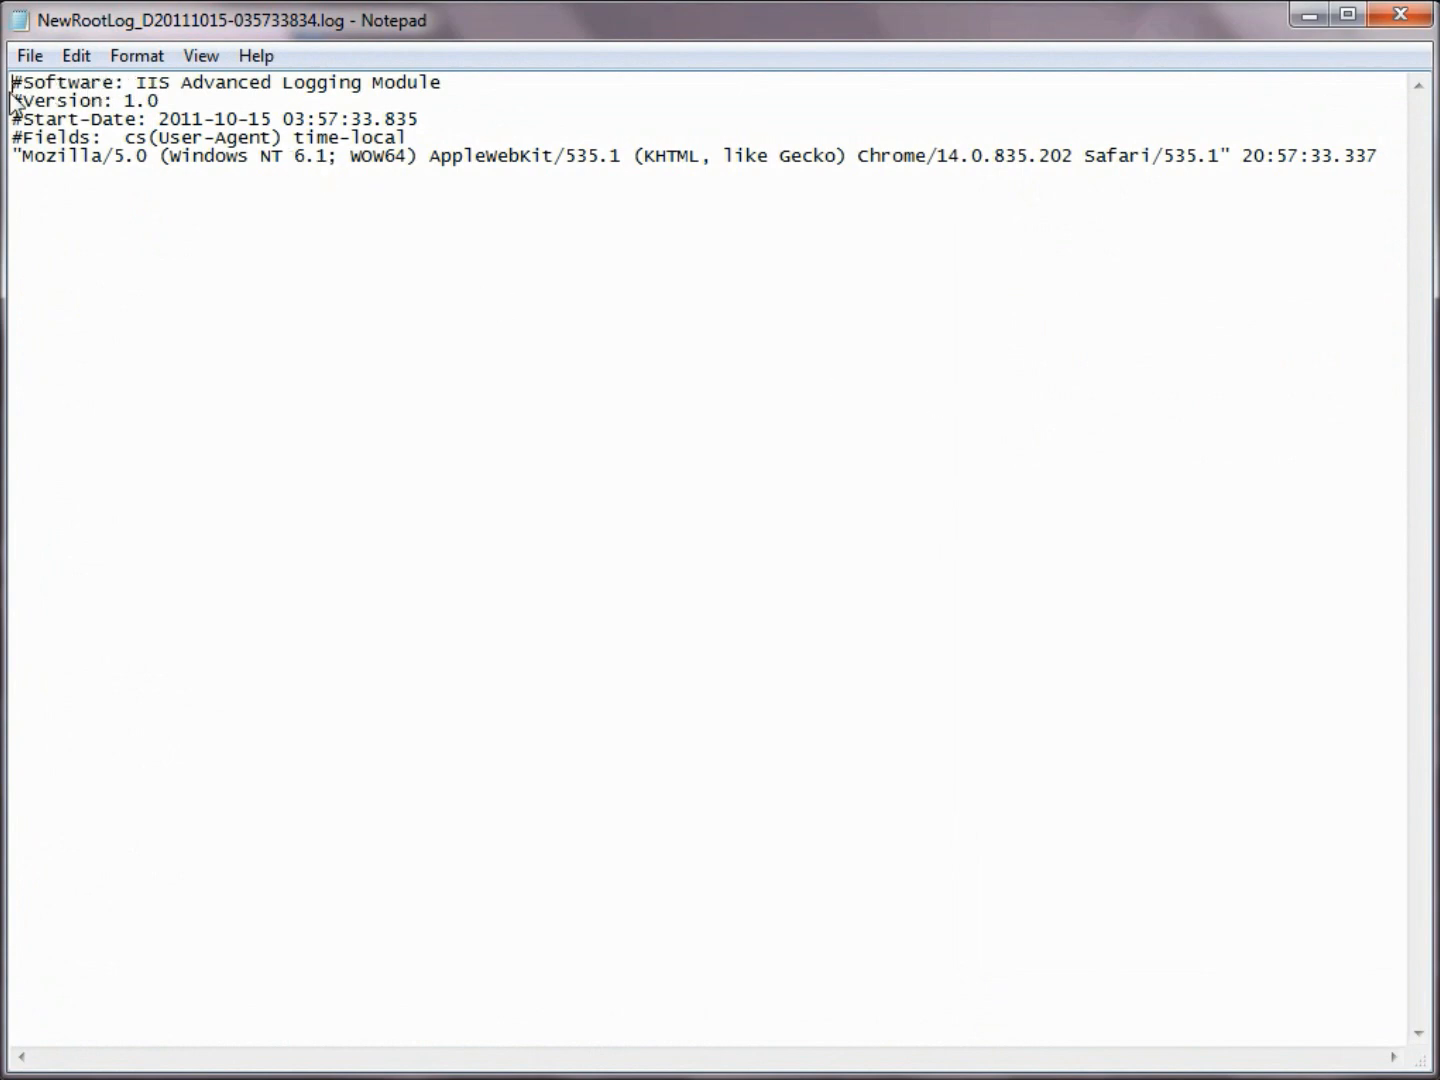
left_click_drag(13, 85, 425, 145)
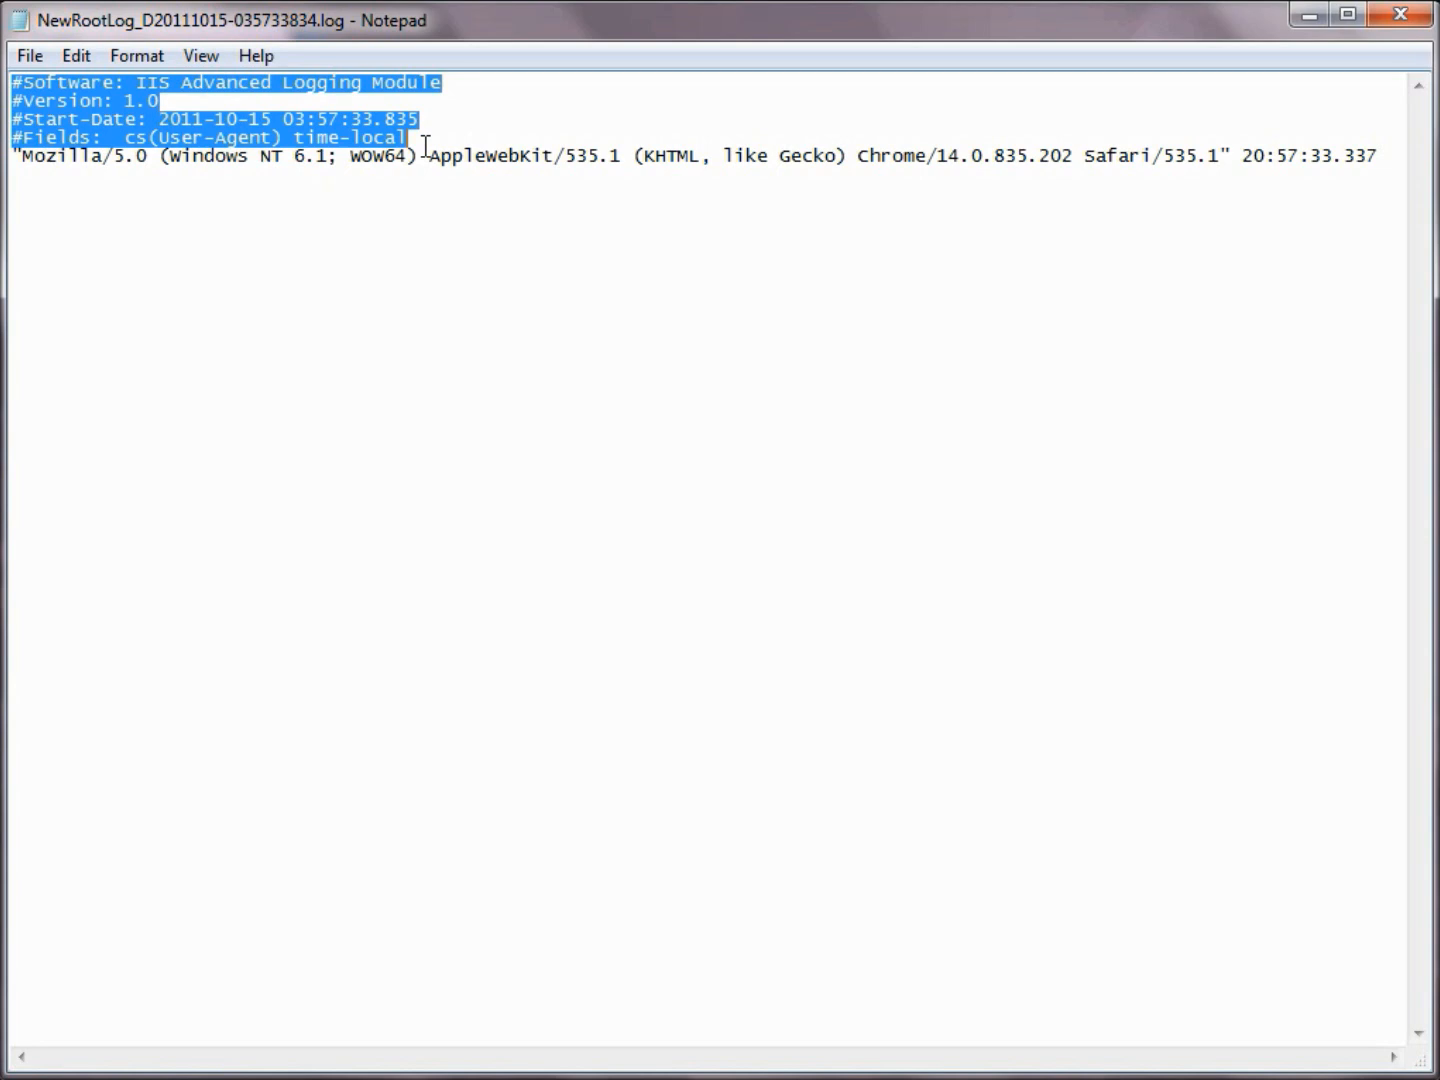
left_click(441, 174)
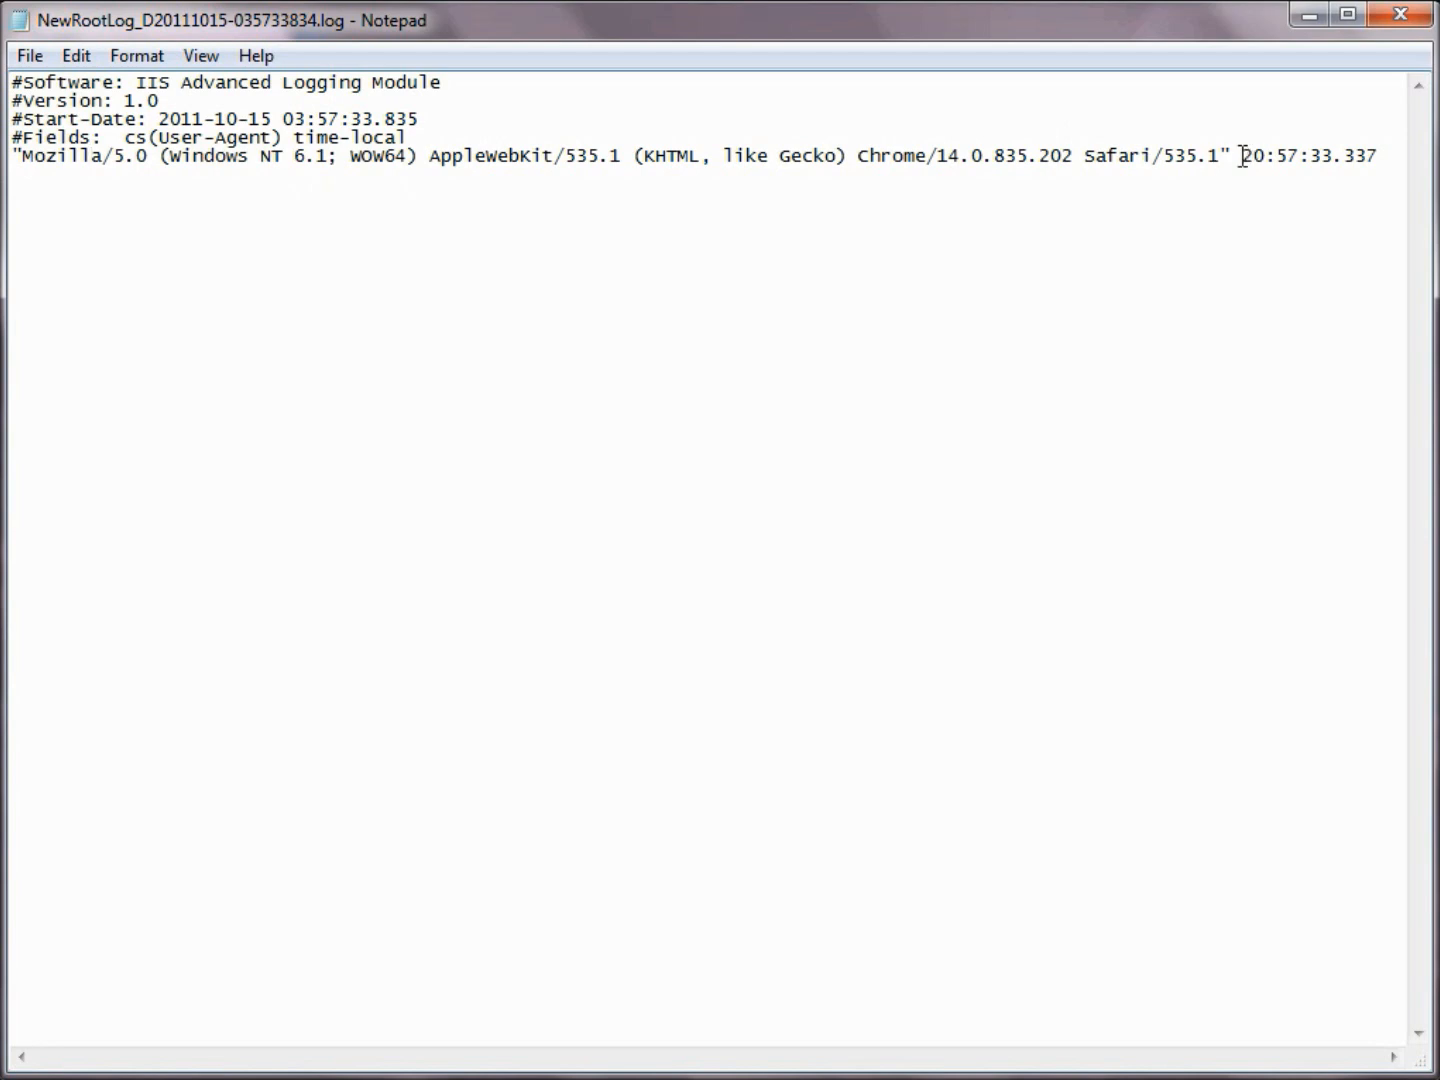
left_click_drag(1238, 156, 1299, 184)
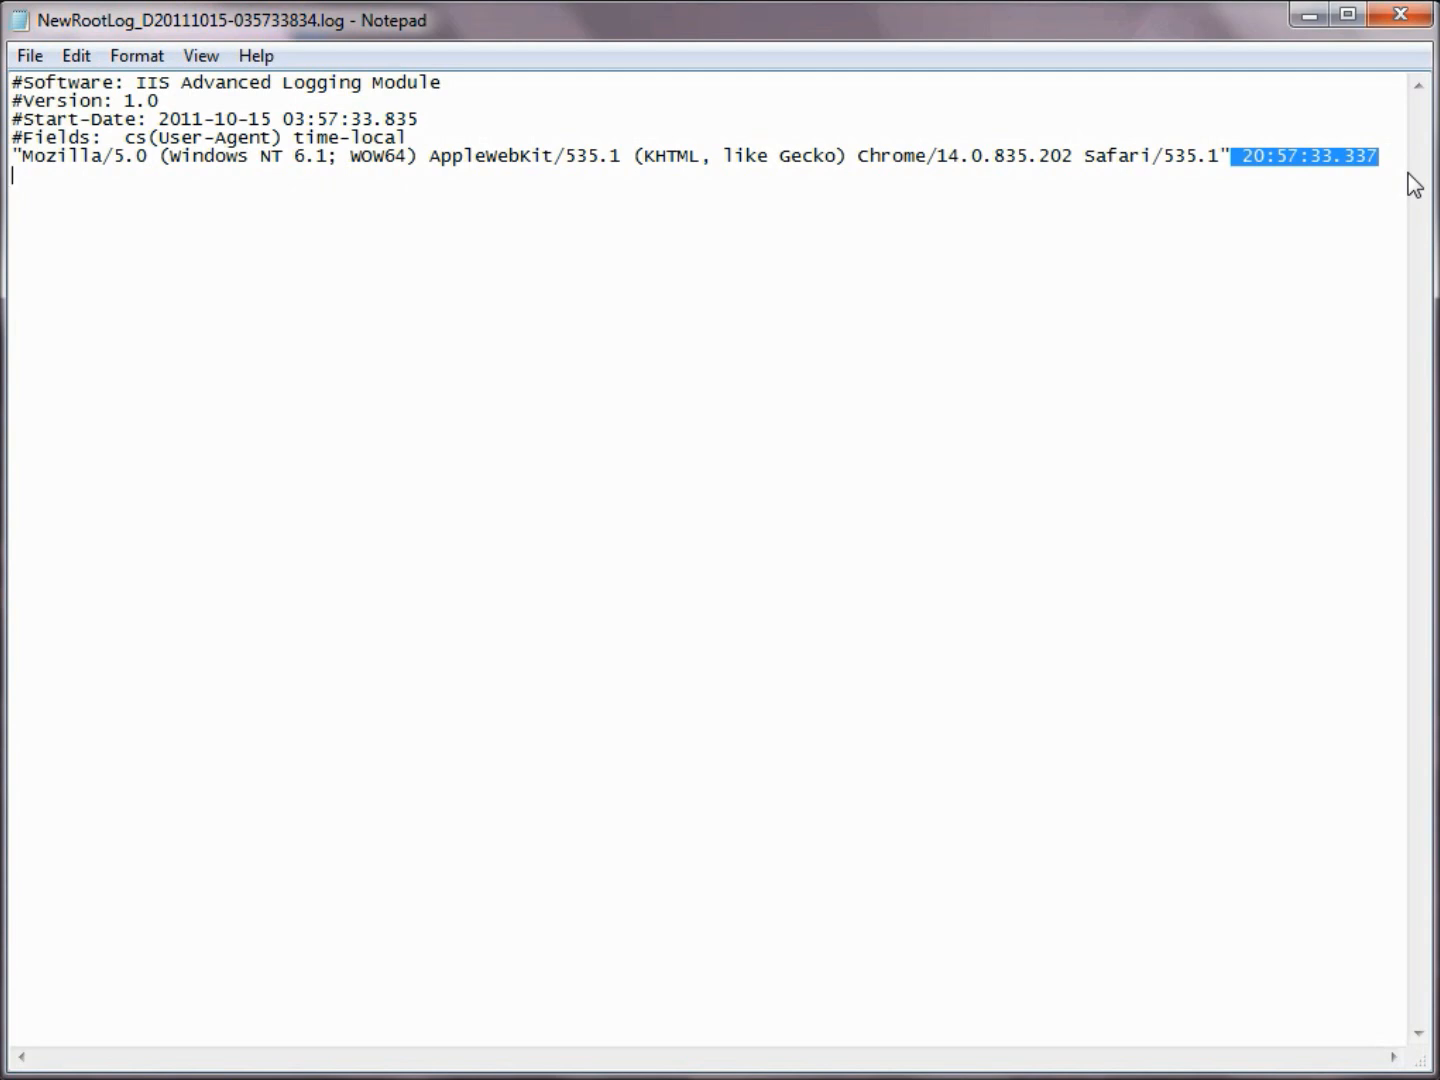
Step: Switch to IIS Manager and examine the RootLog and NewRootLog definitions in the Elvenware site's Advanced Logging
key("alt+Tab")
key("alt+Tab")
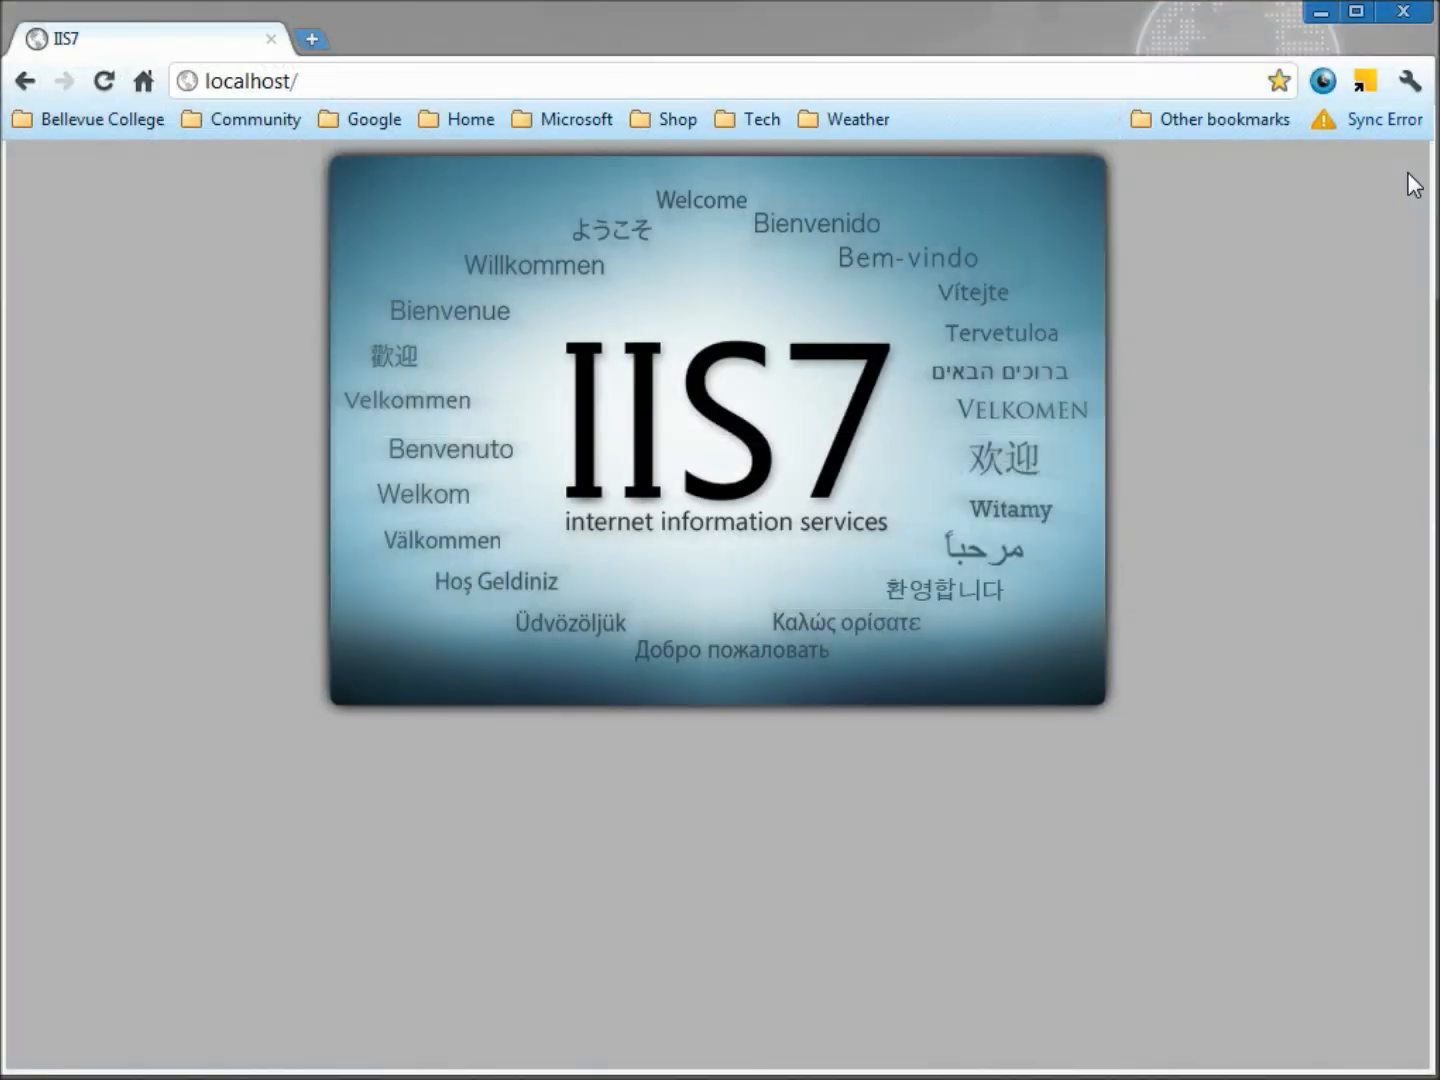
key("alt+Tab")
key("Tab")
key("Tab")
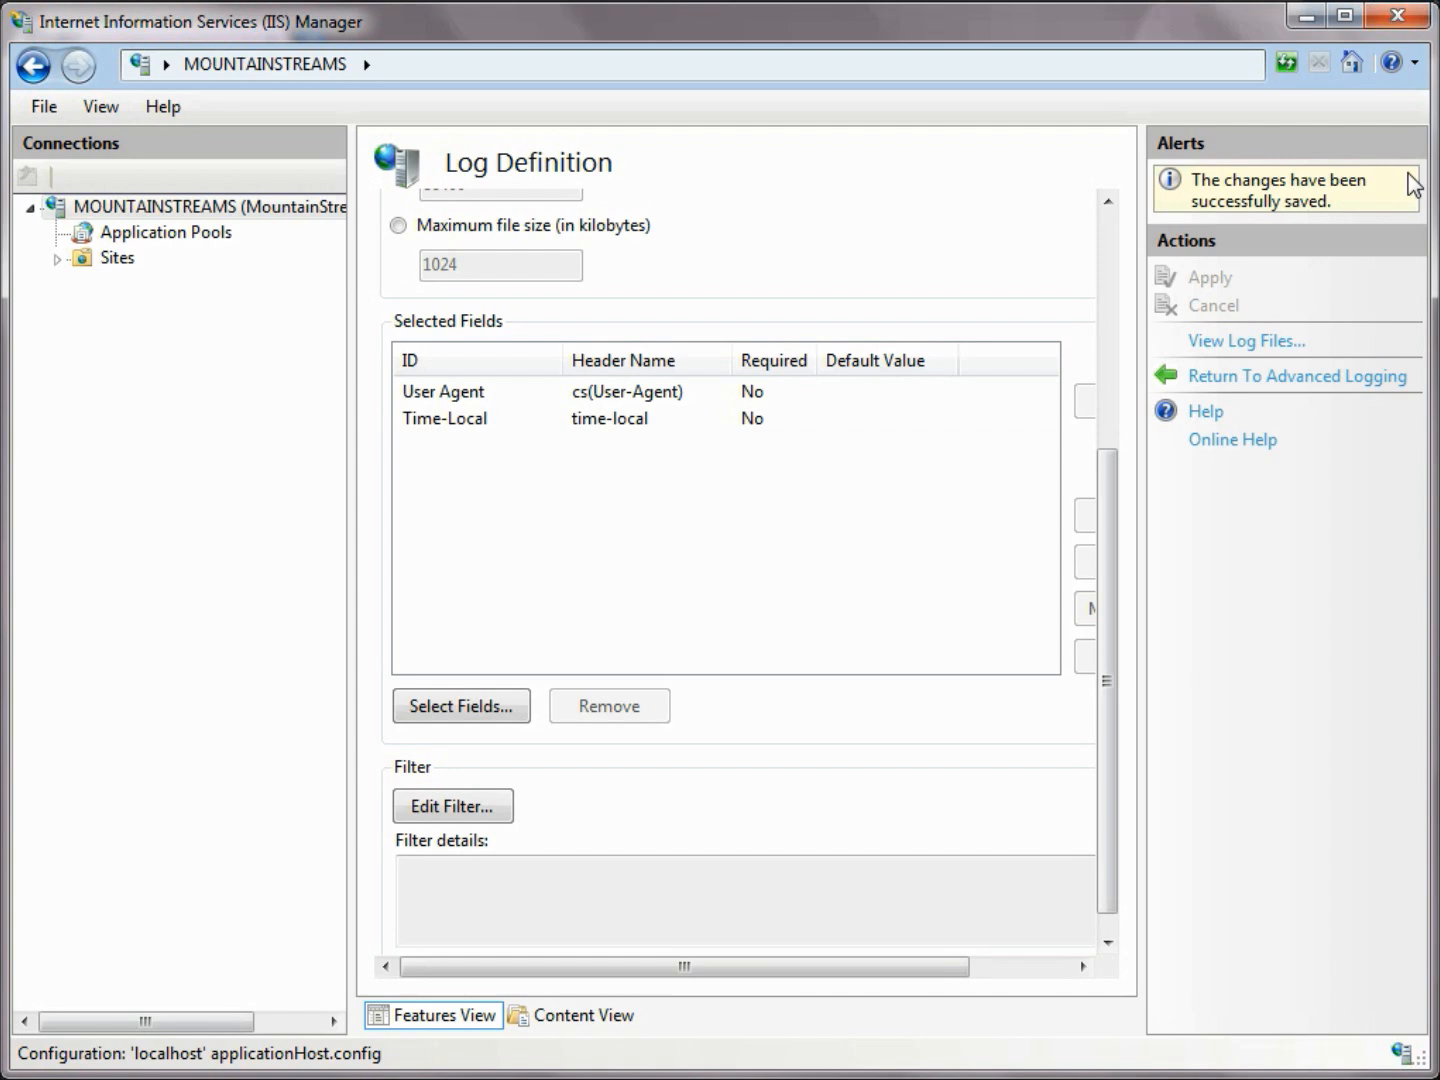
left_click(56, 260)
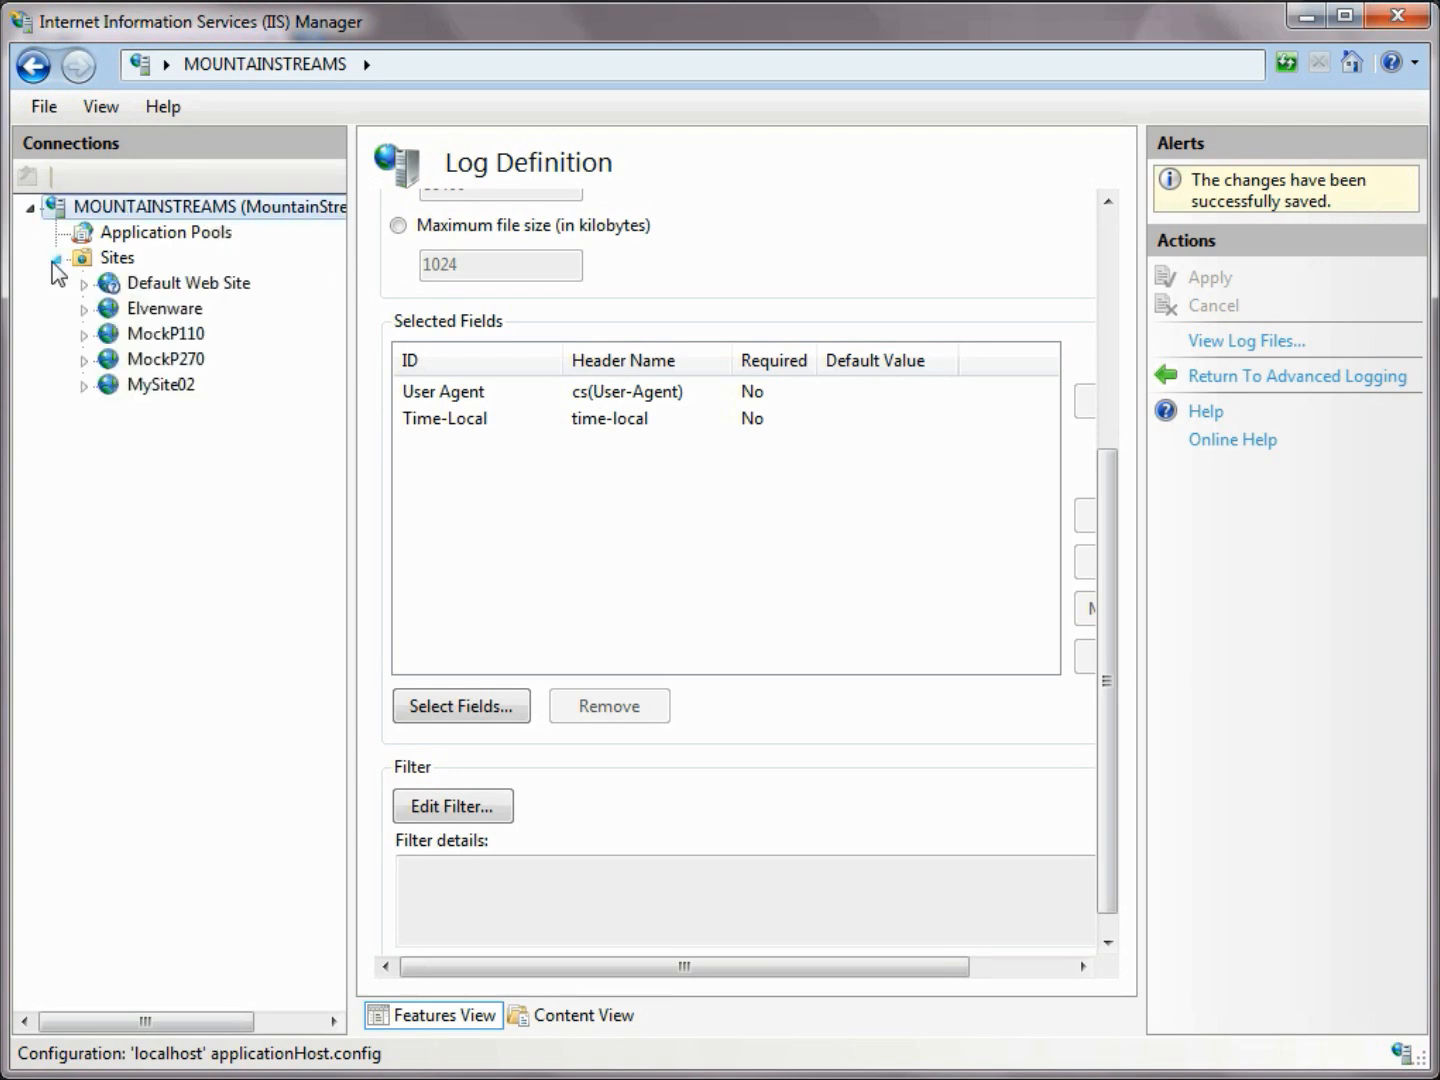
left_click(135, 284)
left_click(156, 314)
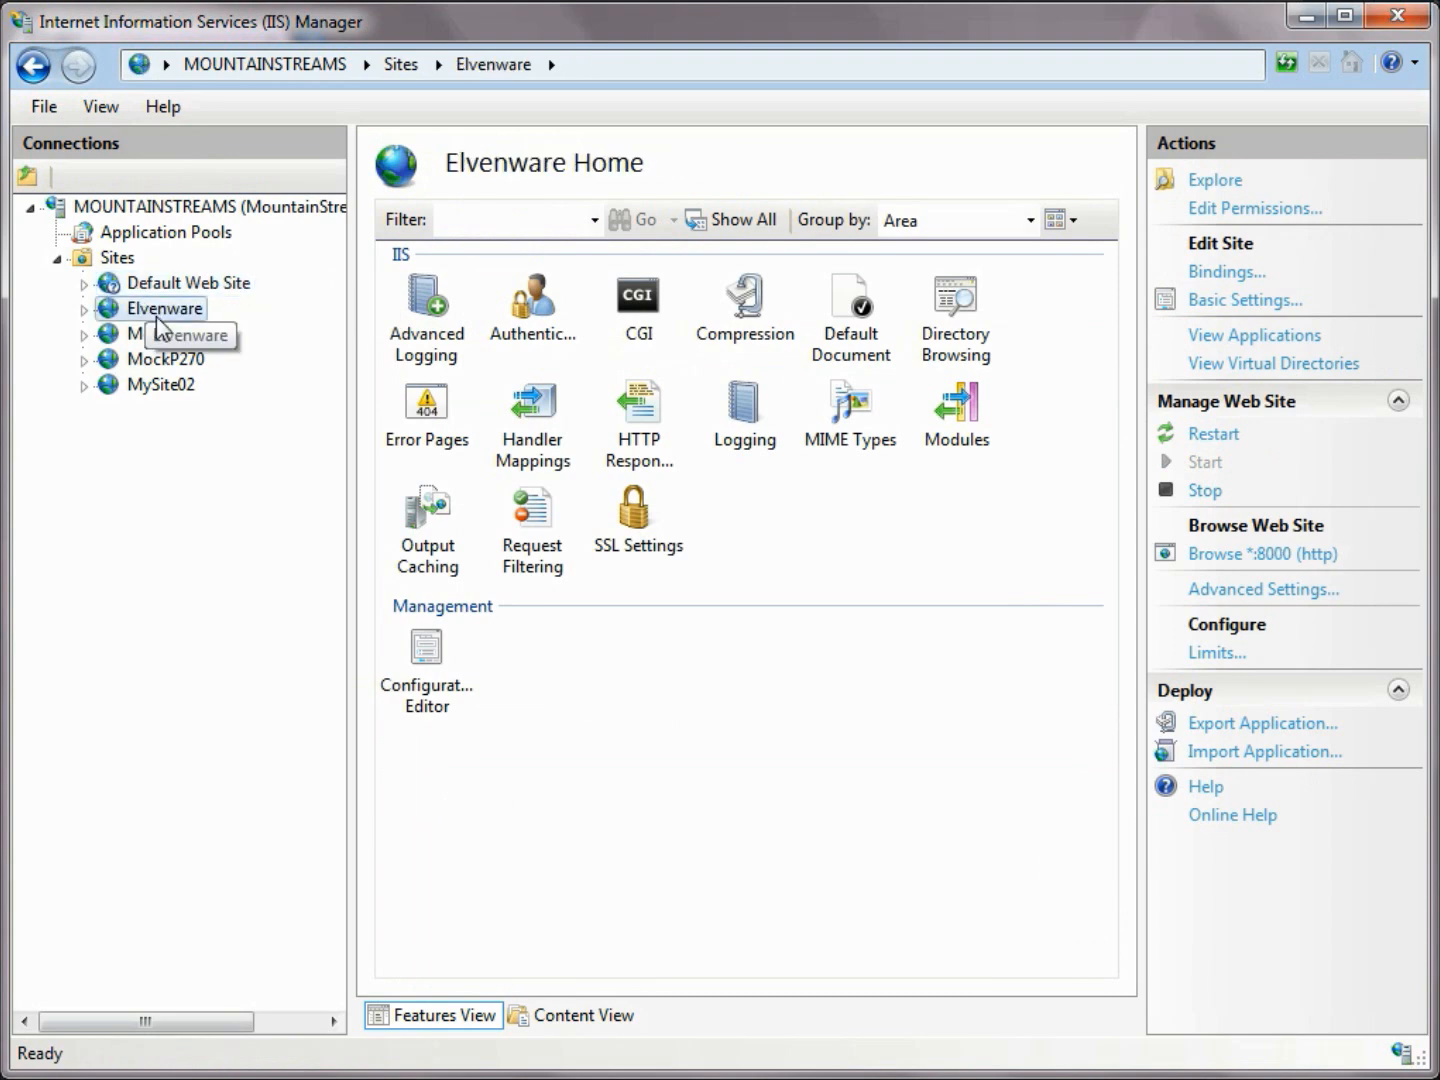
double_click(433, 346)
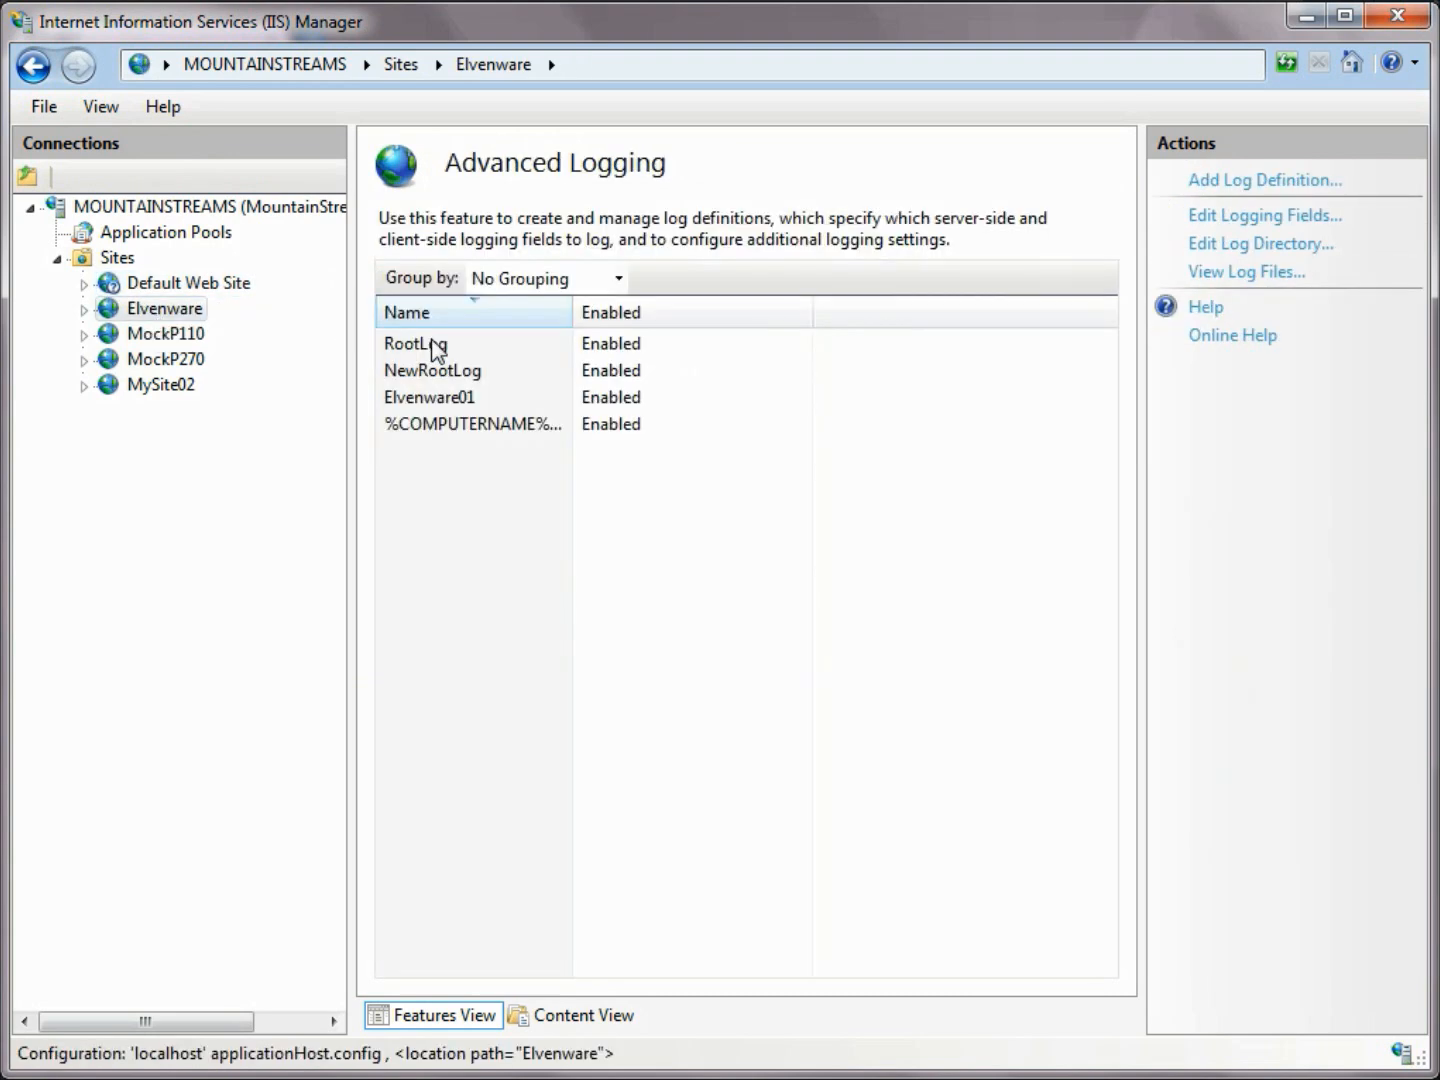
left_click(434, 343)
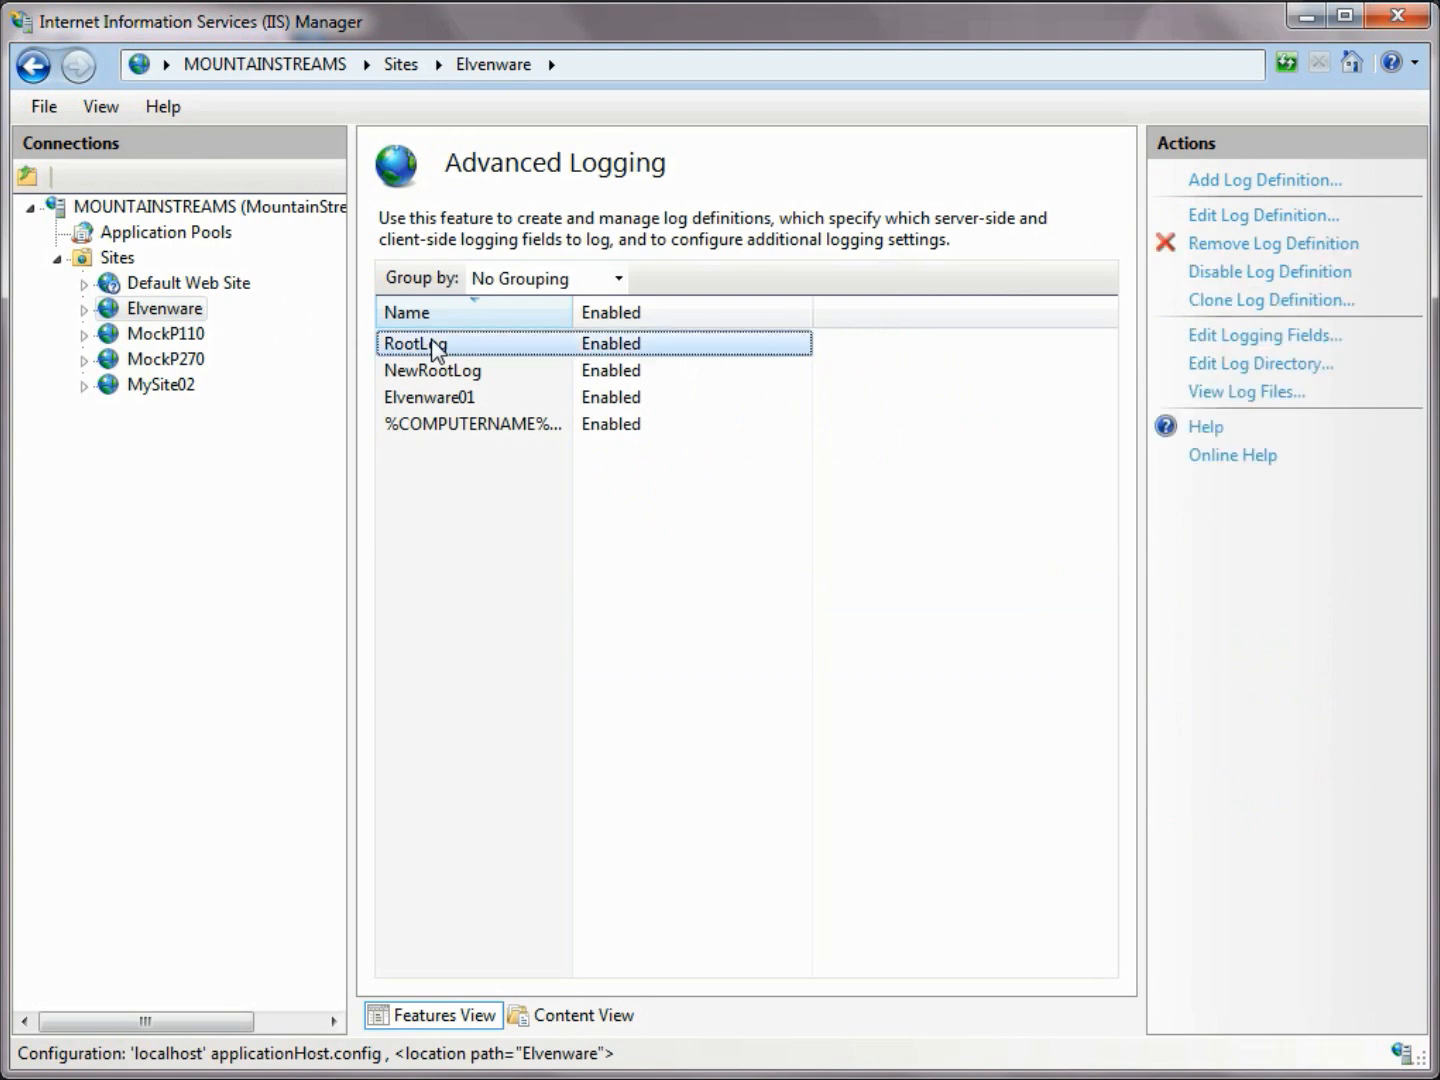
left_click(433, 371)
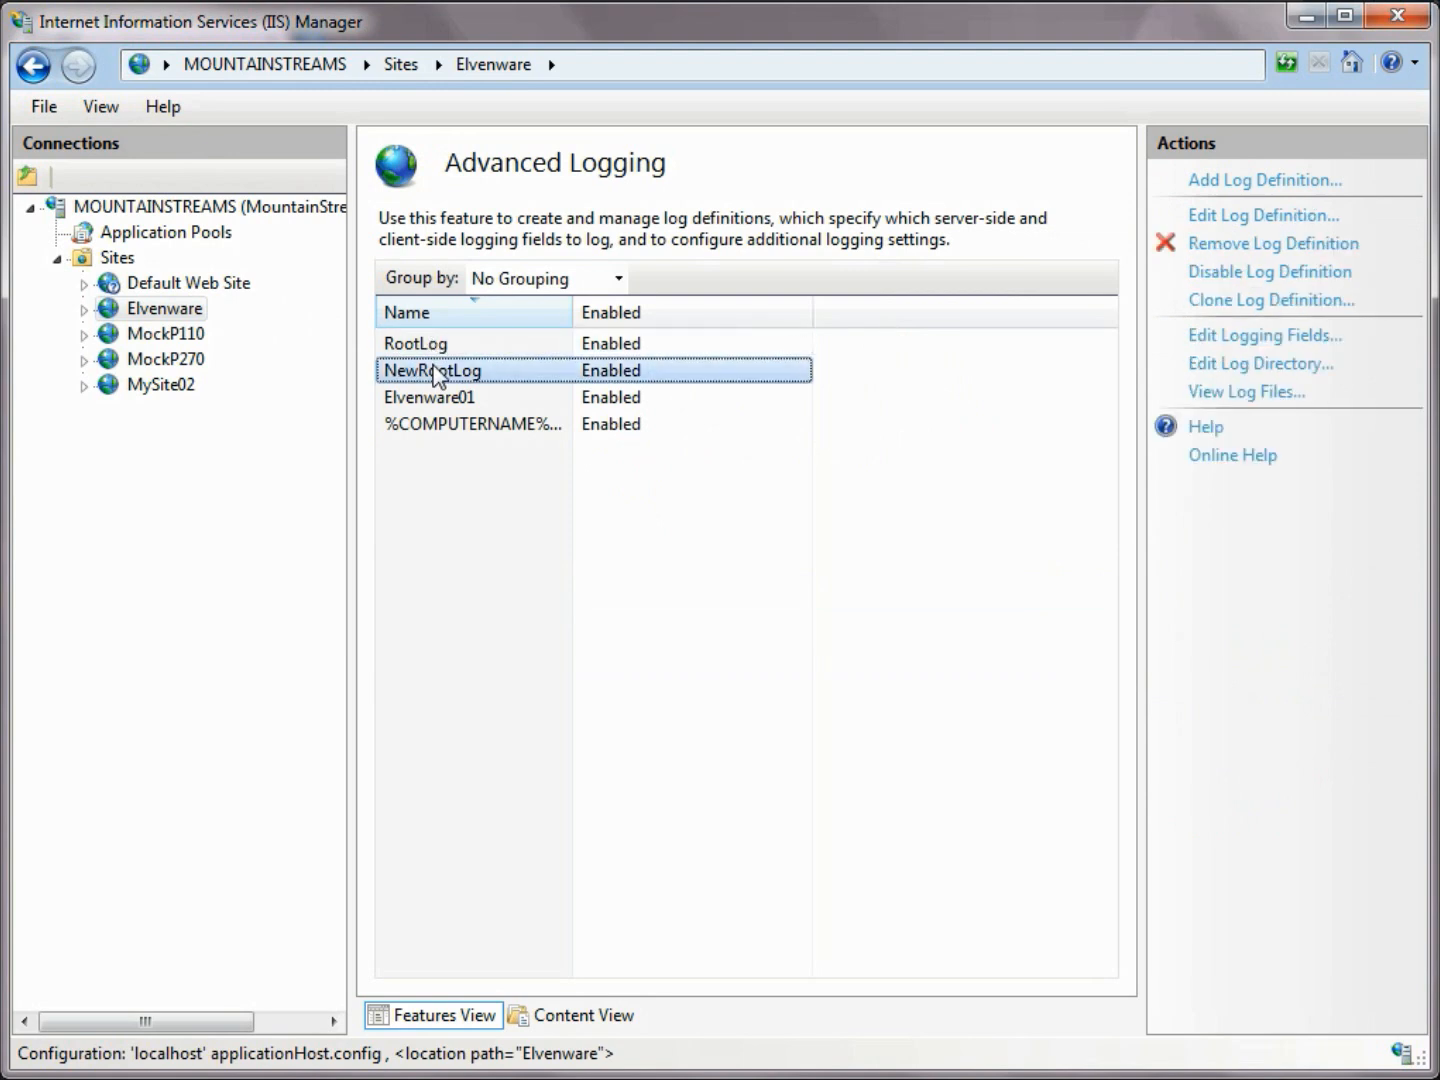
Step: Examine the RootLog and NewRootLog definitions in the MOUNTAINSTREAMS server's Advanced Logging
left_click(231, 208)
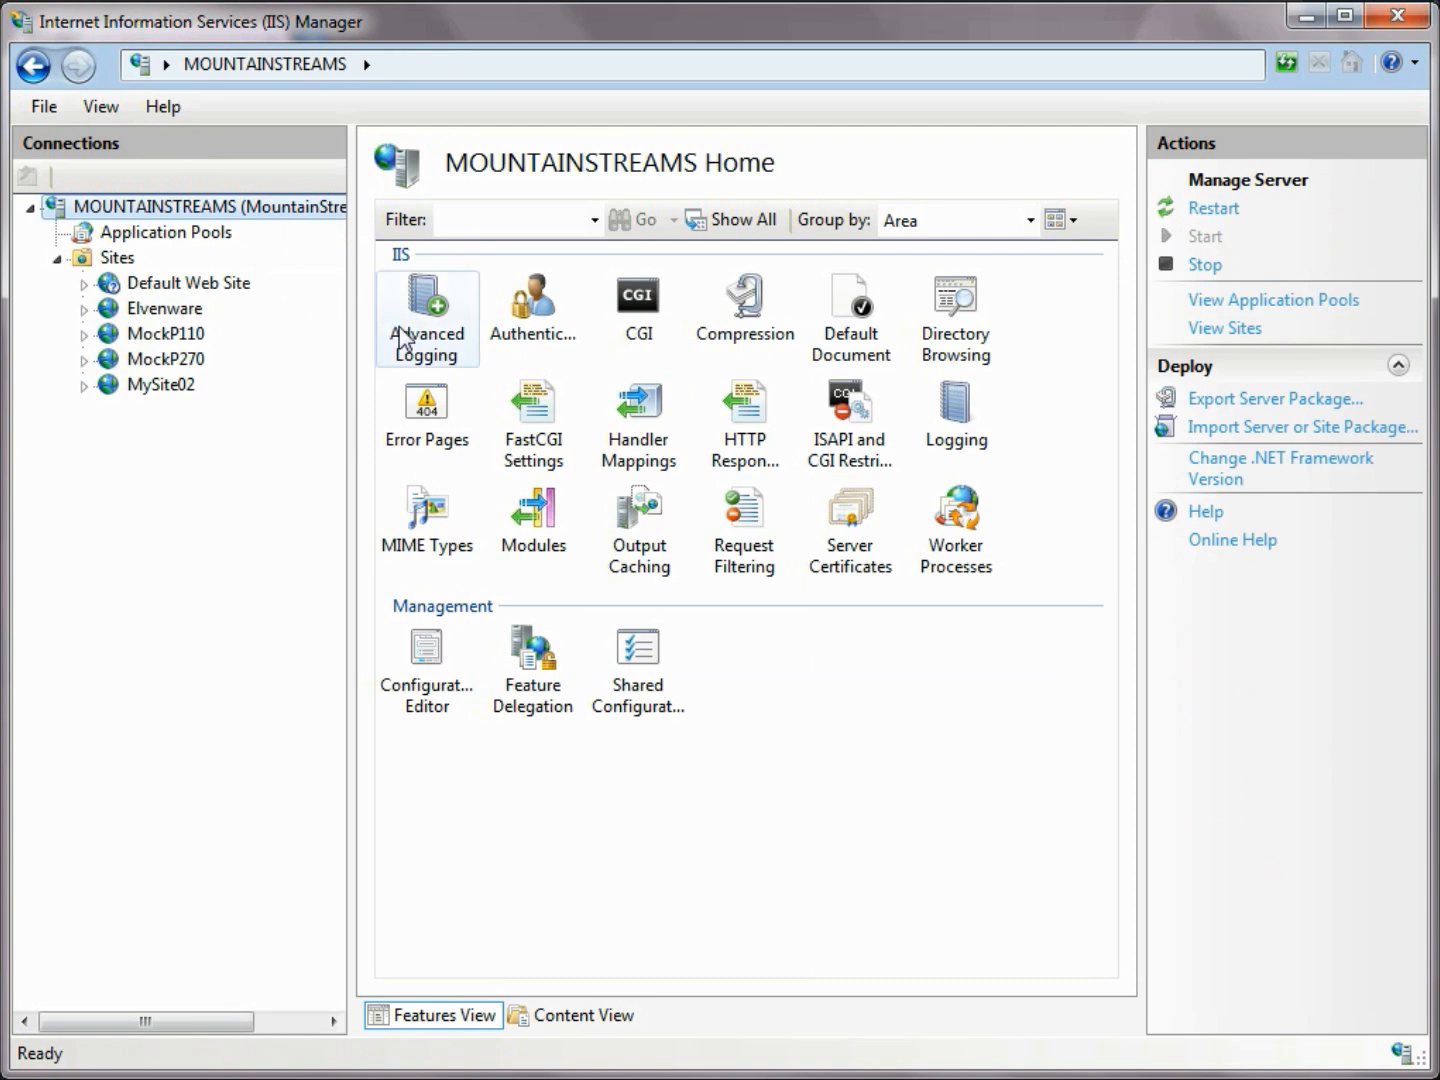
double_click(400, 335)
left_click(413, 352)
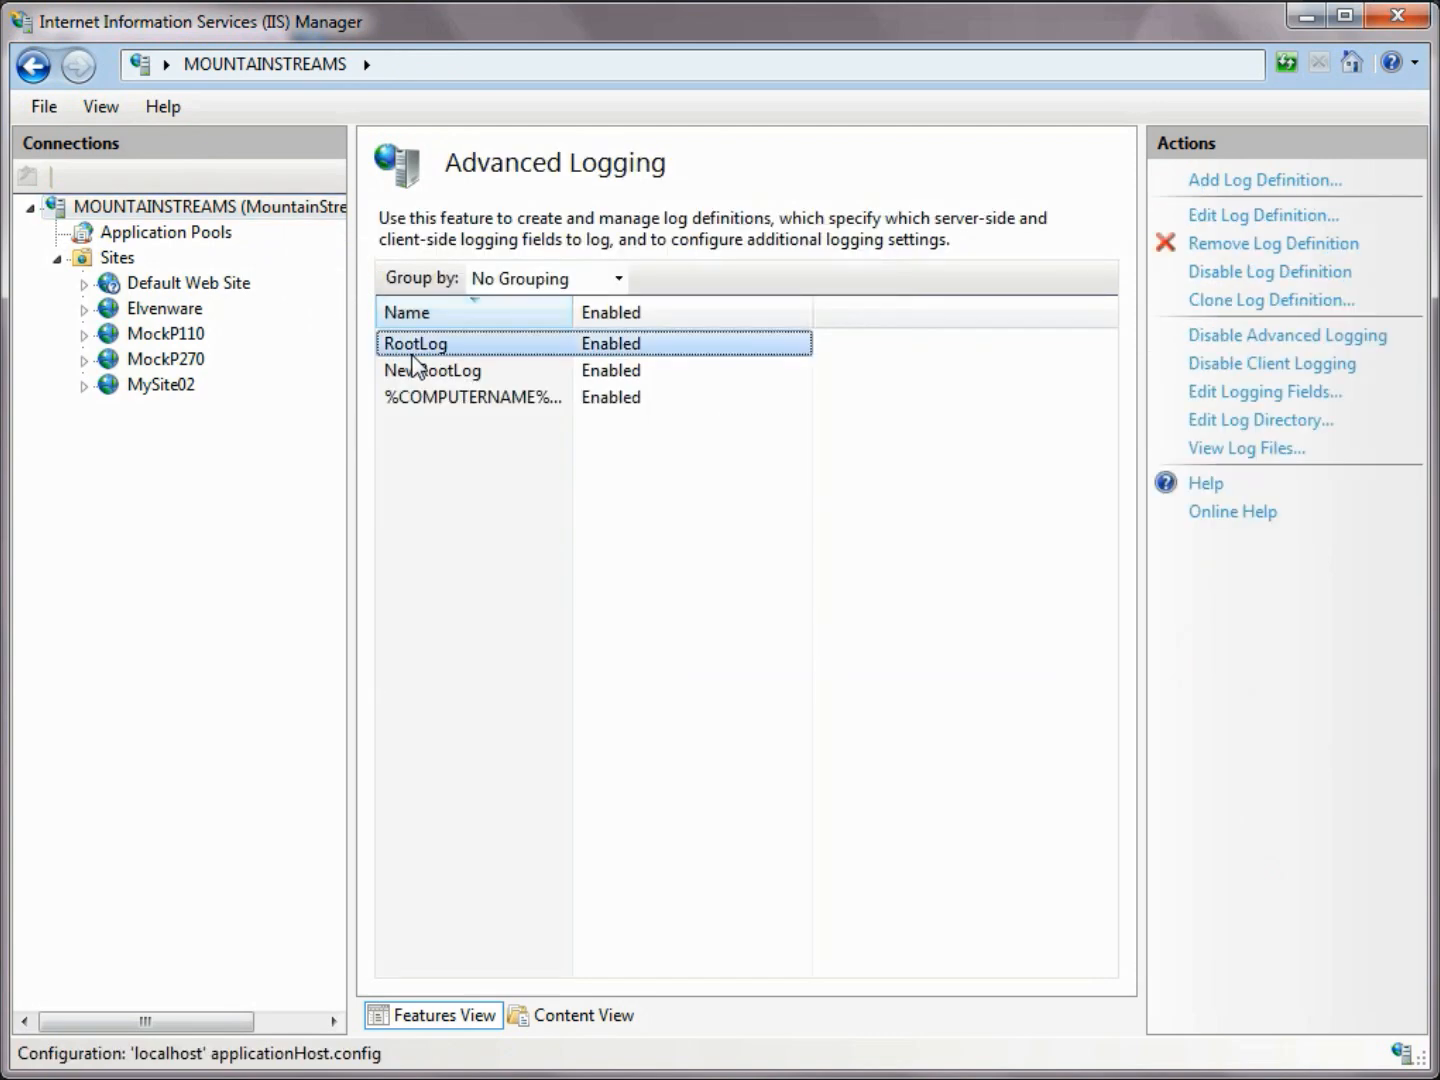
left_click(405, 371)
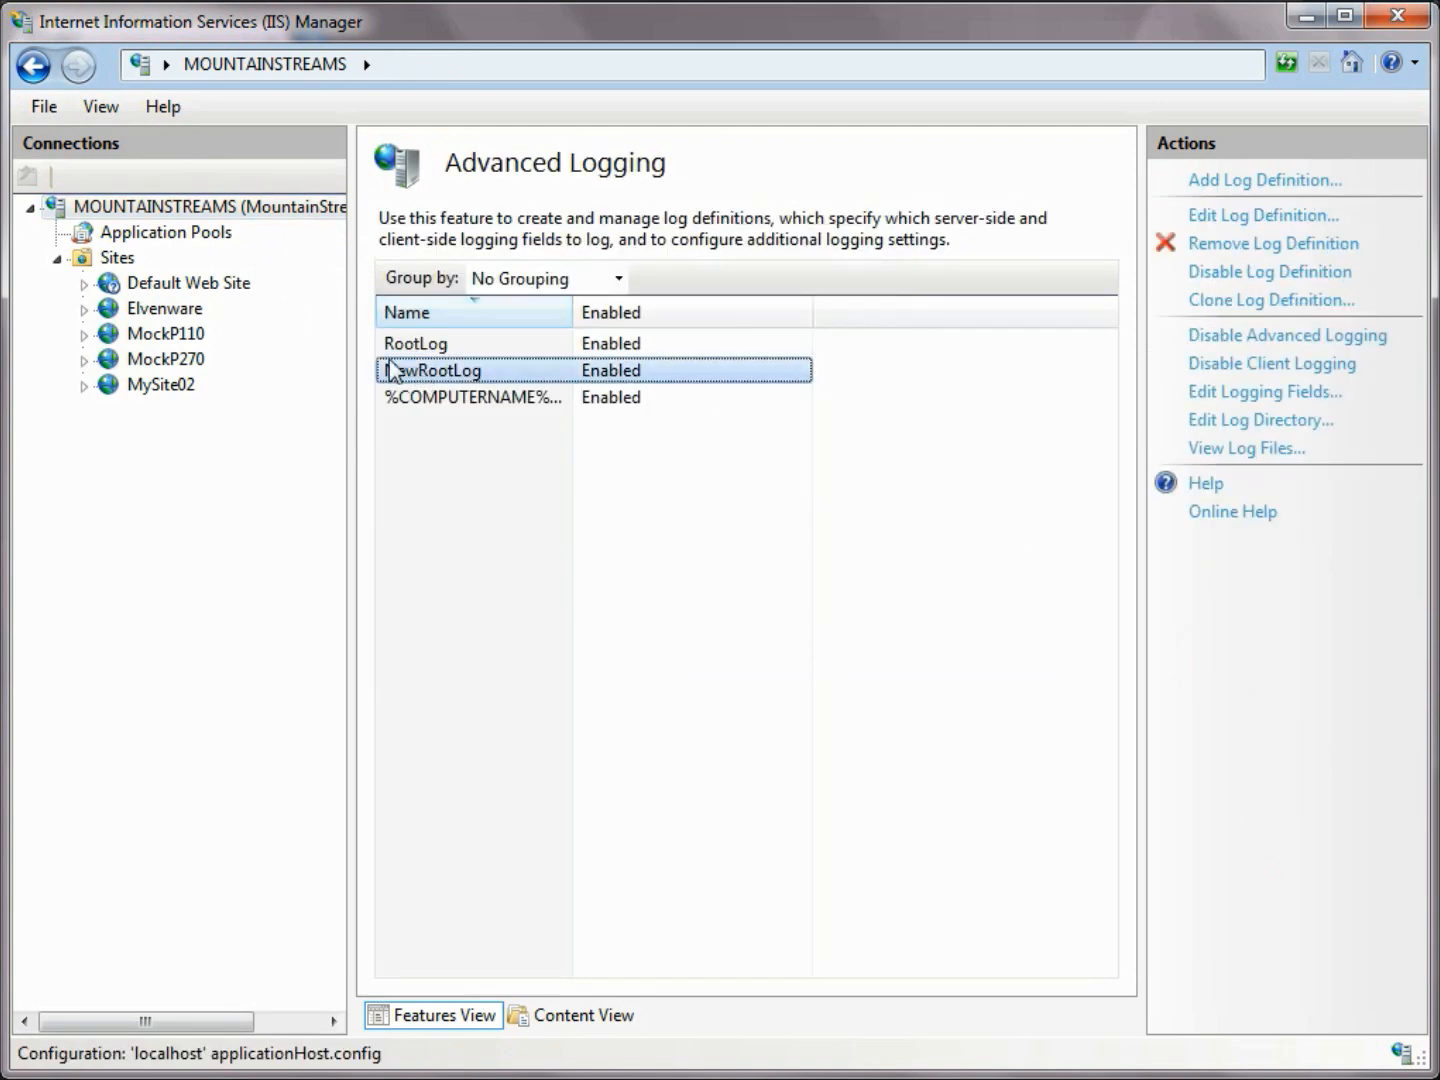
Step: Open the NewRootLog definition for editing from the Elvenware site's Advanced Logging and show its selected fields
left_click(176, 311)
double_click(410, 329)
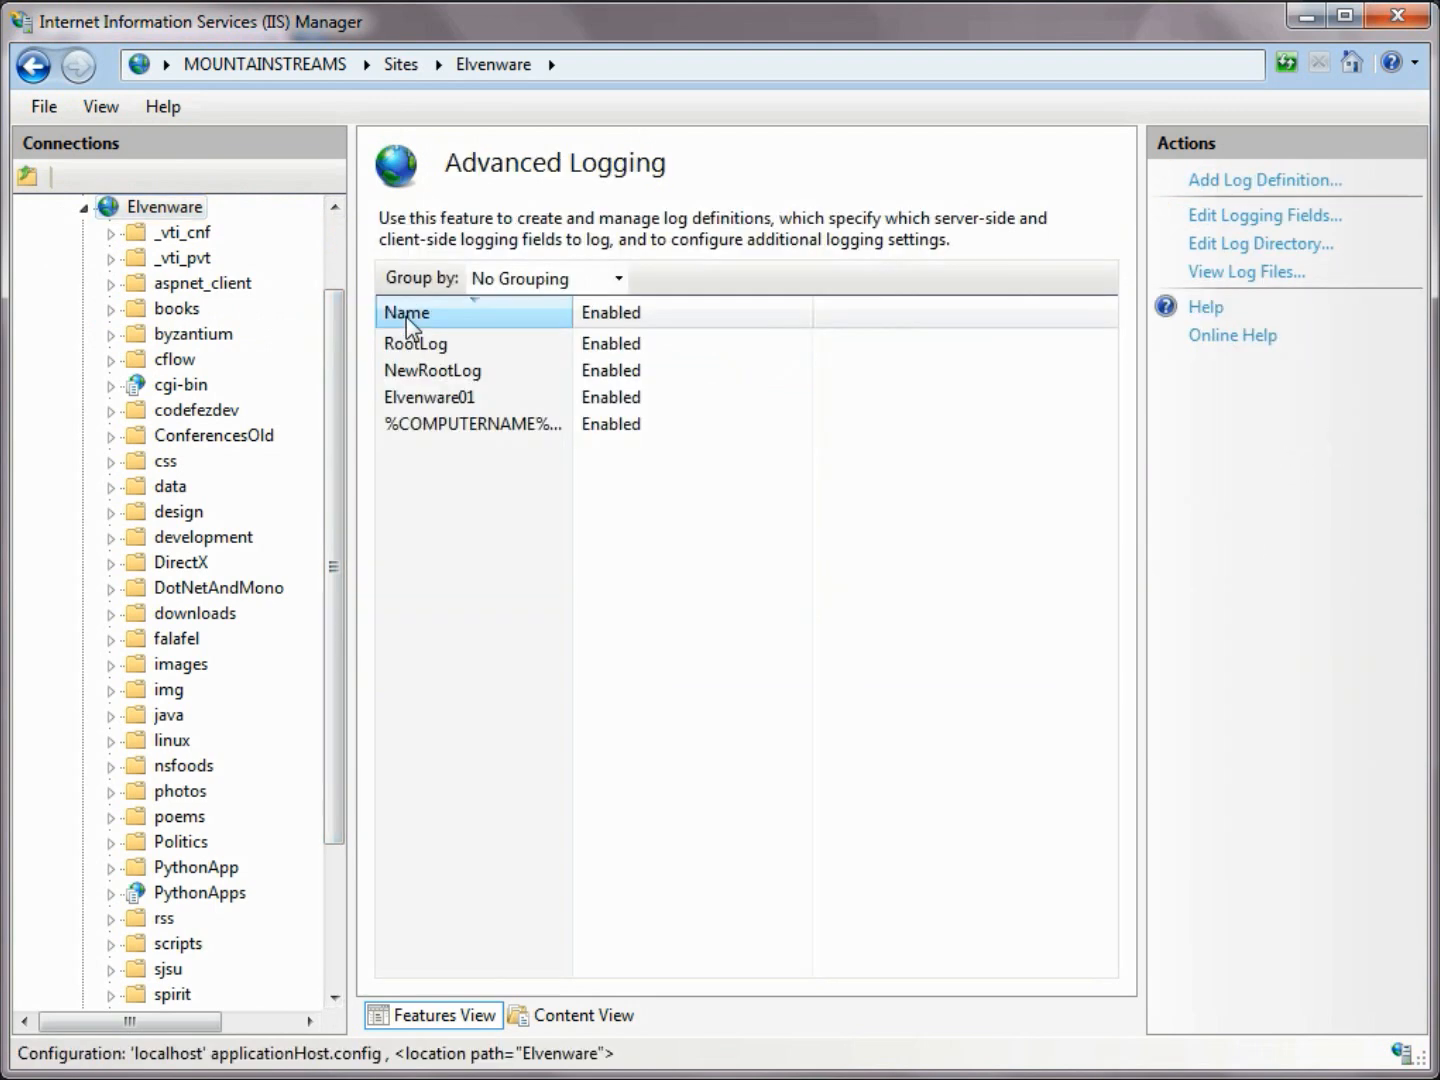
left_click(420, 373)
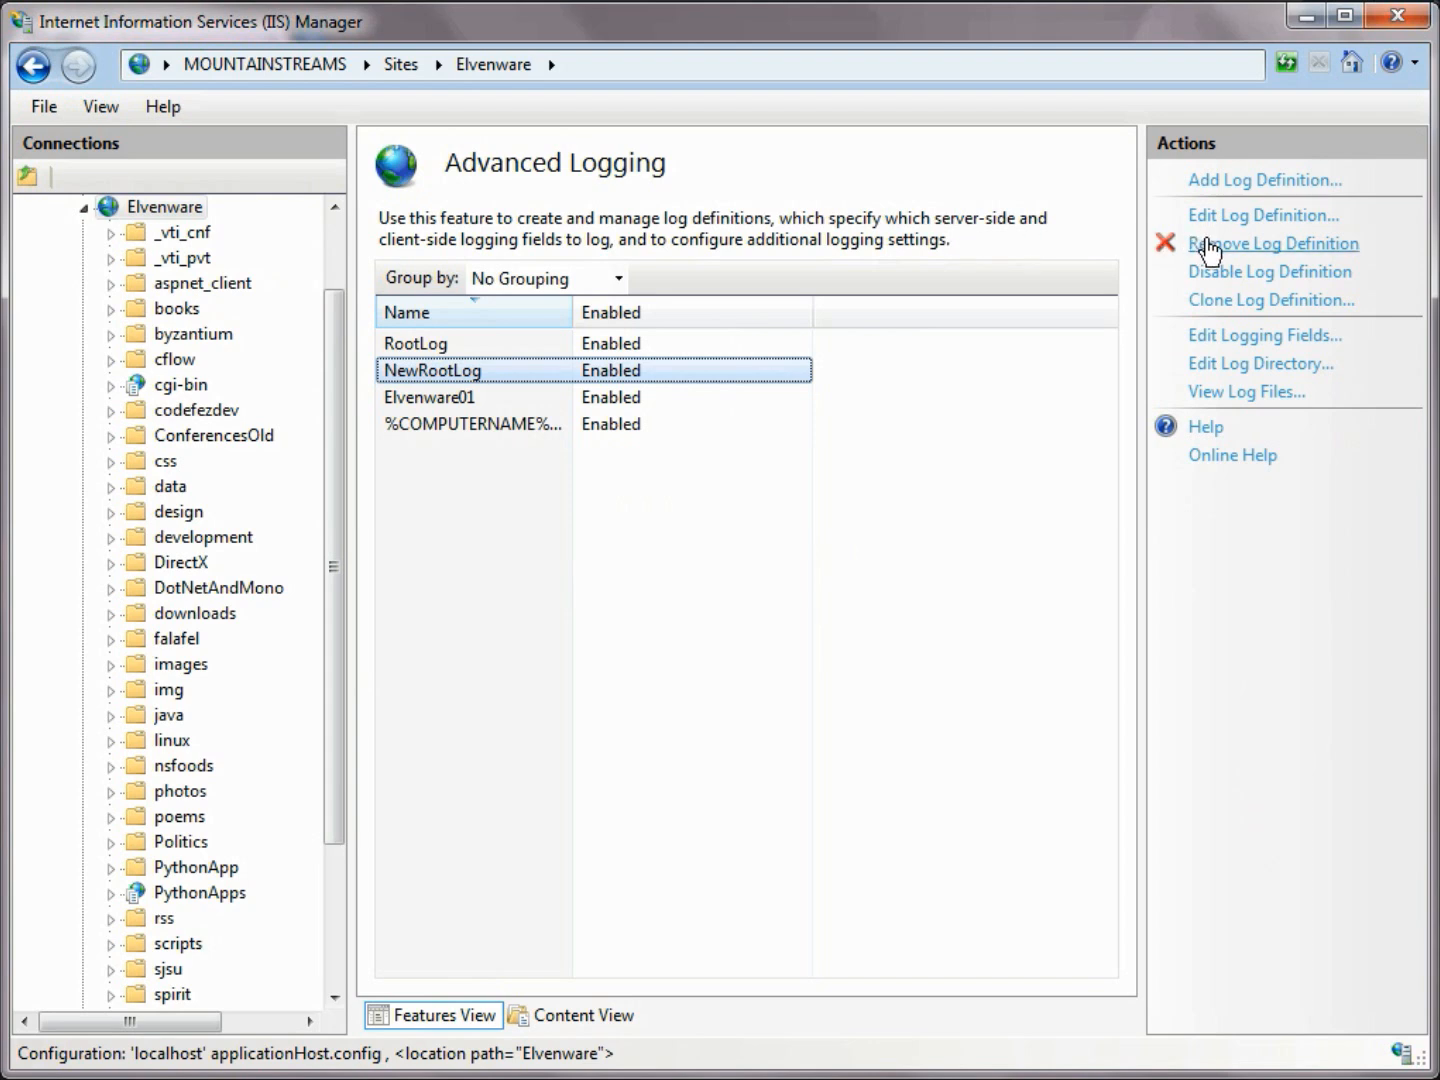
left_click(1228, 216)
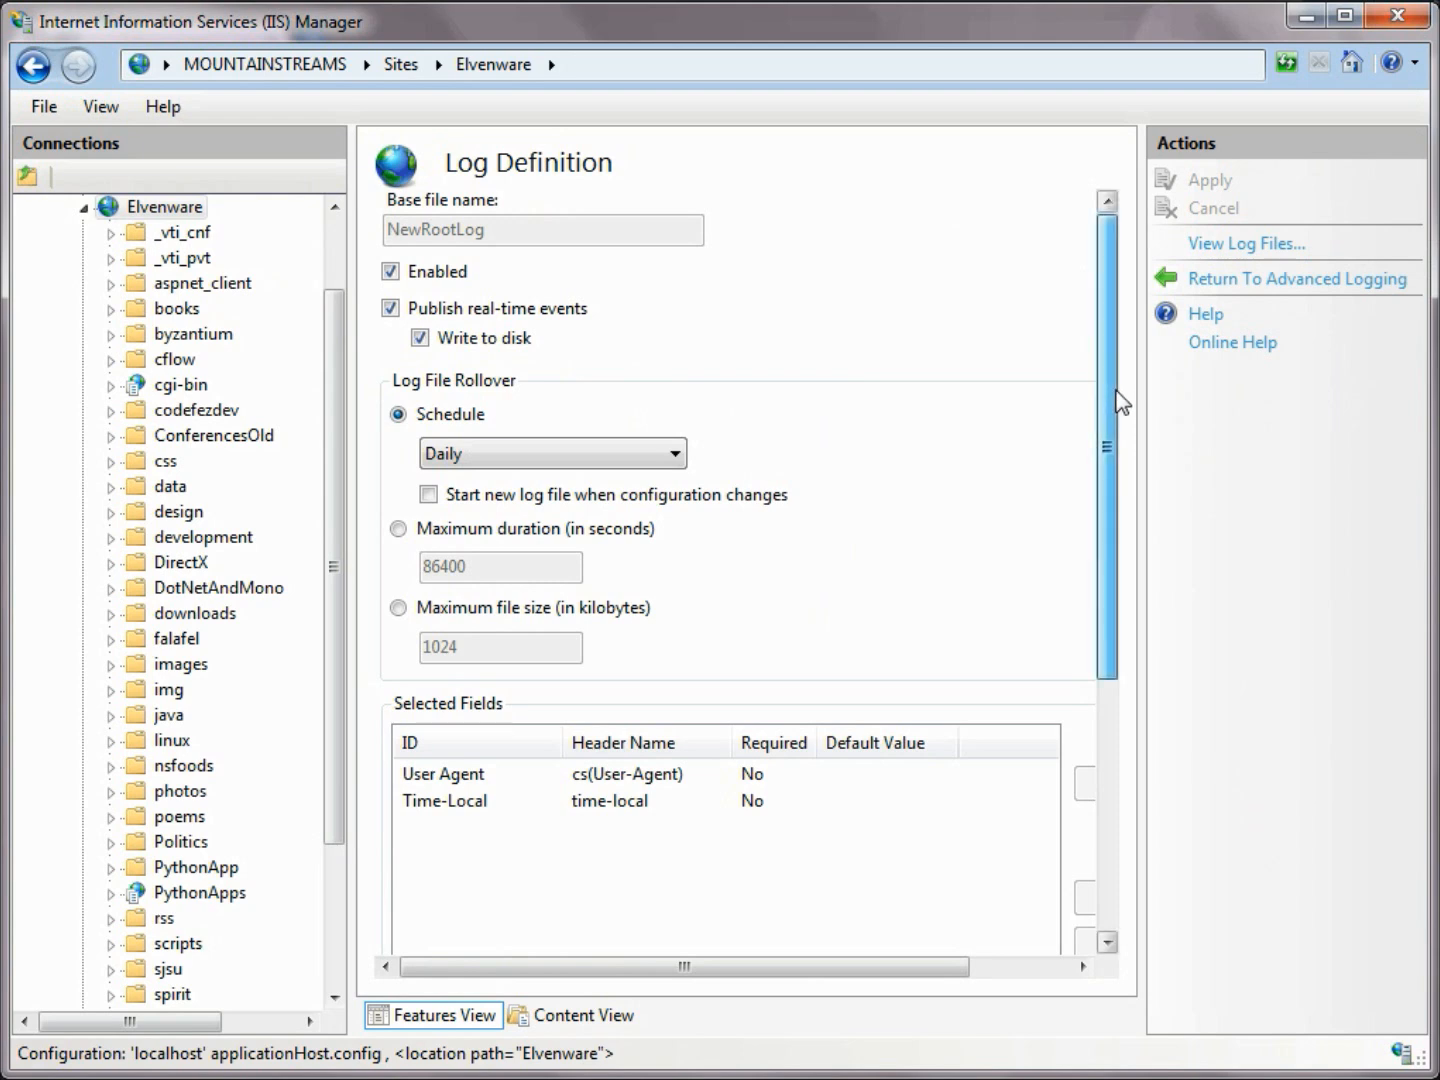
left_click_drag(1120, 402, 1131, 571)
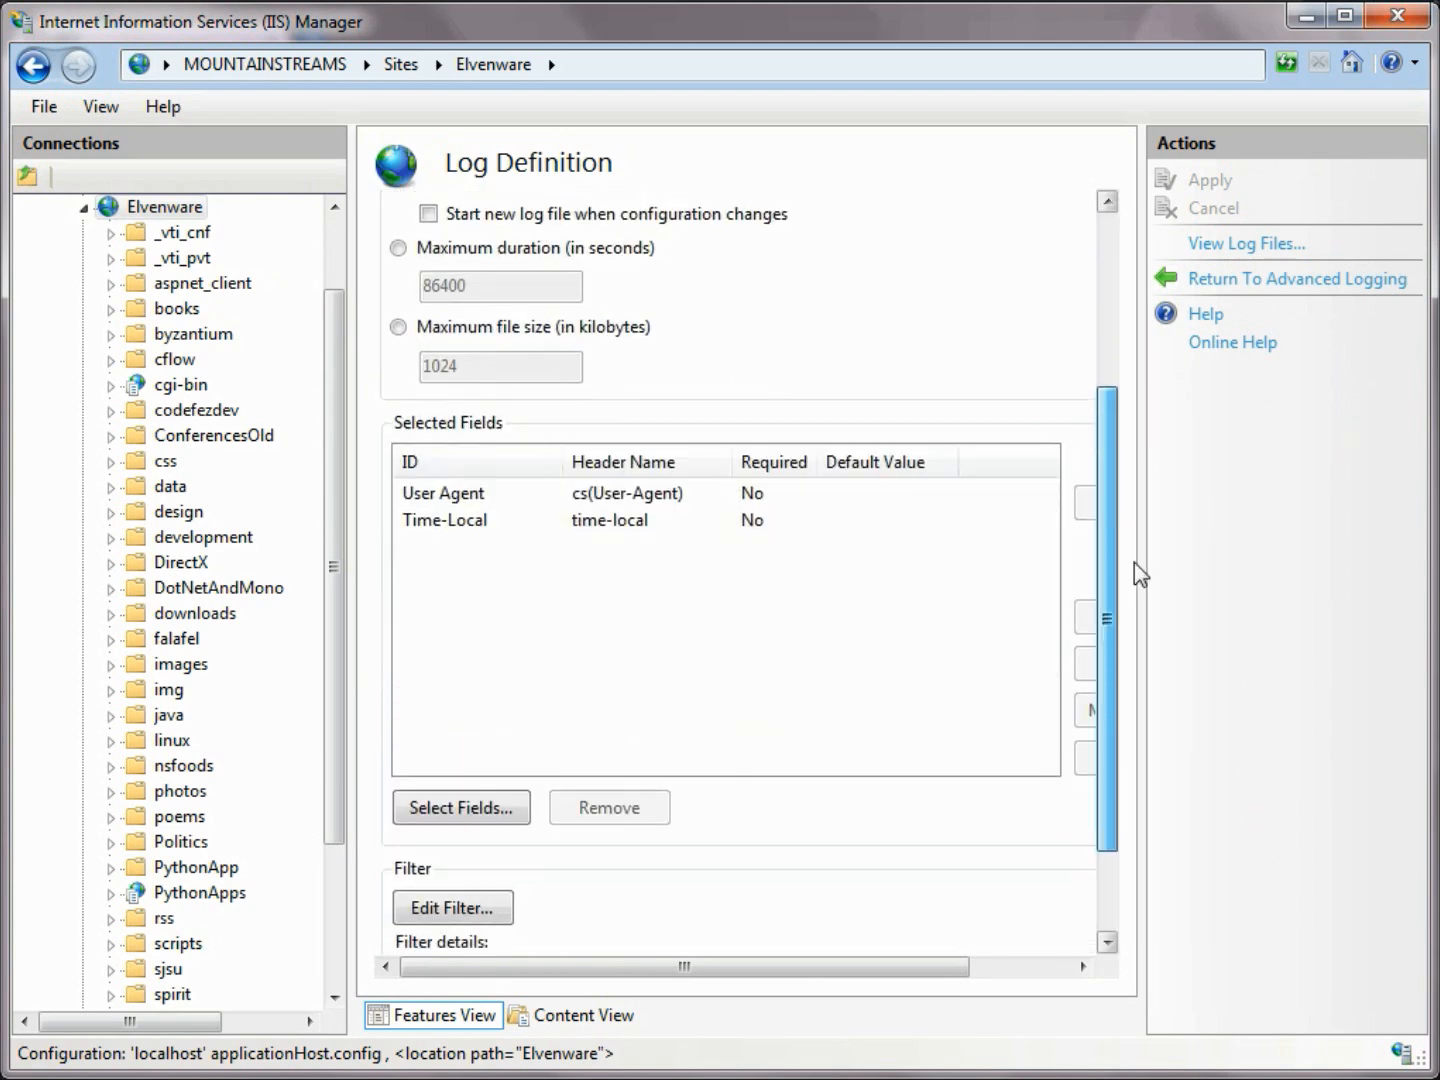
Step: Try to make Time-Local the first selected field of NewRootLog at the Elvenware site level and apply the change
left_click(409, 521)
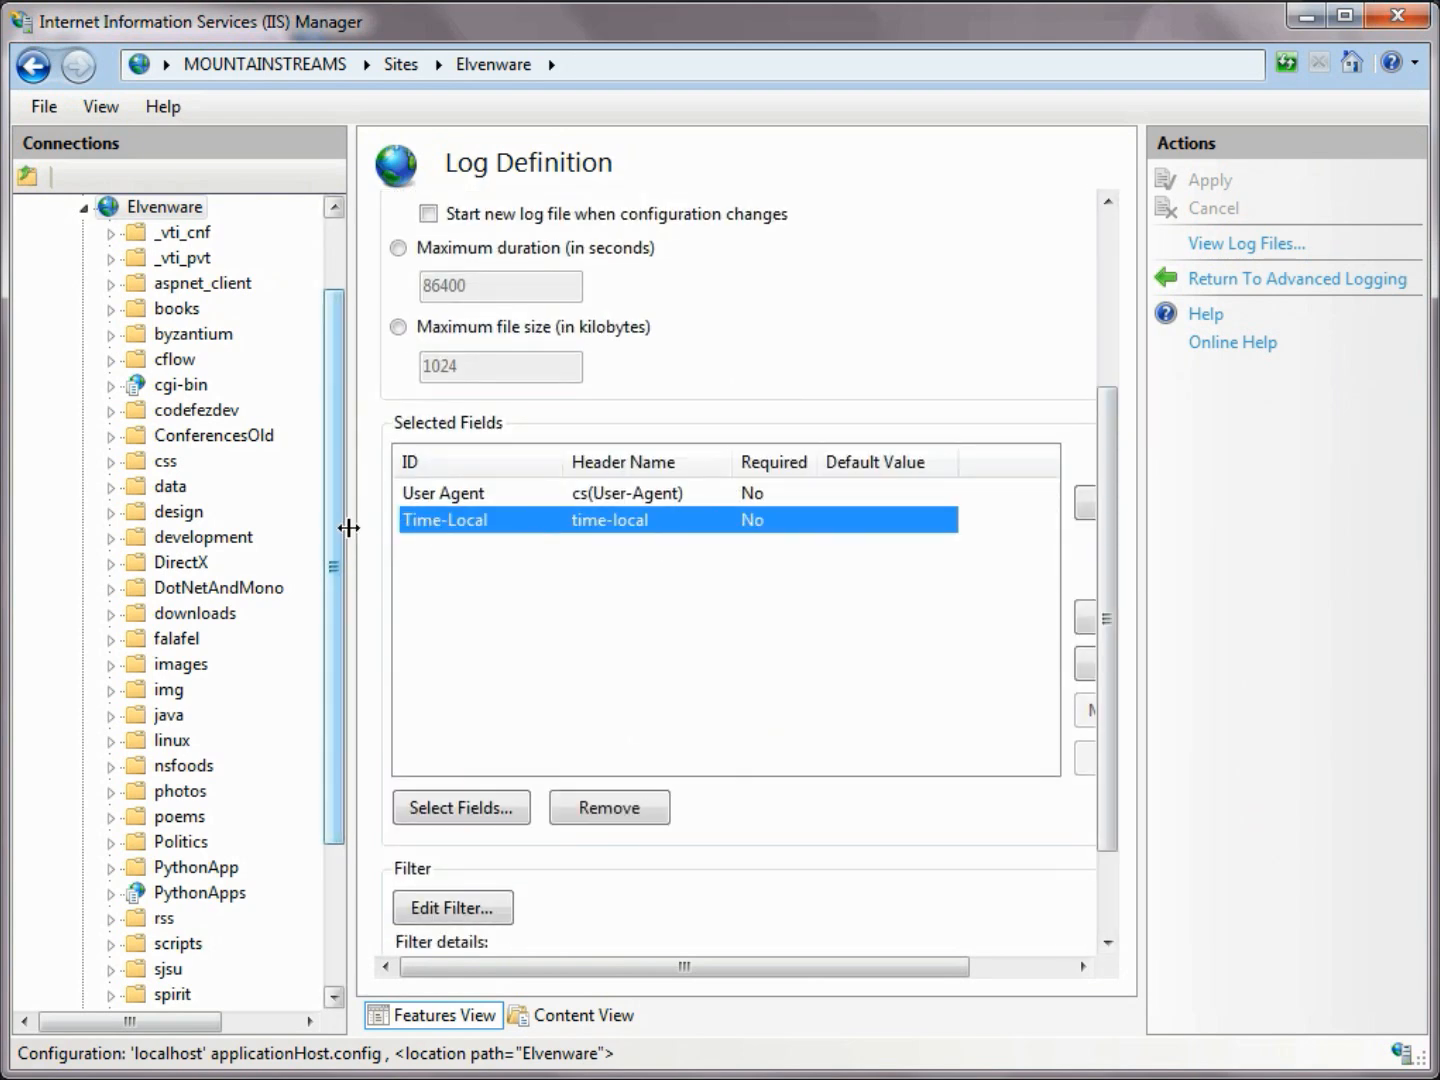
left_click_drag(352, 538, 211, 500)
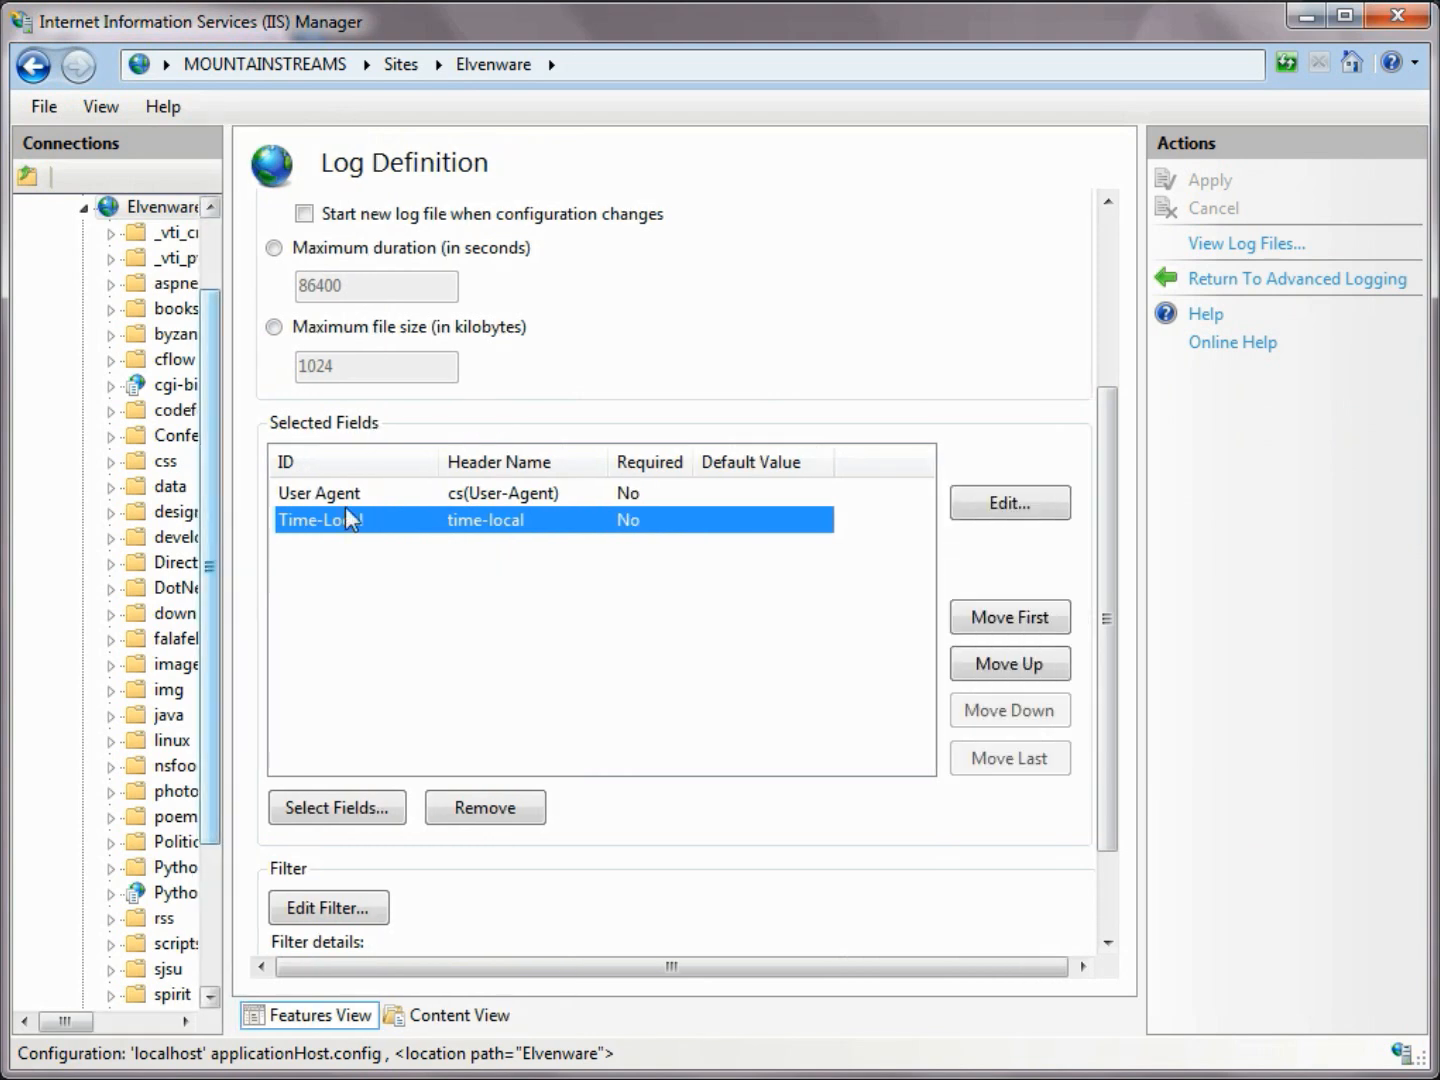
left_click(997, 623)
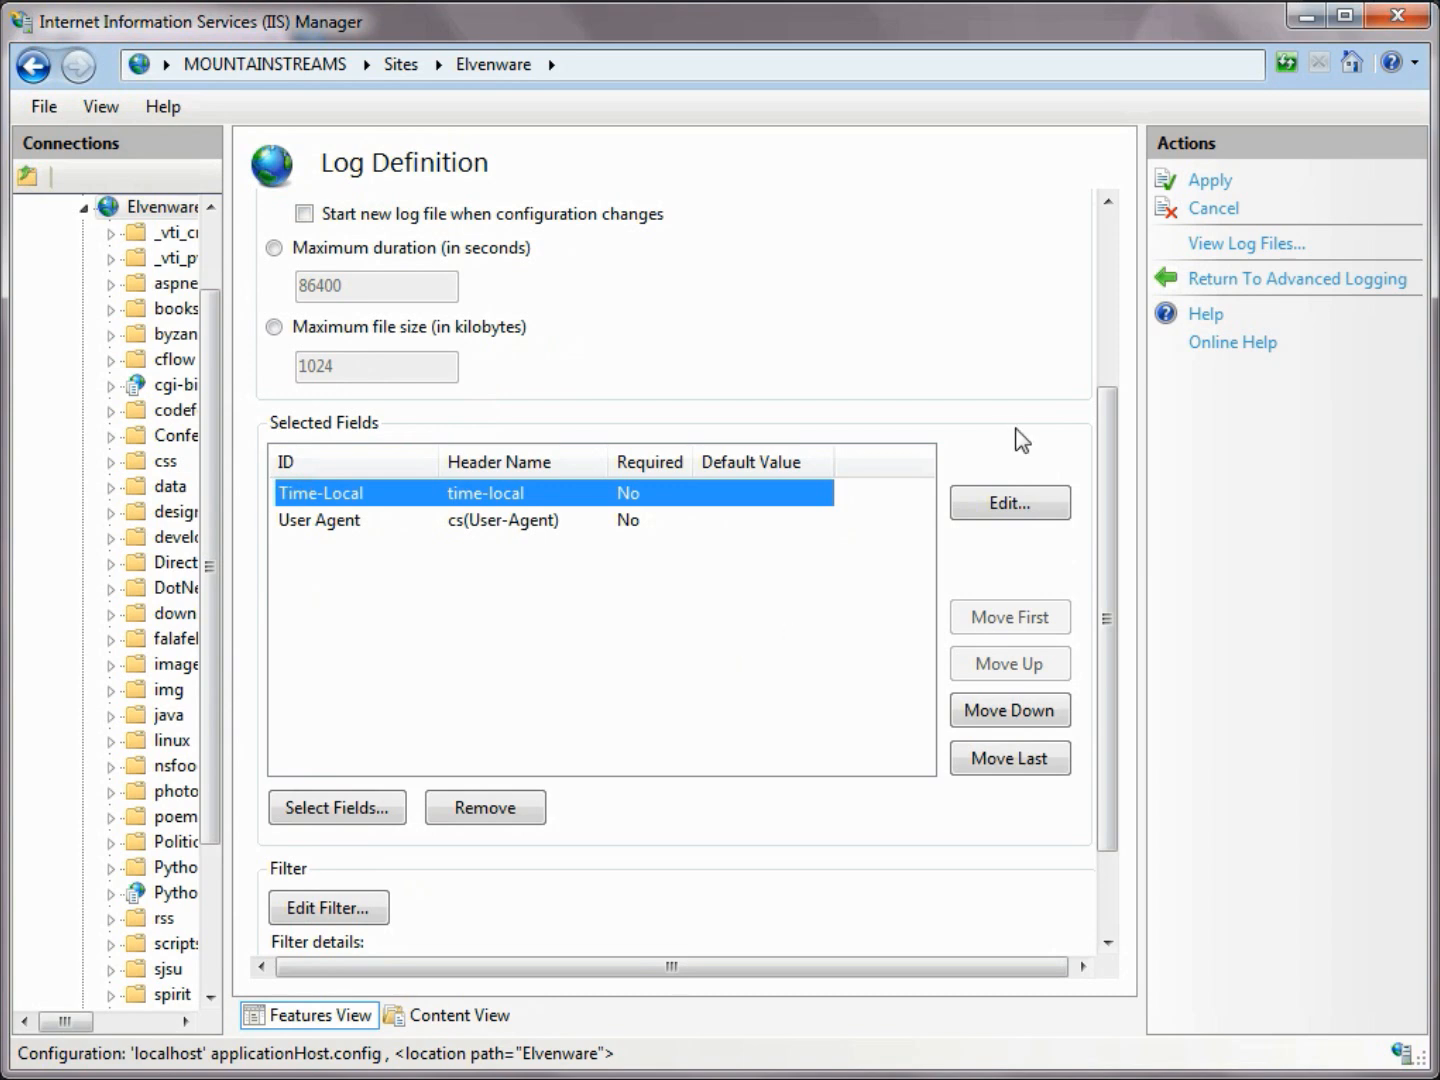
left_click(1200, 192)
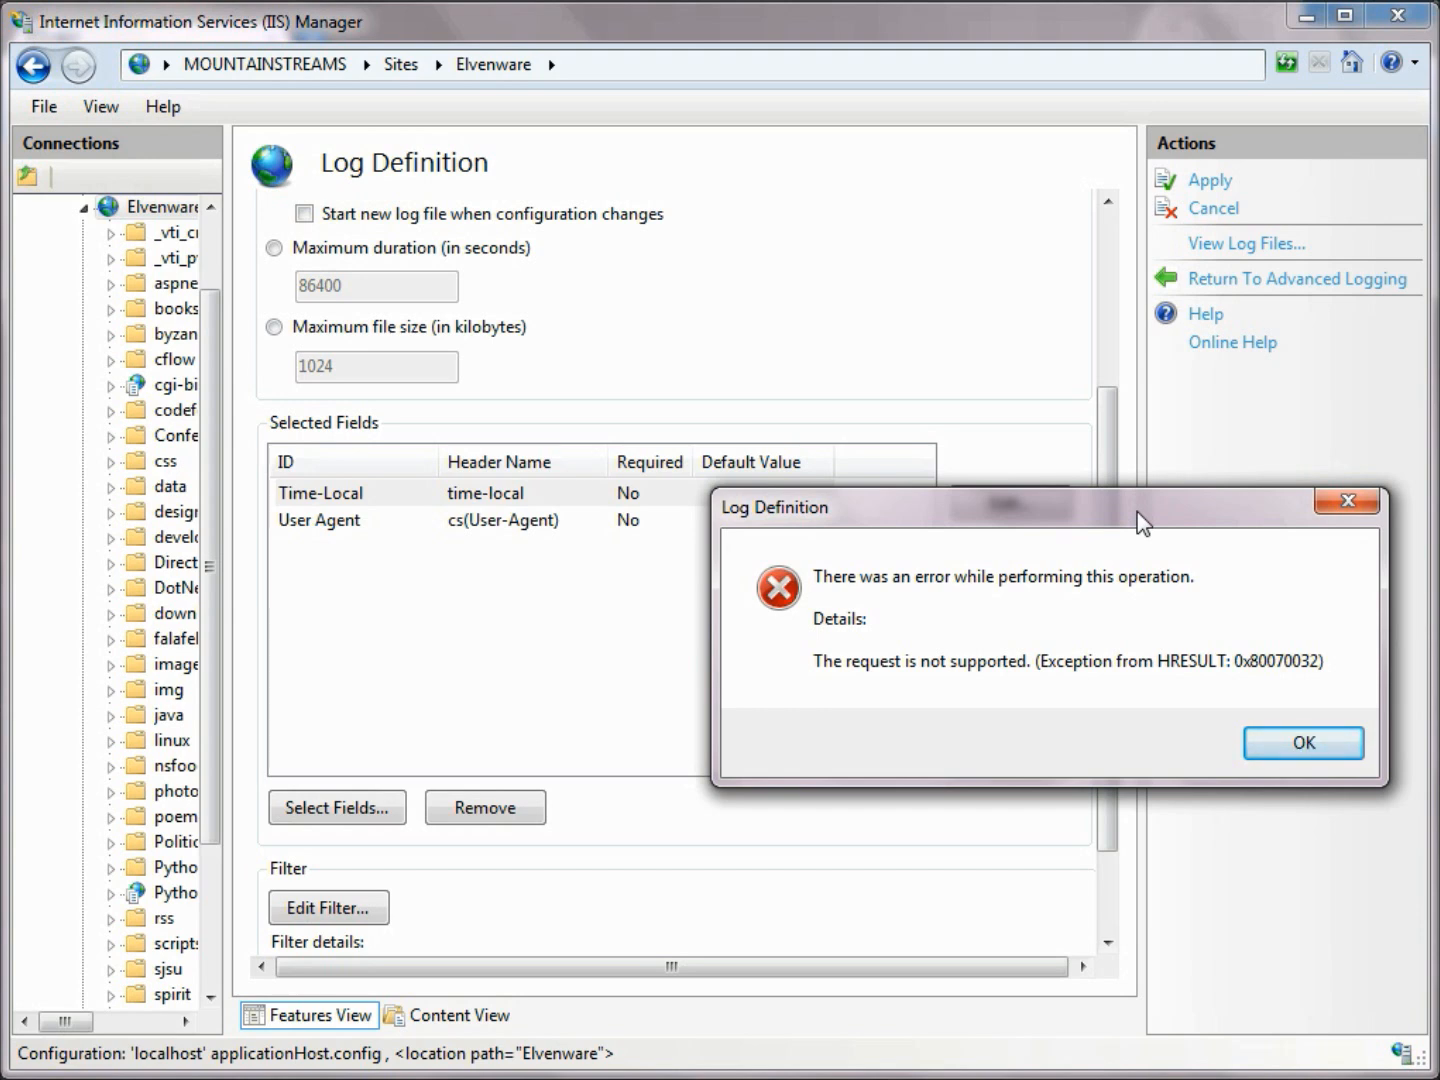
left_click(1288, 751)
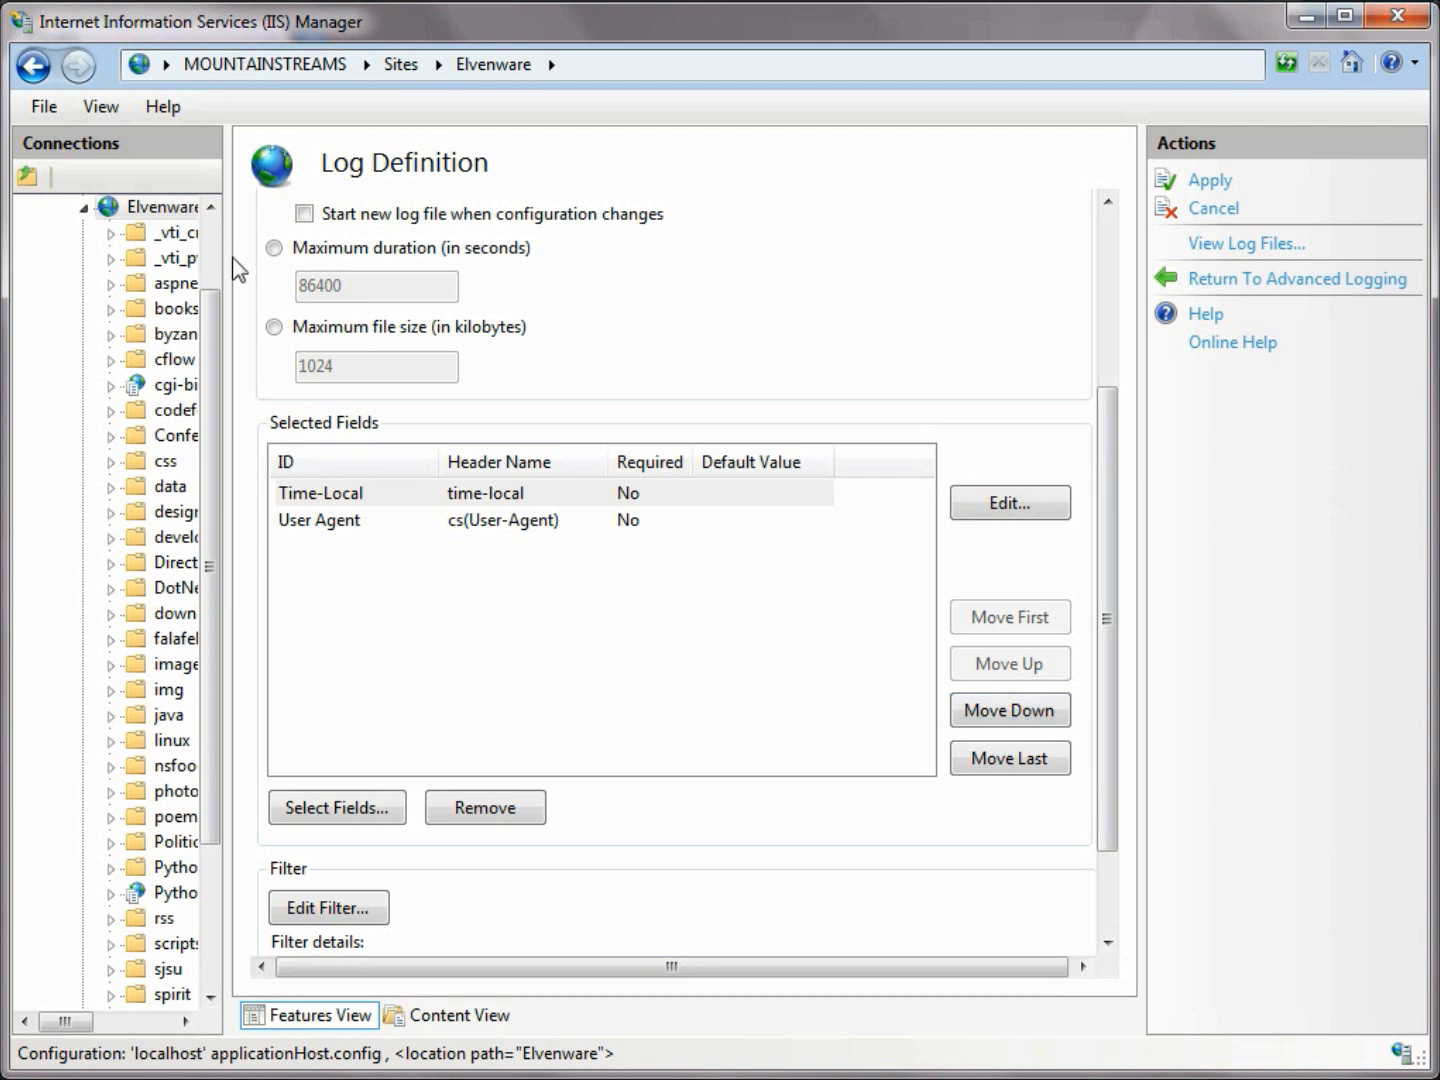
Step: Discard the unsaved site-level changes and open the NewRootLog definition from the MOUNTAINSTREAMS server's Advanced Logging
mouse_move(230, 265)
left_mouse_down()
mouse_move(331, 301)
mouse_move(331, 174)
left_mouse_up()
left_click(232, 211)
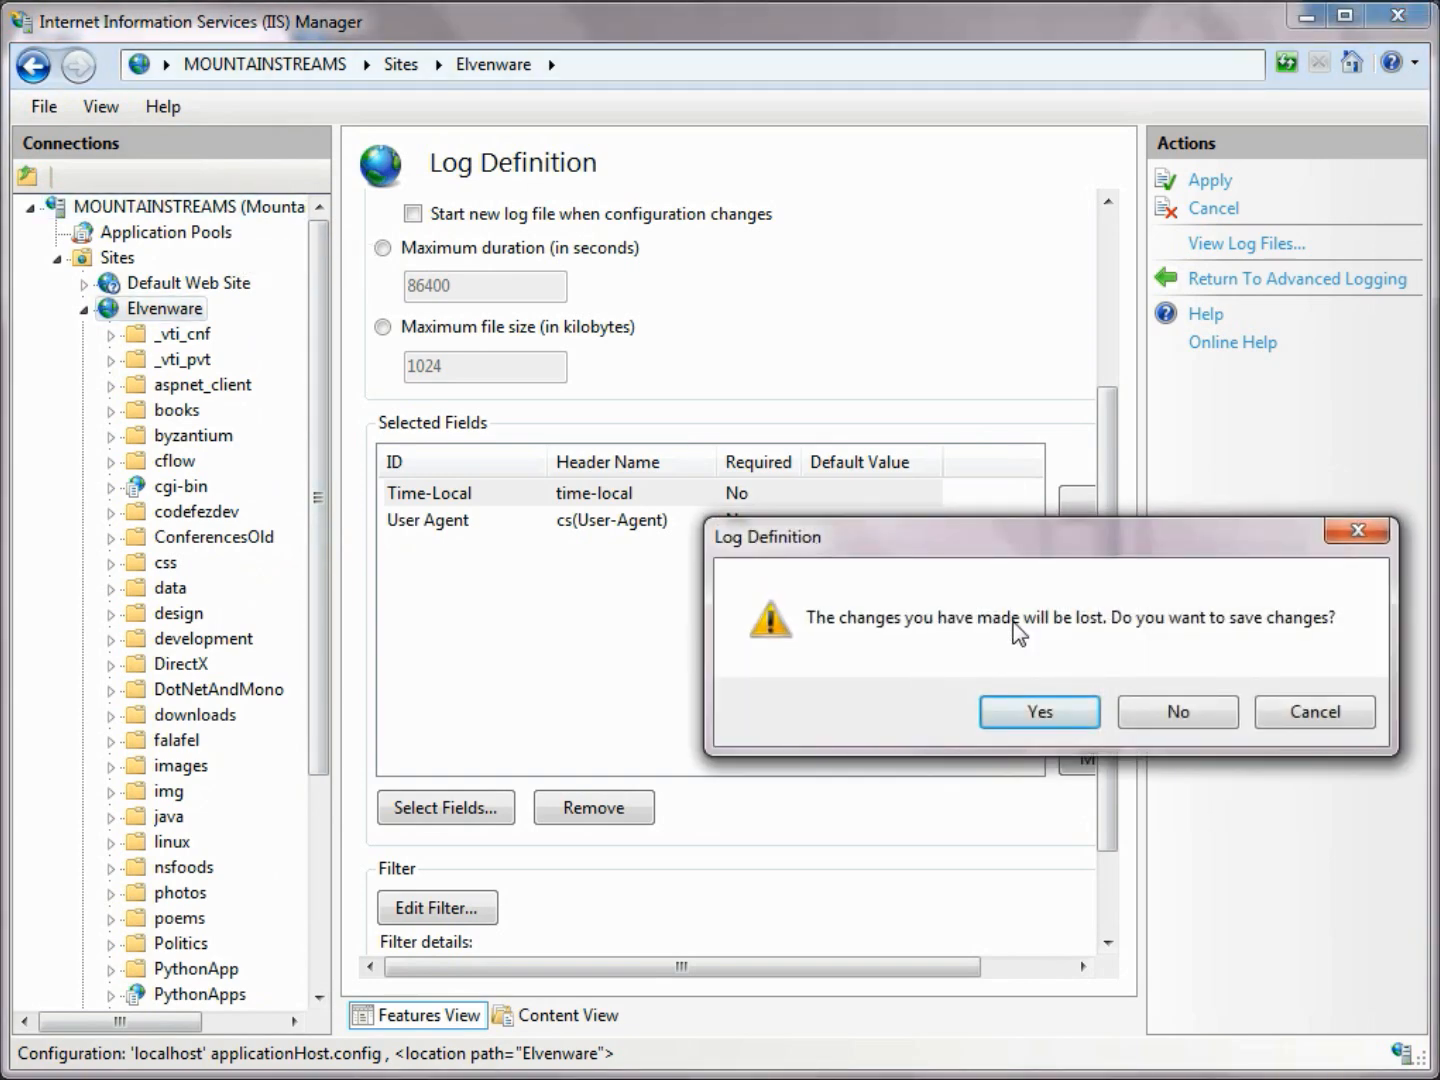
left_click(1172, 705)
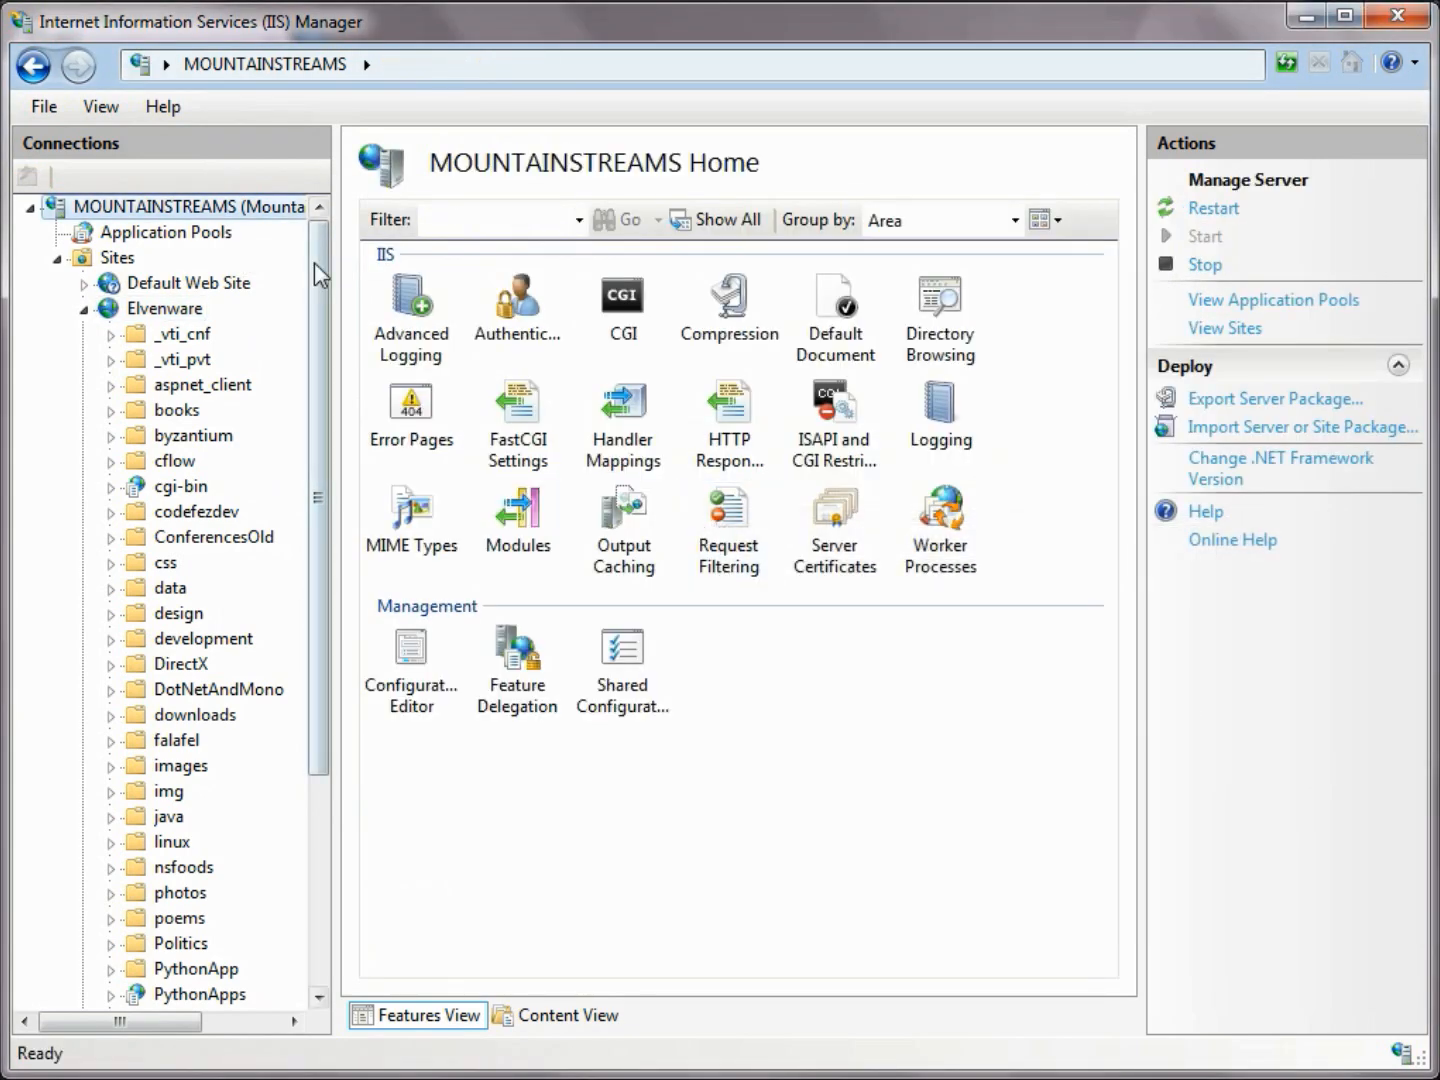
double_click(431, 296)
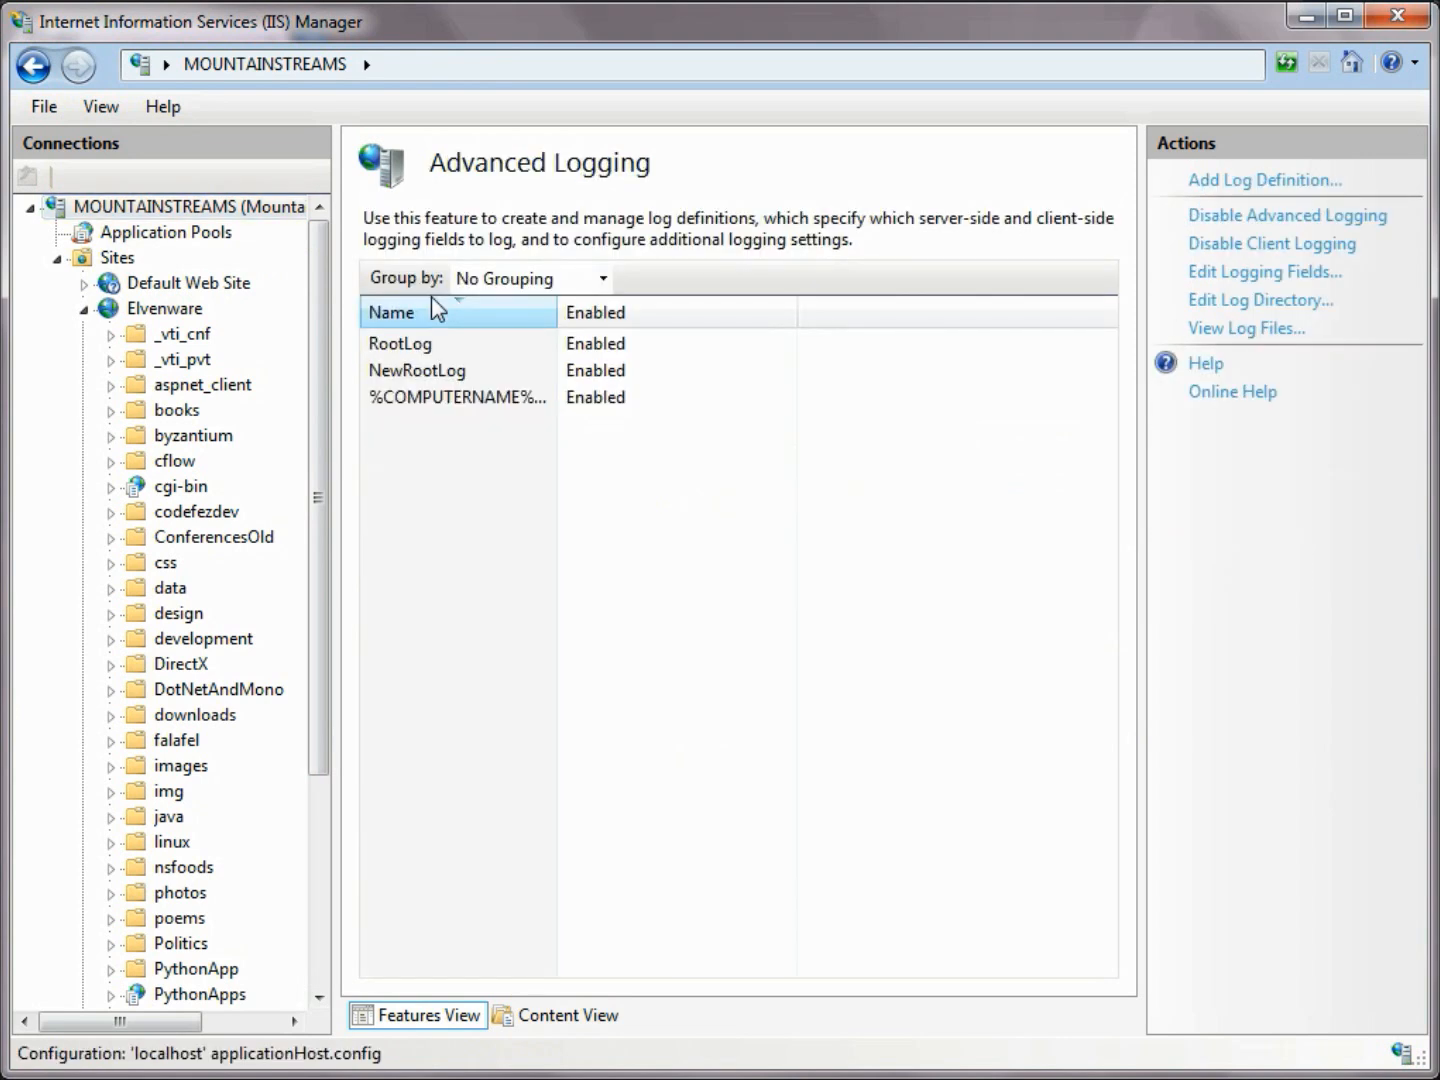
left_click(437, 372)
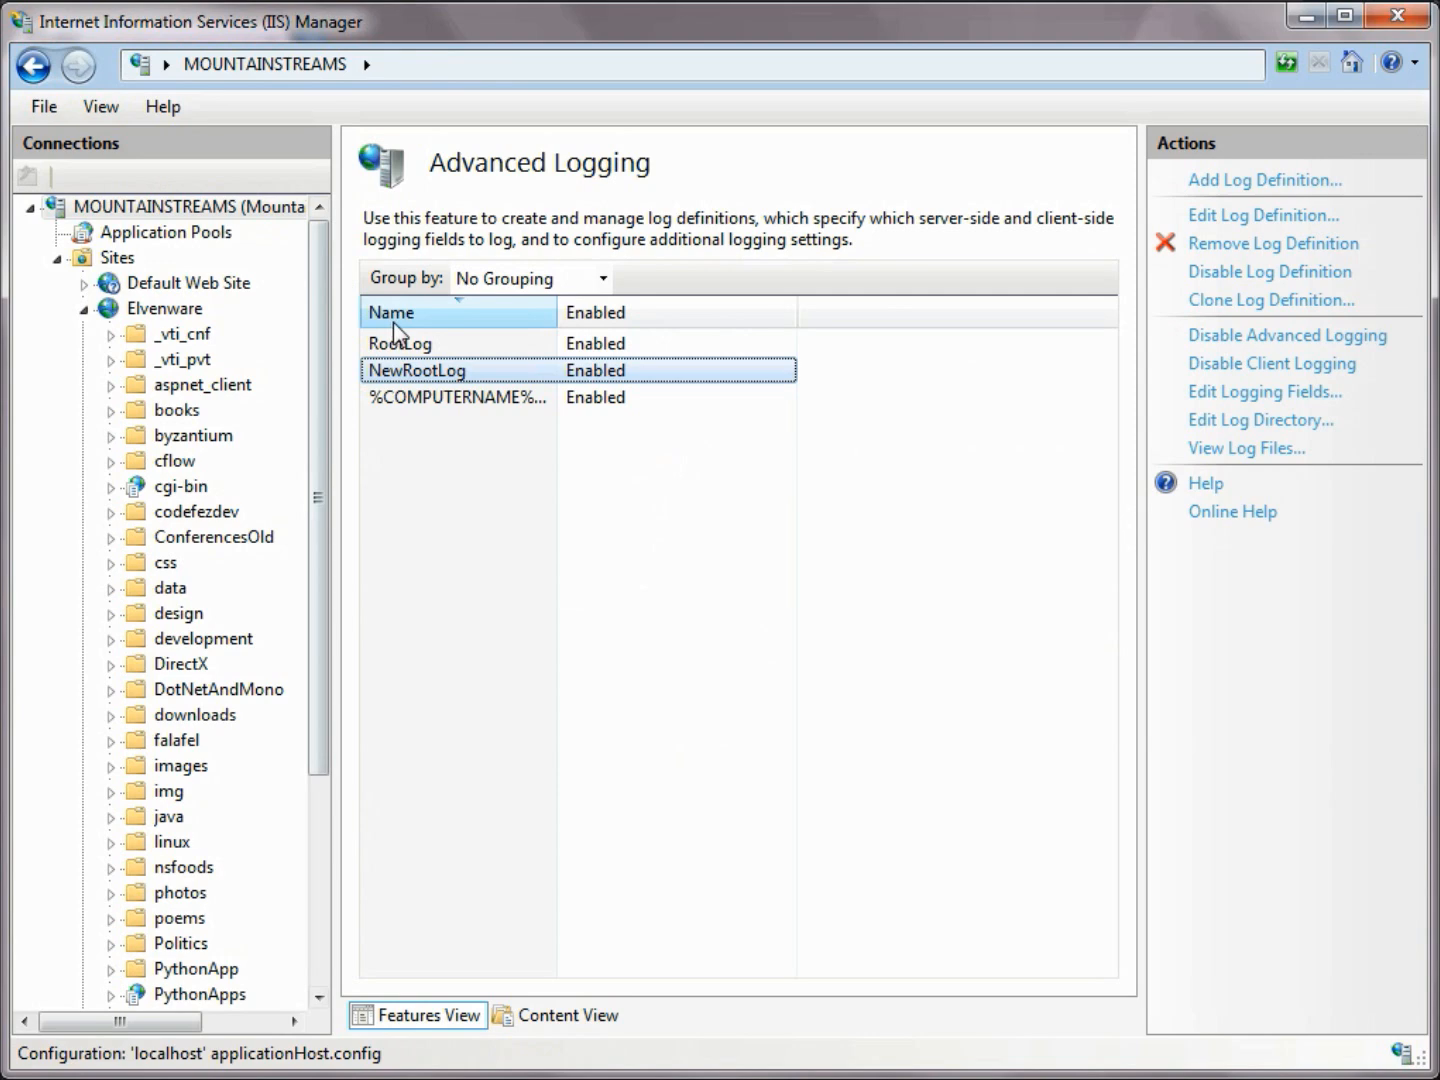
double_click(410, 373)
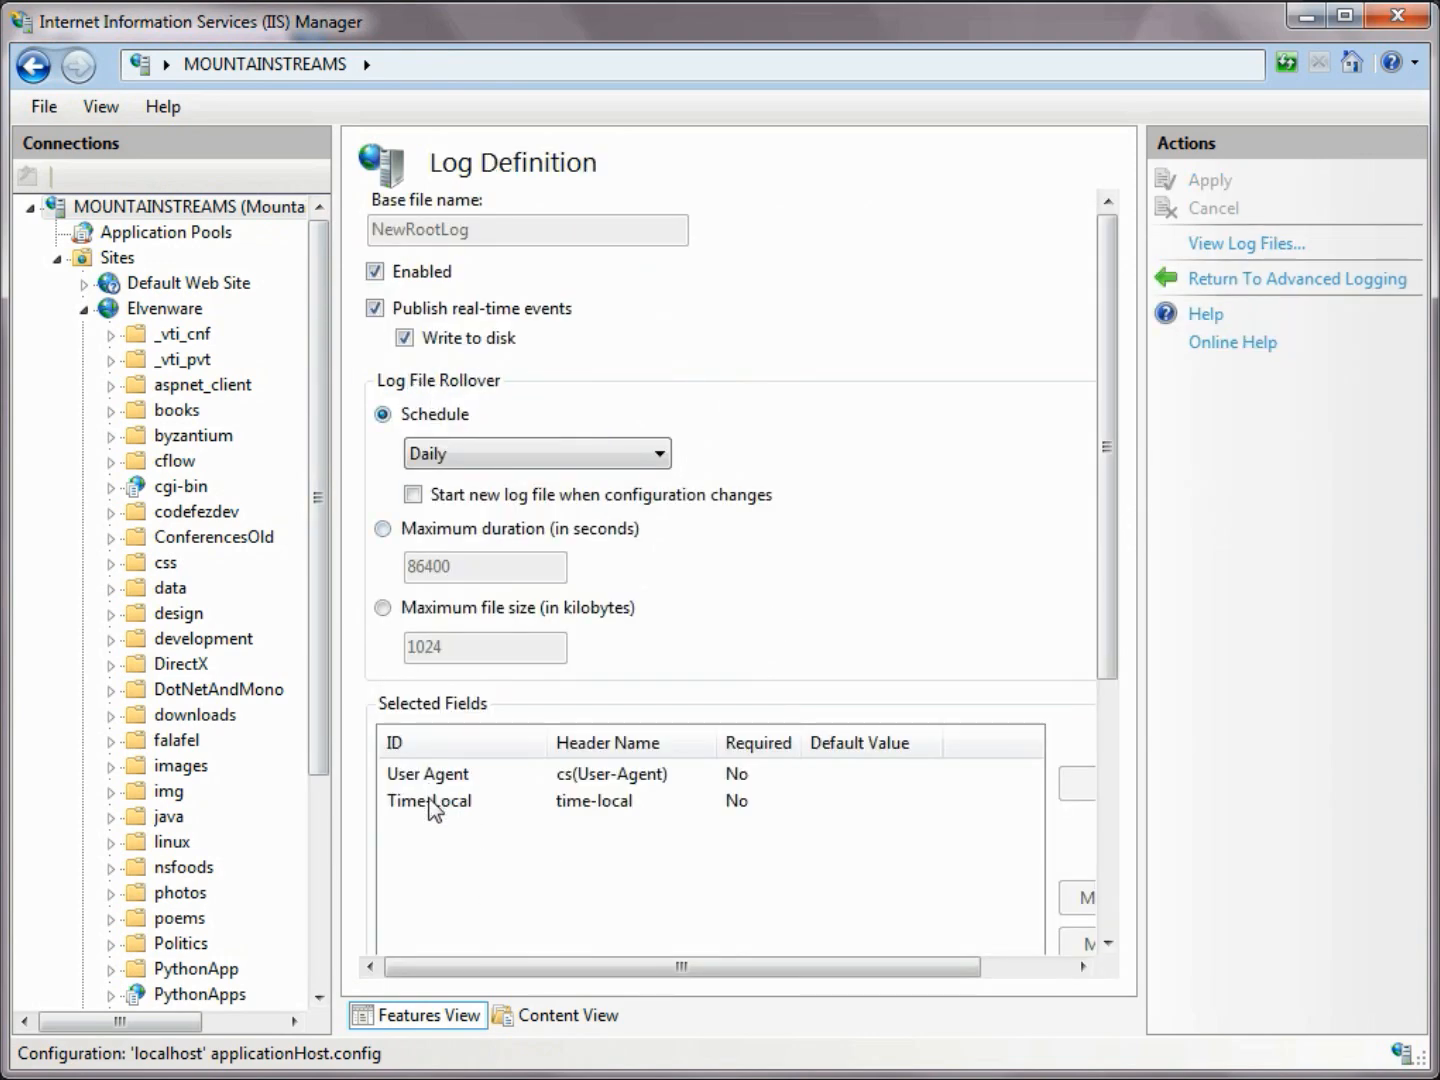
Step: Make Time-Local the first selected field of the server-level NewRootLog definition and apply the change
left_click(432, 804)
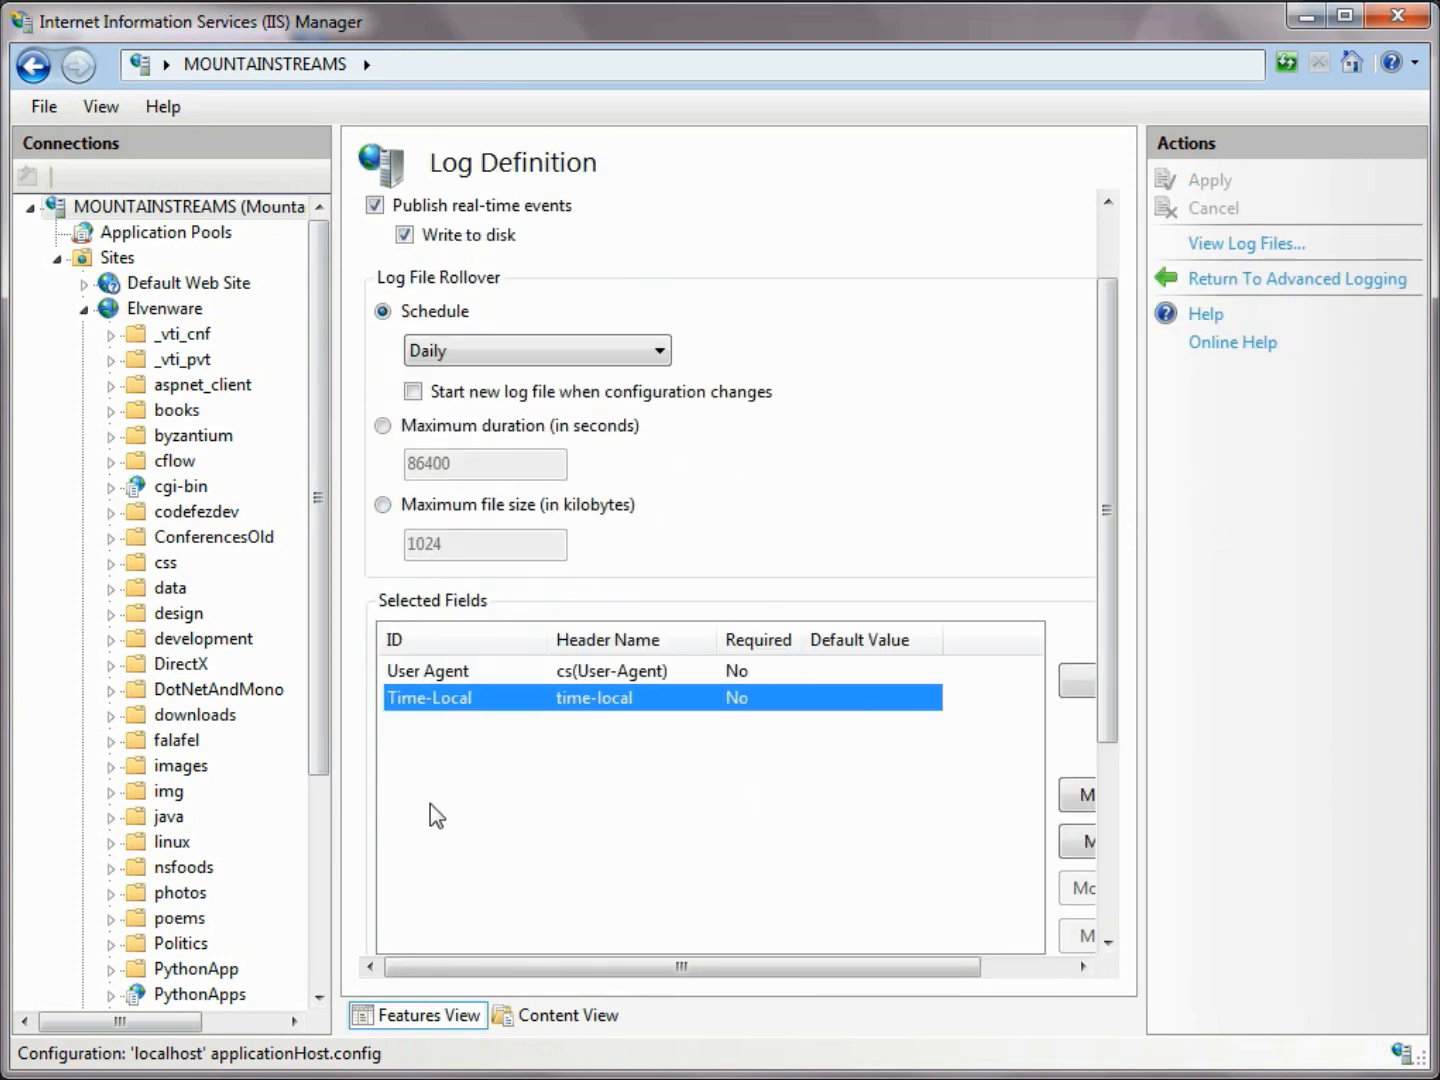
left_click(1087, 808)
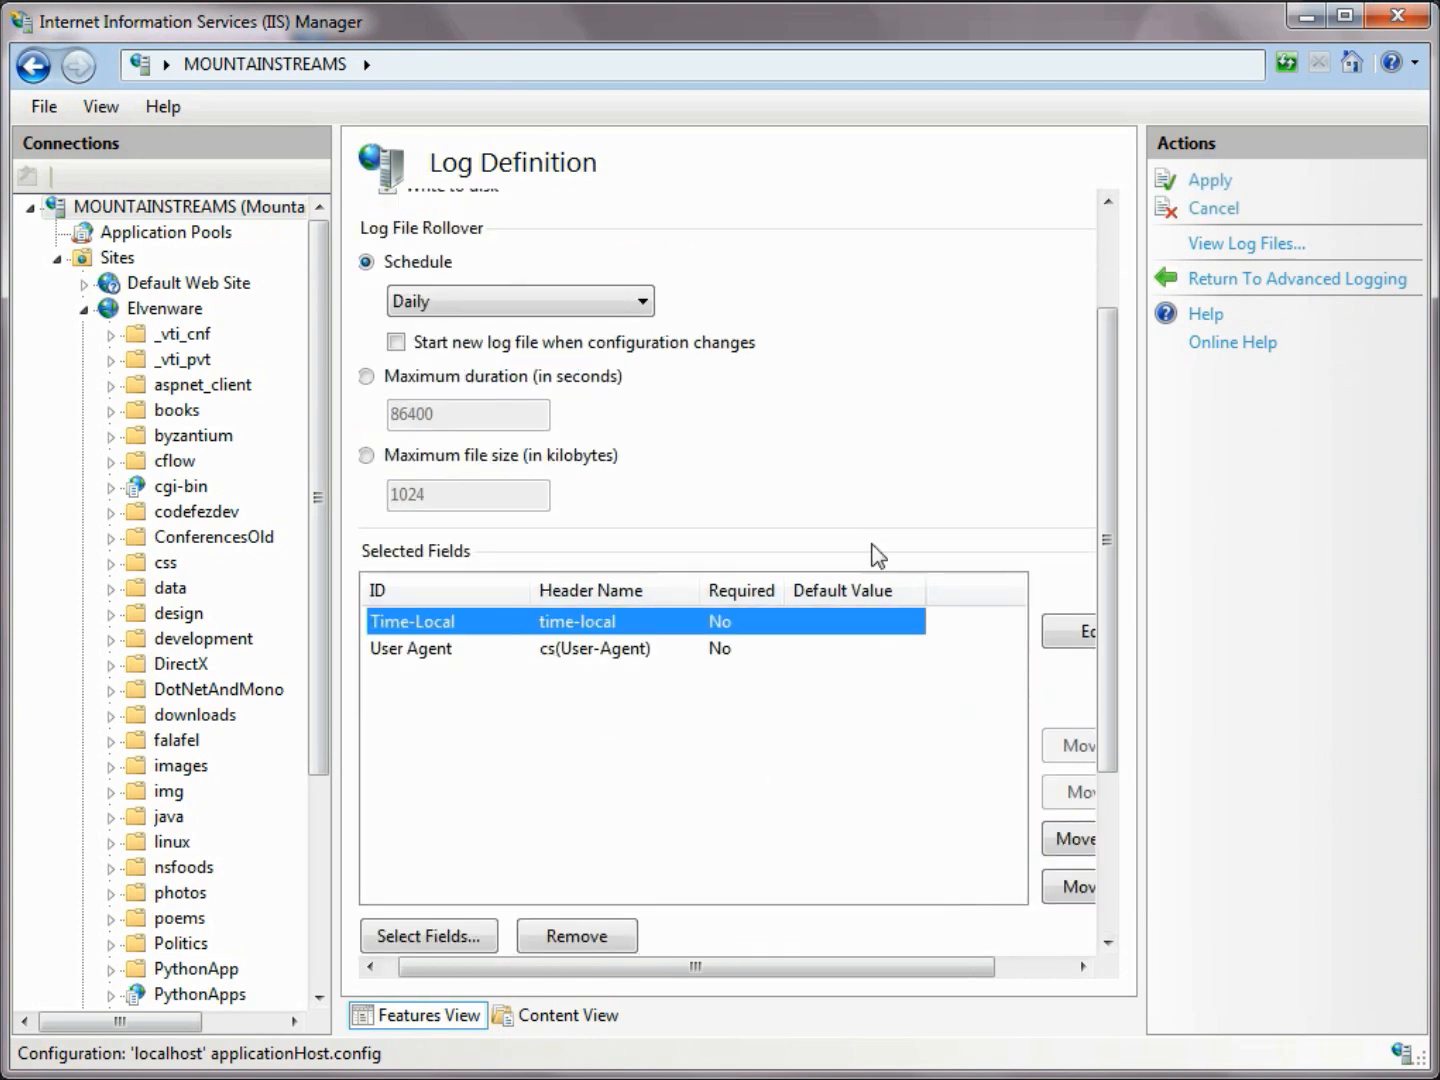
left_click(1194, 184)
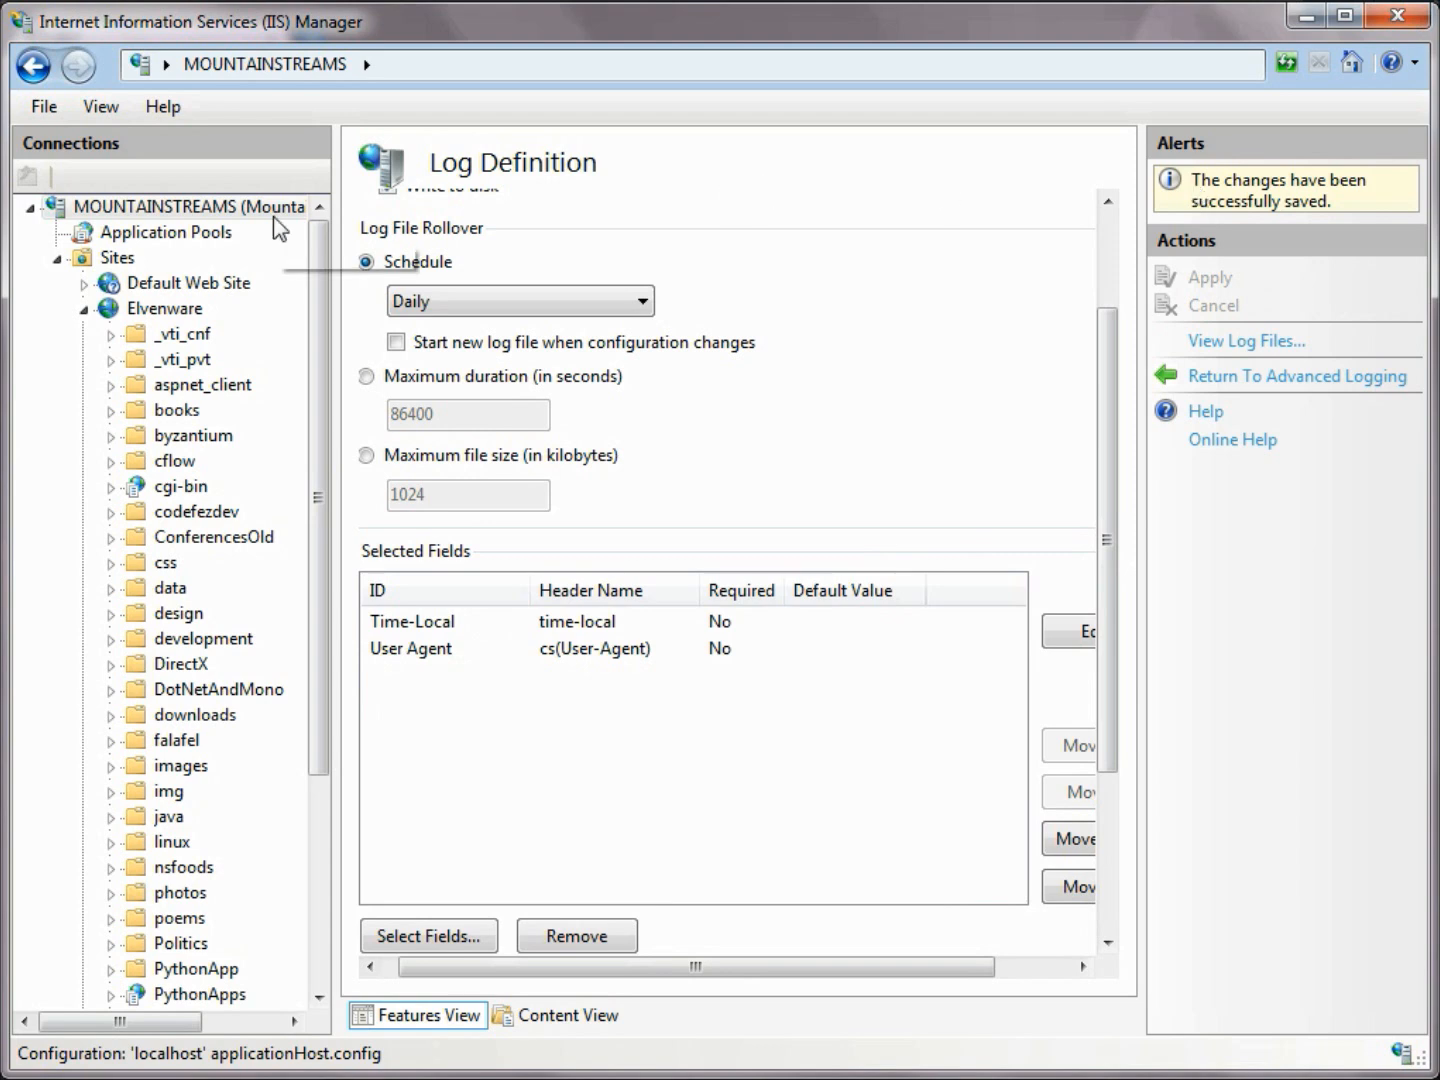
Step: Collapse and re-expand the Sites tree, and open Advanced Logging for the Elvenware site
left_click(57, 259)
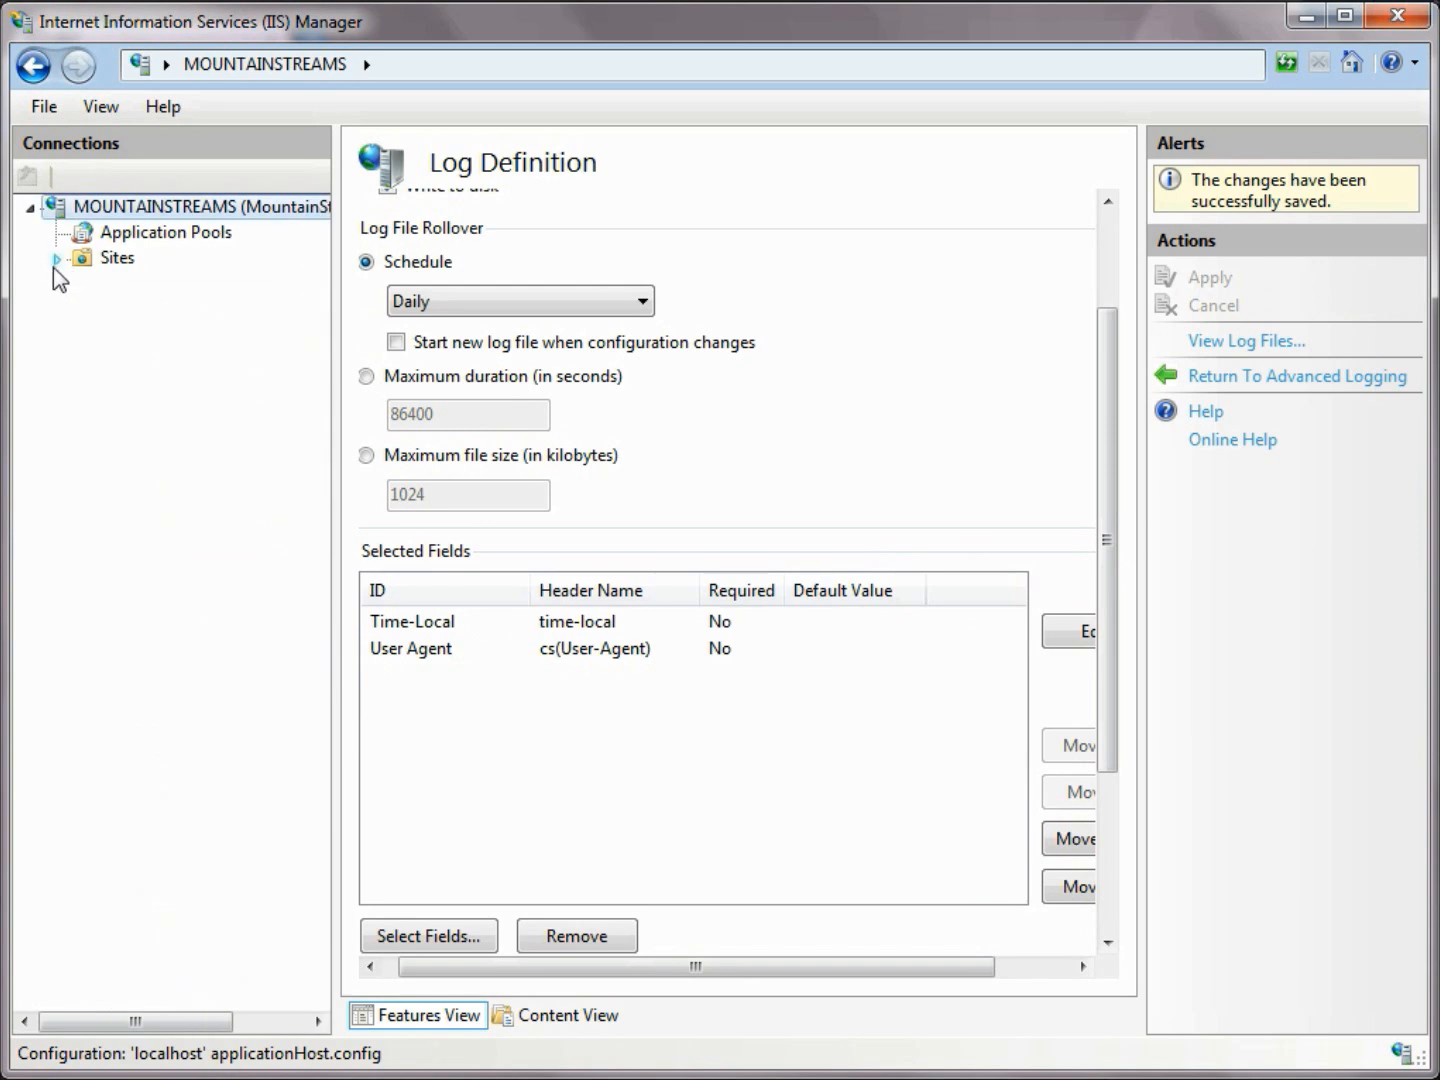
left_click(55, 262)
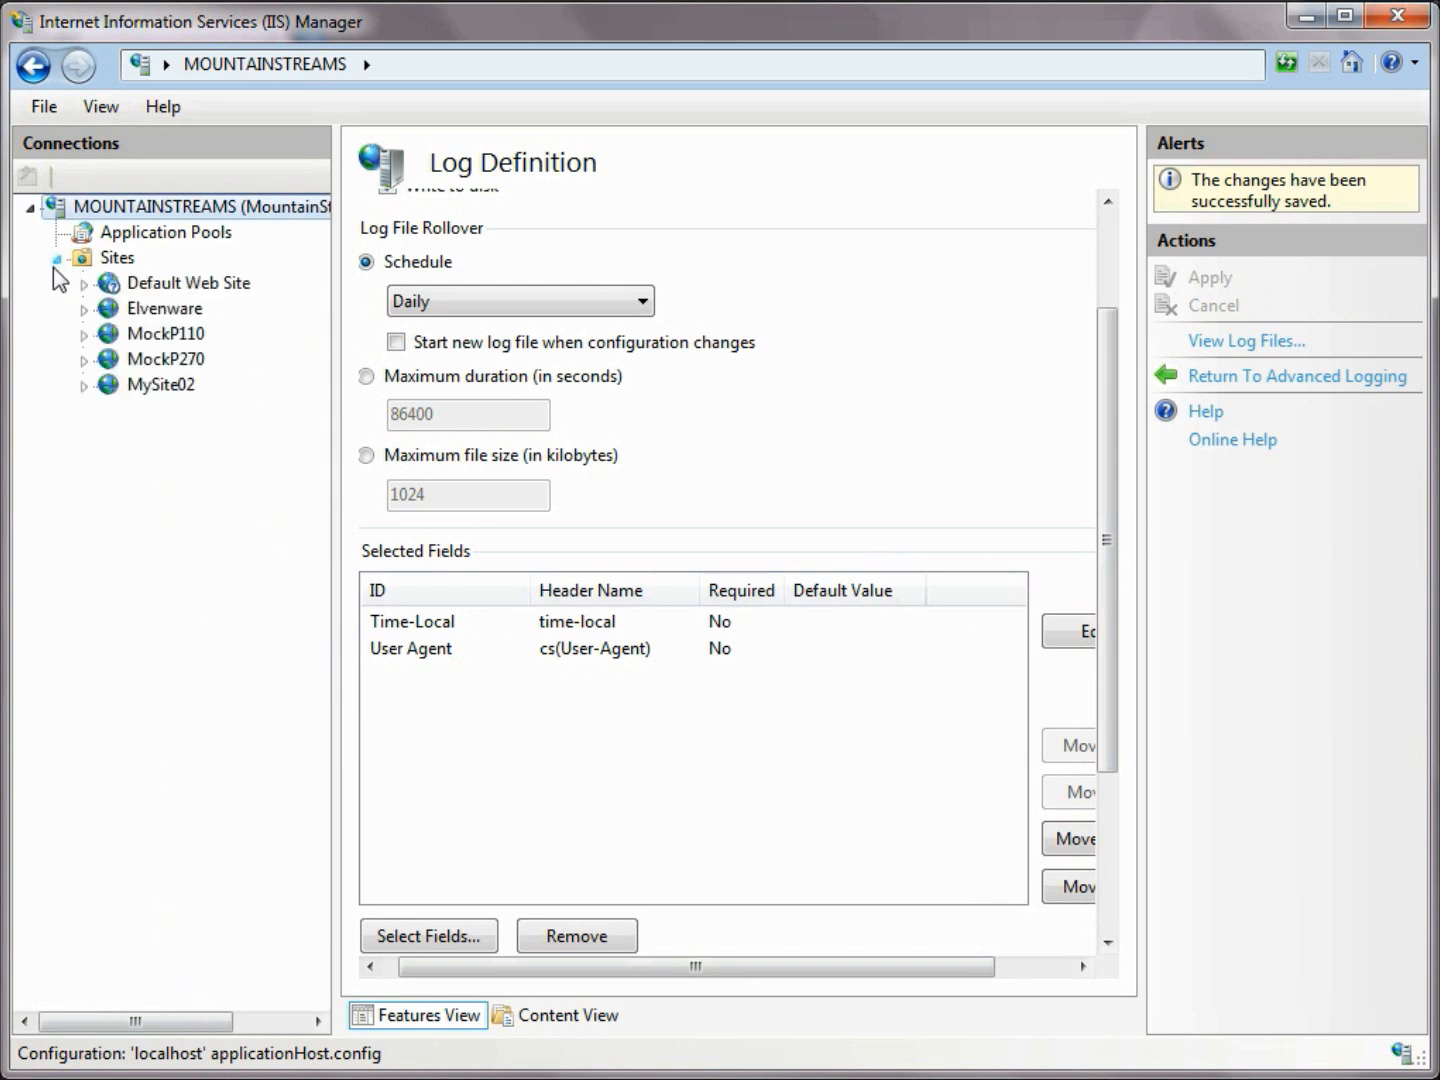
double_click(140, 314)
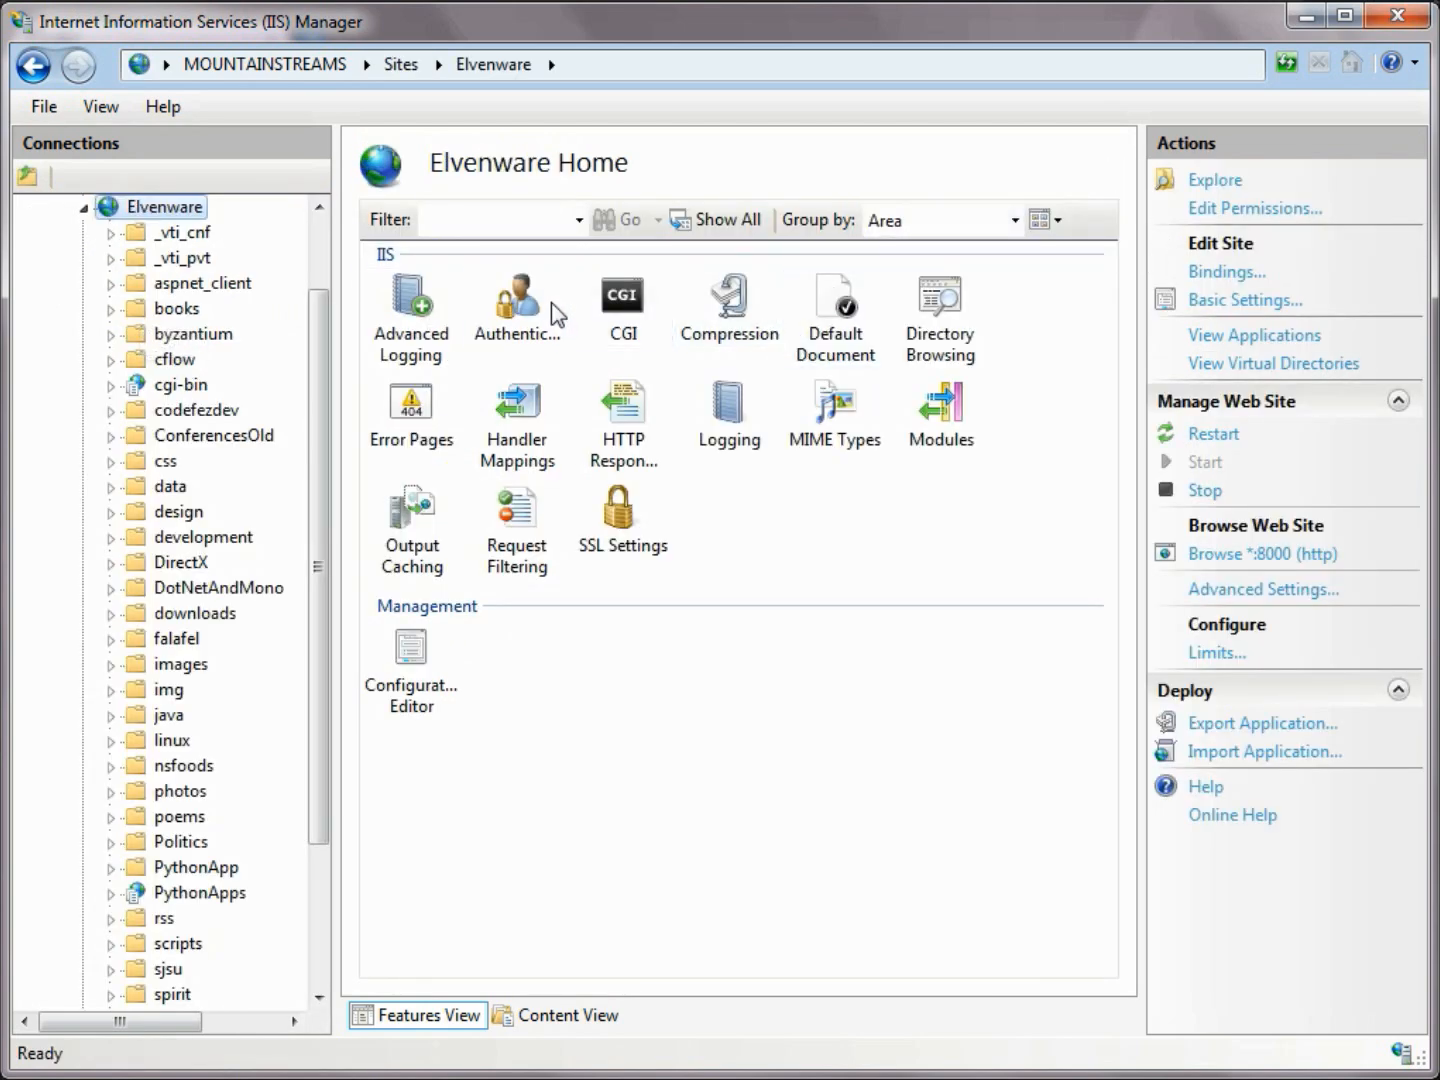
double_click(423, 299)
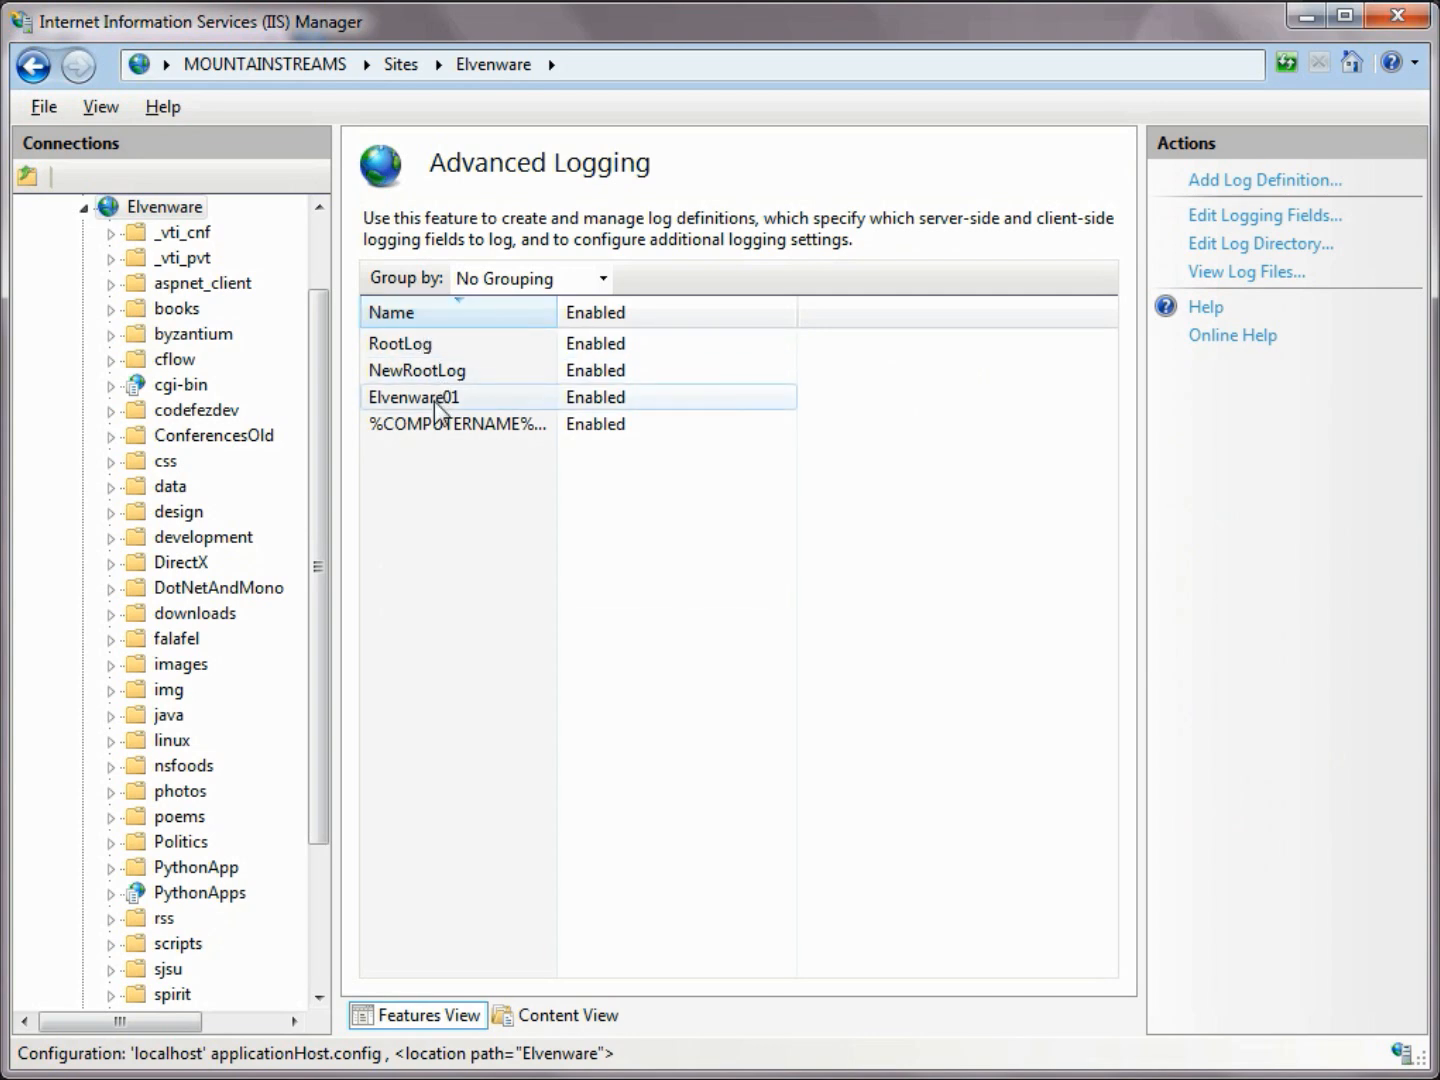
Step: Switch to the AdvancedLogs folder in Windows Explorer, open its ELVENWARE subfolder and widen the file list
key("alt+Tab")
key("alt+Tab")
key("alt+Tab")
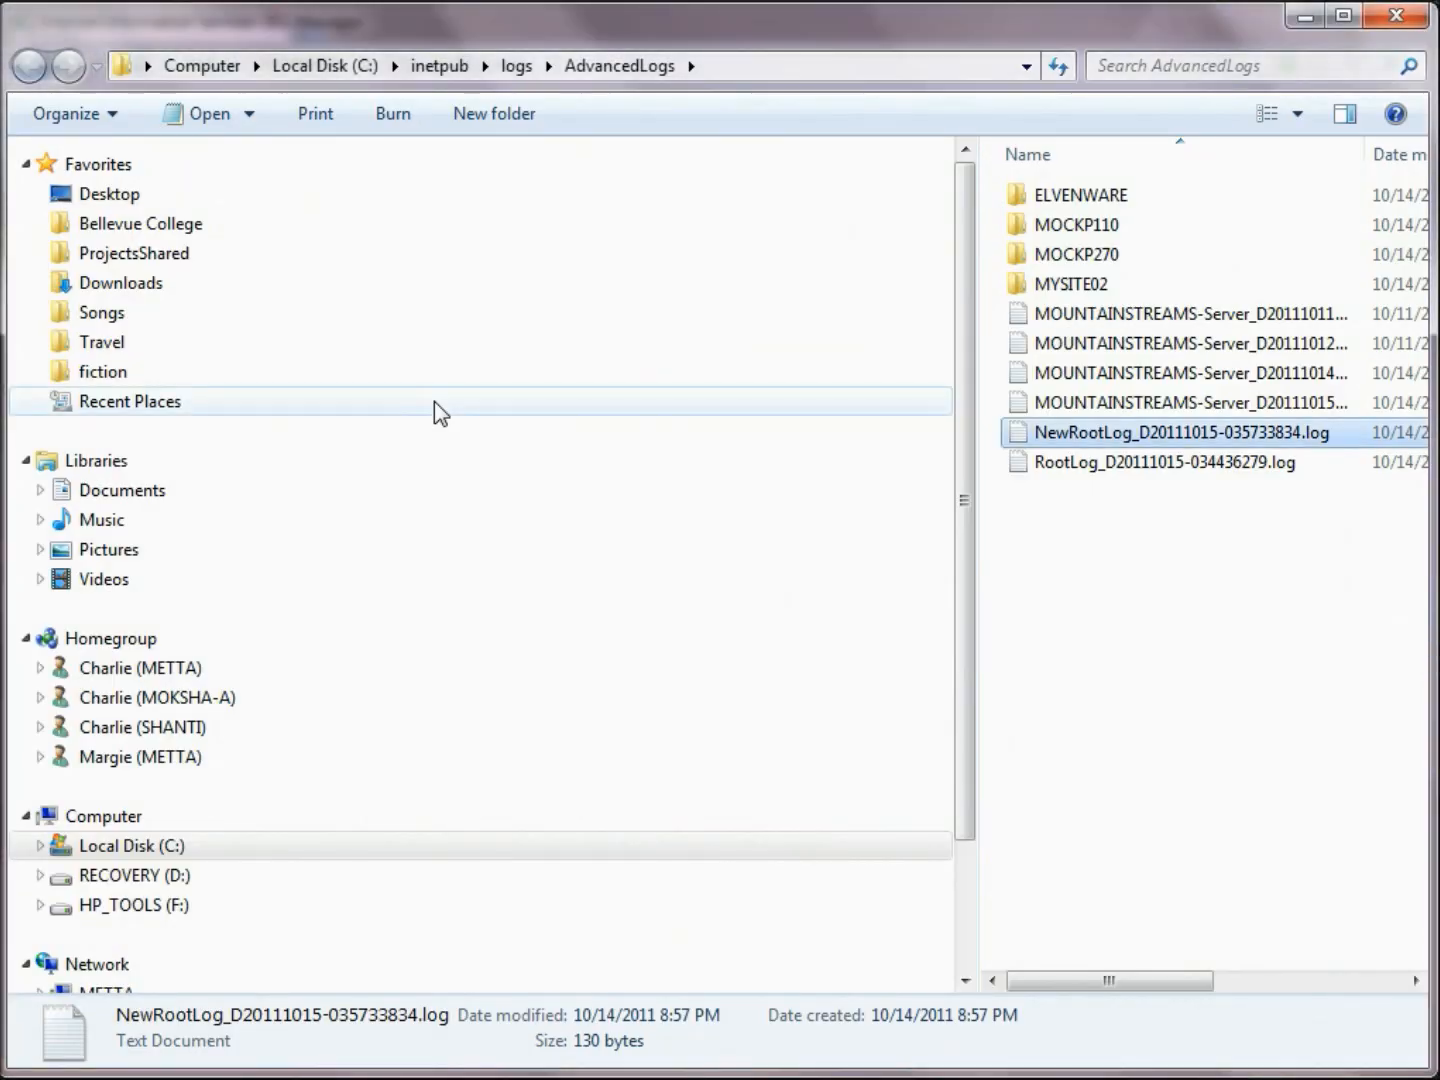
double_click(1035, 198)
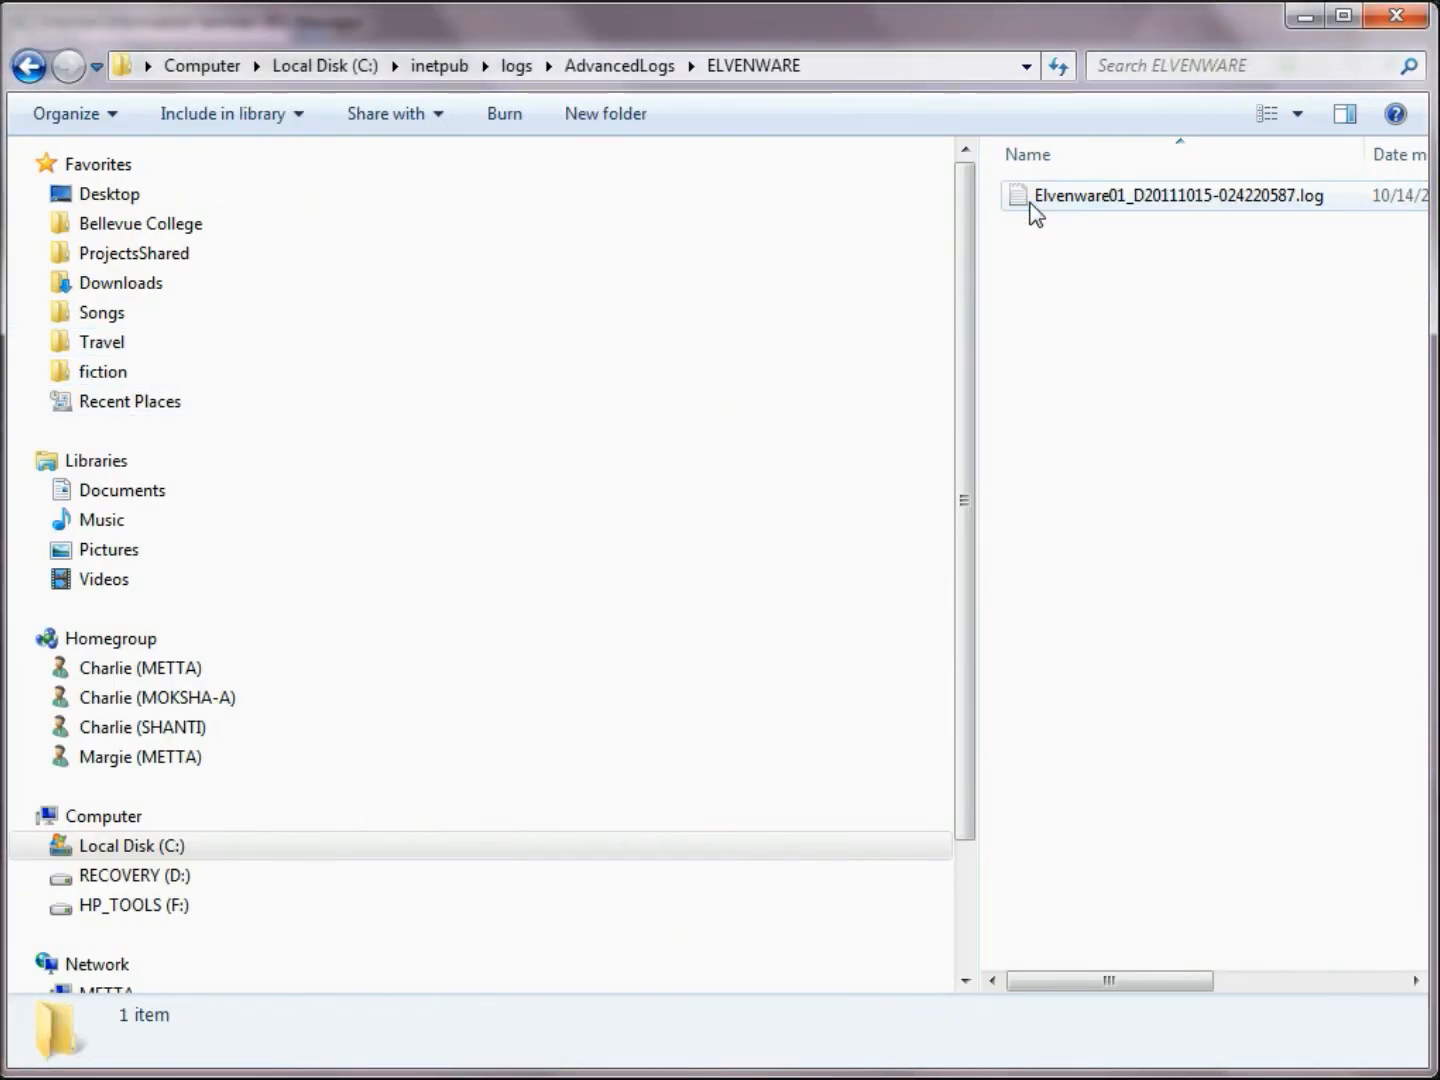
left_click_drag(978, 224, 580, 206)
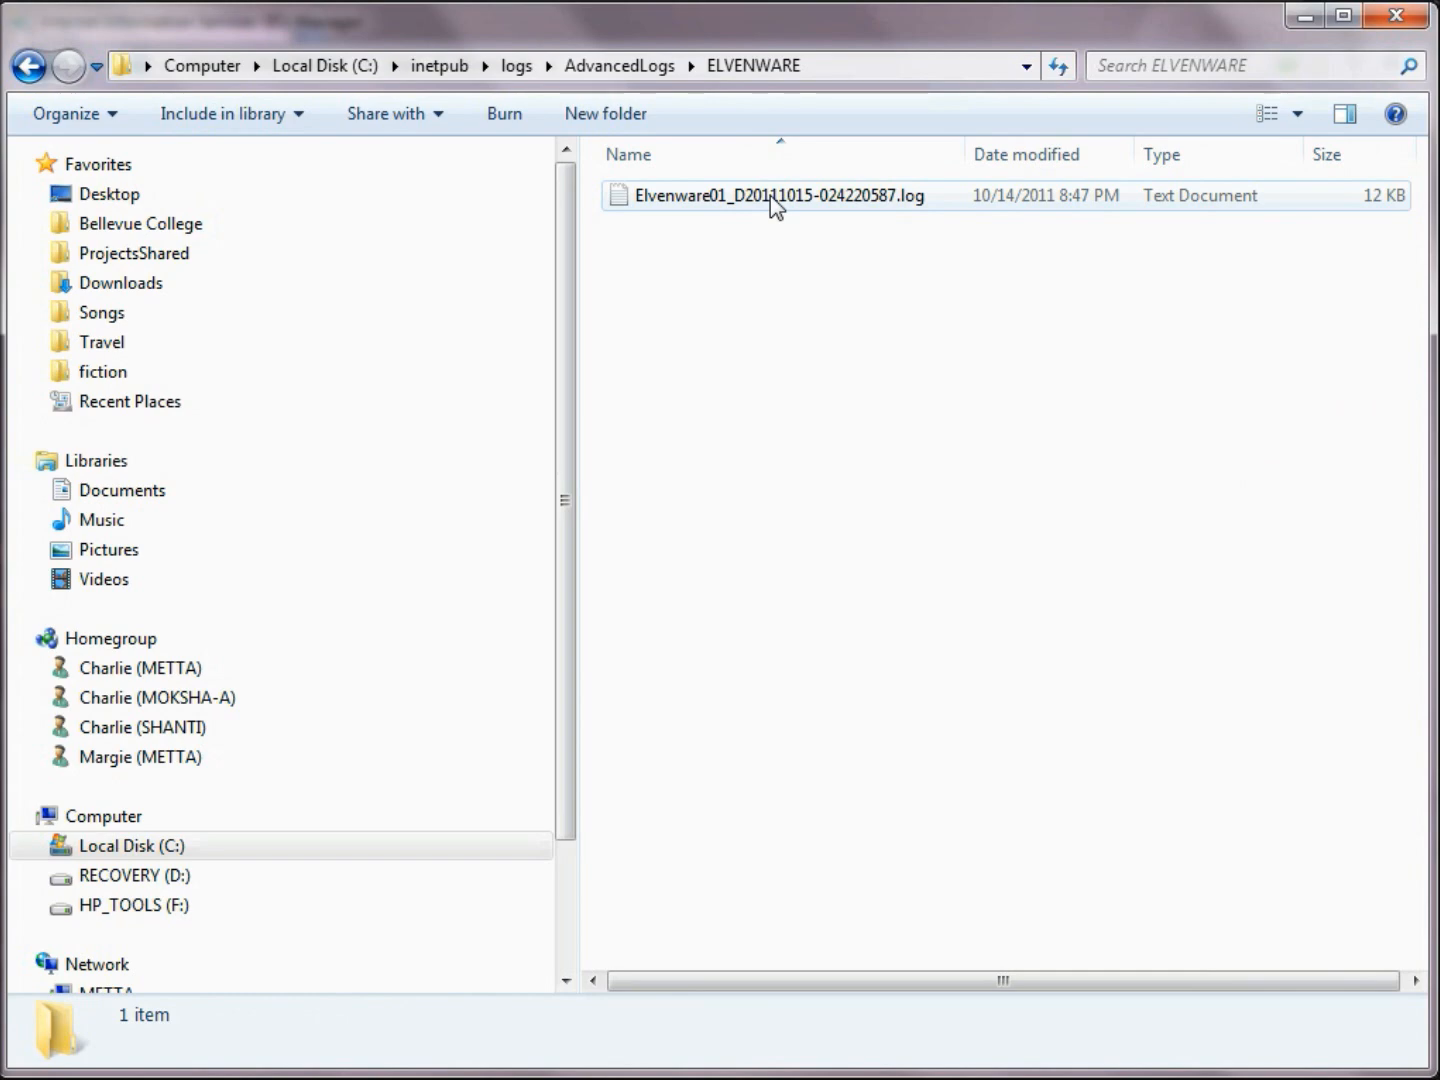
Step: Check the Elvenware site's port in IIS Manager, and load localhost:8000 in Chrome to generate a site request
key("alt+Tab")
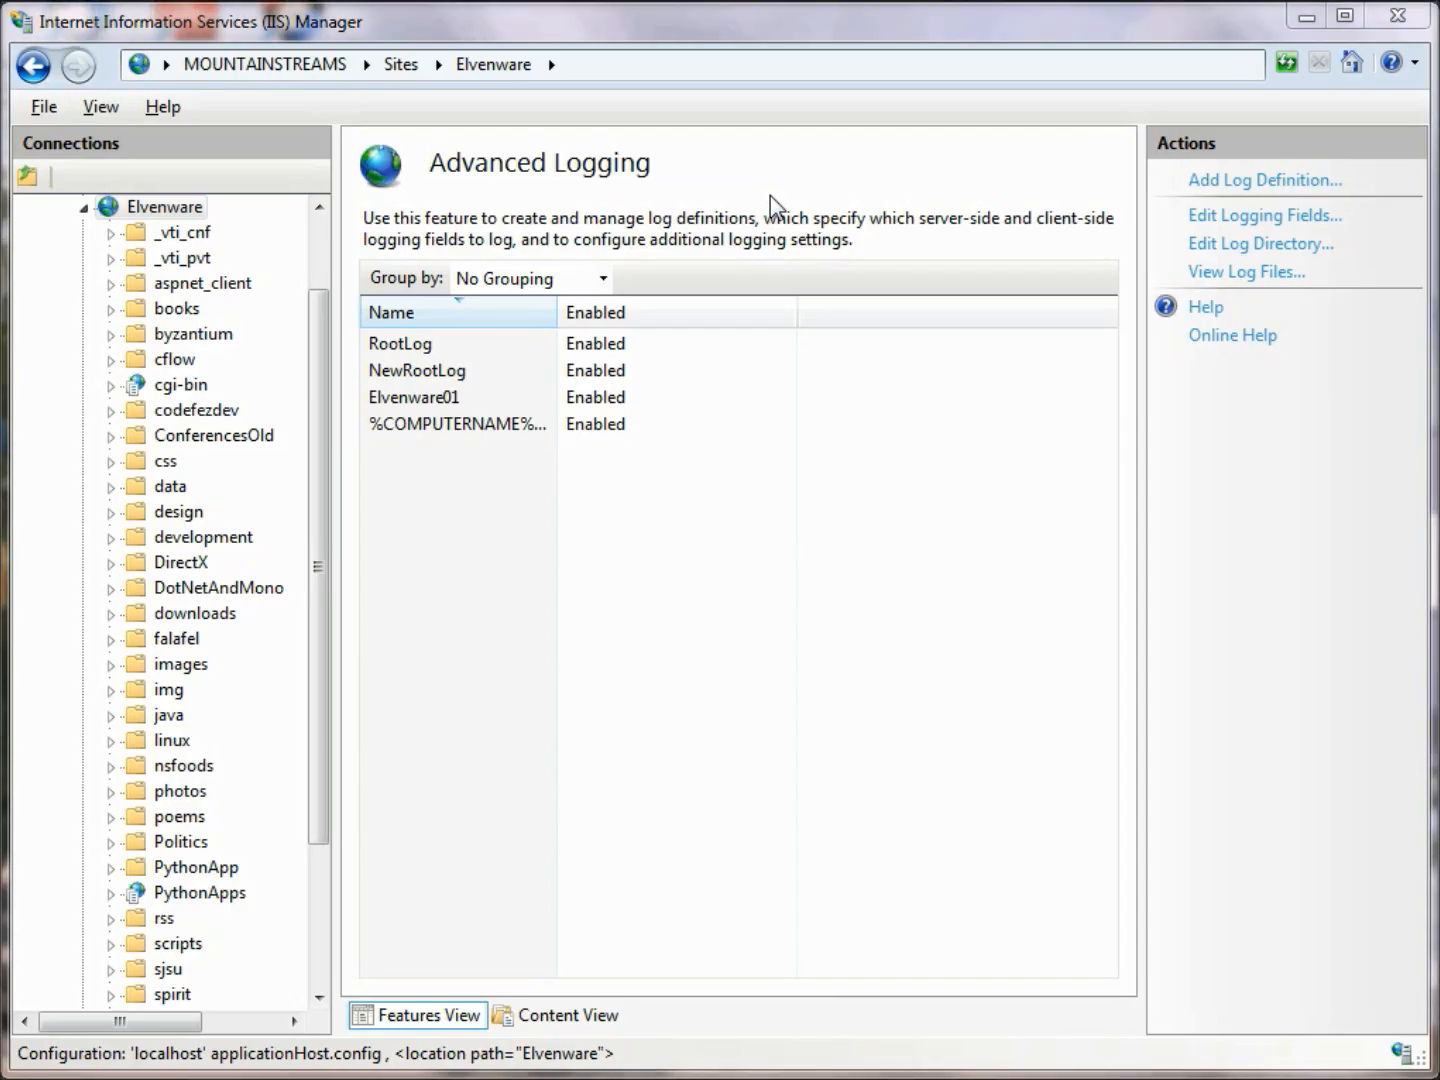
left_click(138, 204)
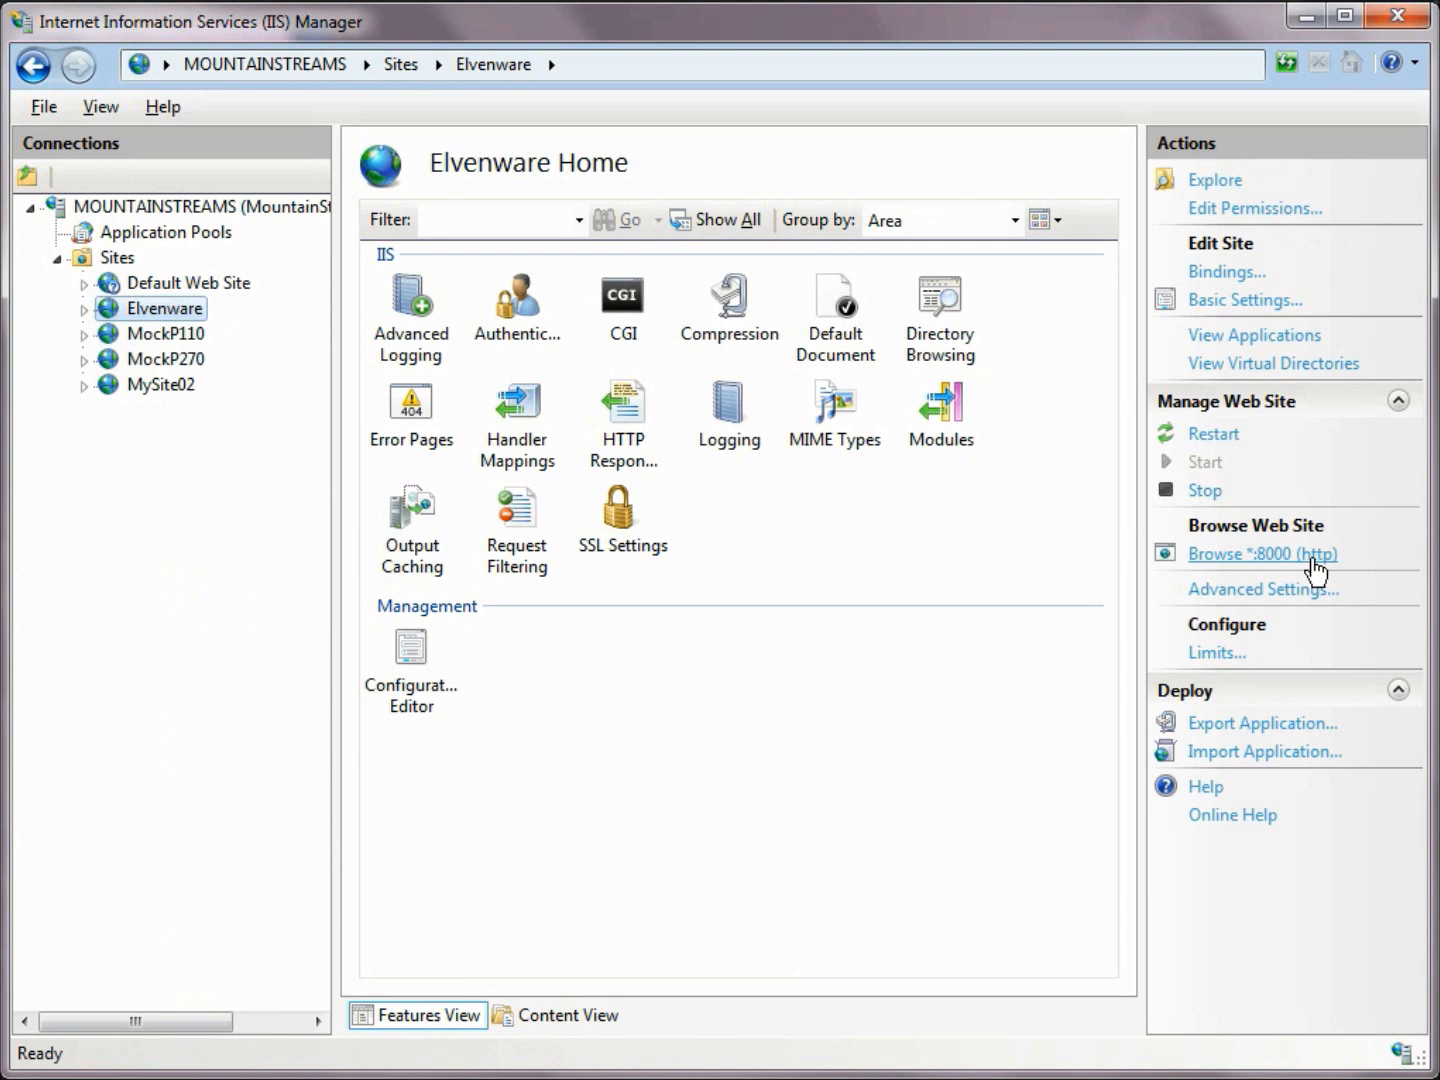
key("alt+Tab")
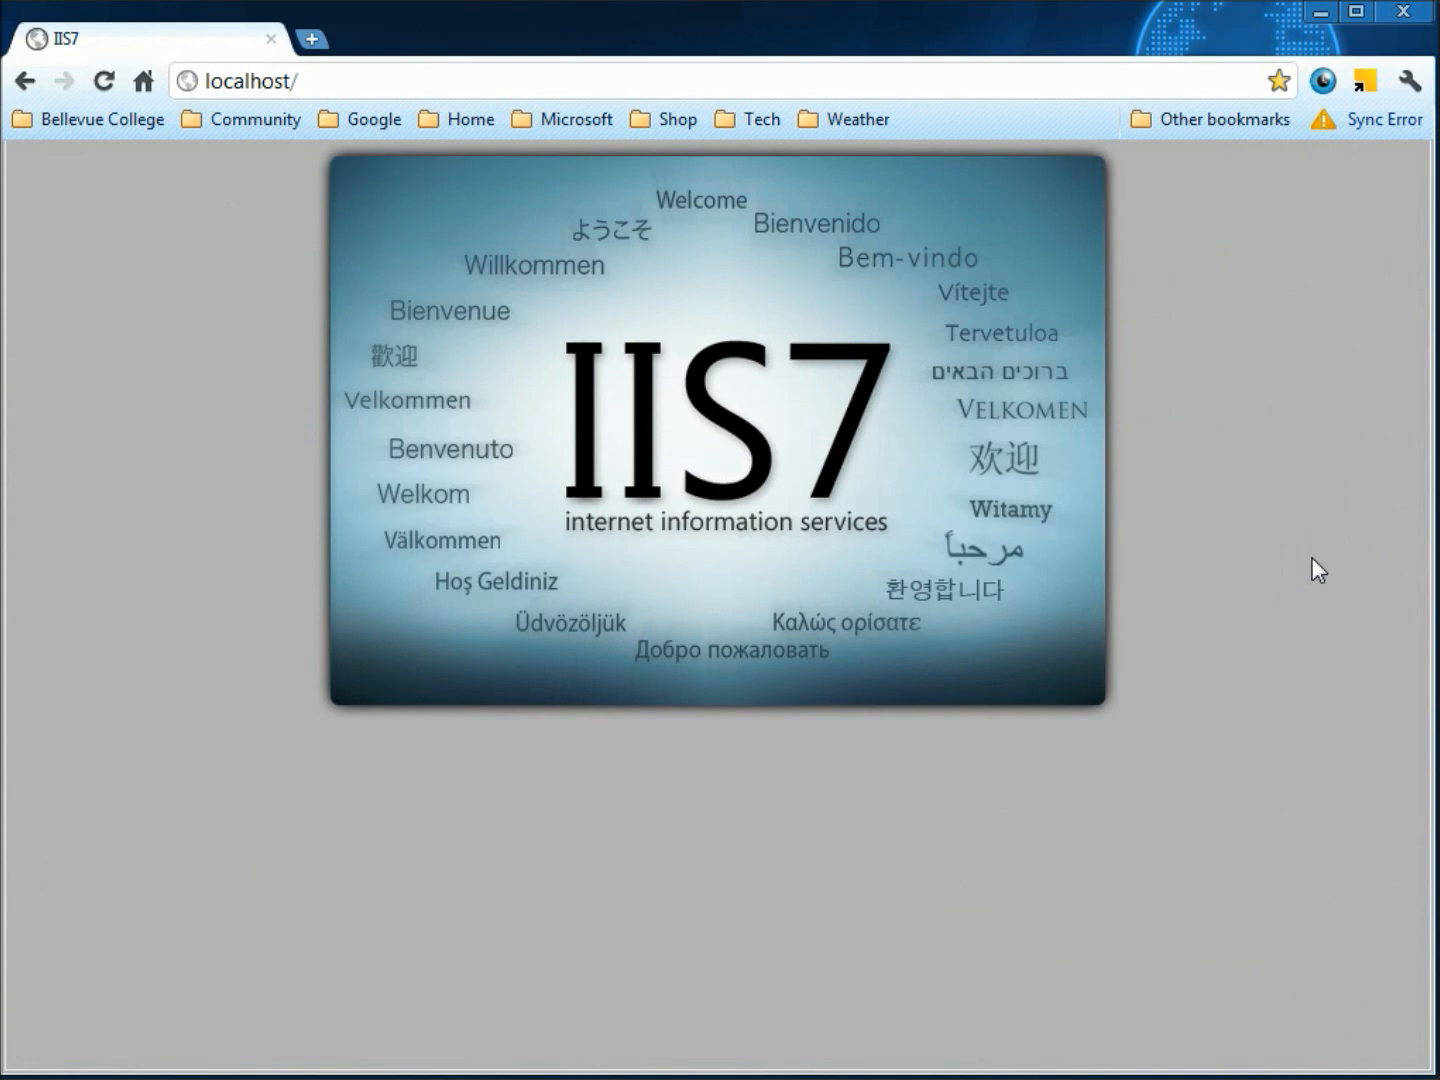
left_click(544, 82)
key("End")
key("BackSpace")
type(":")
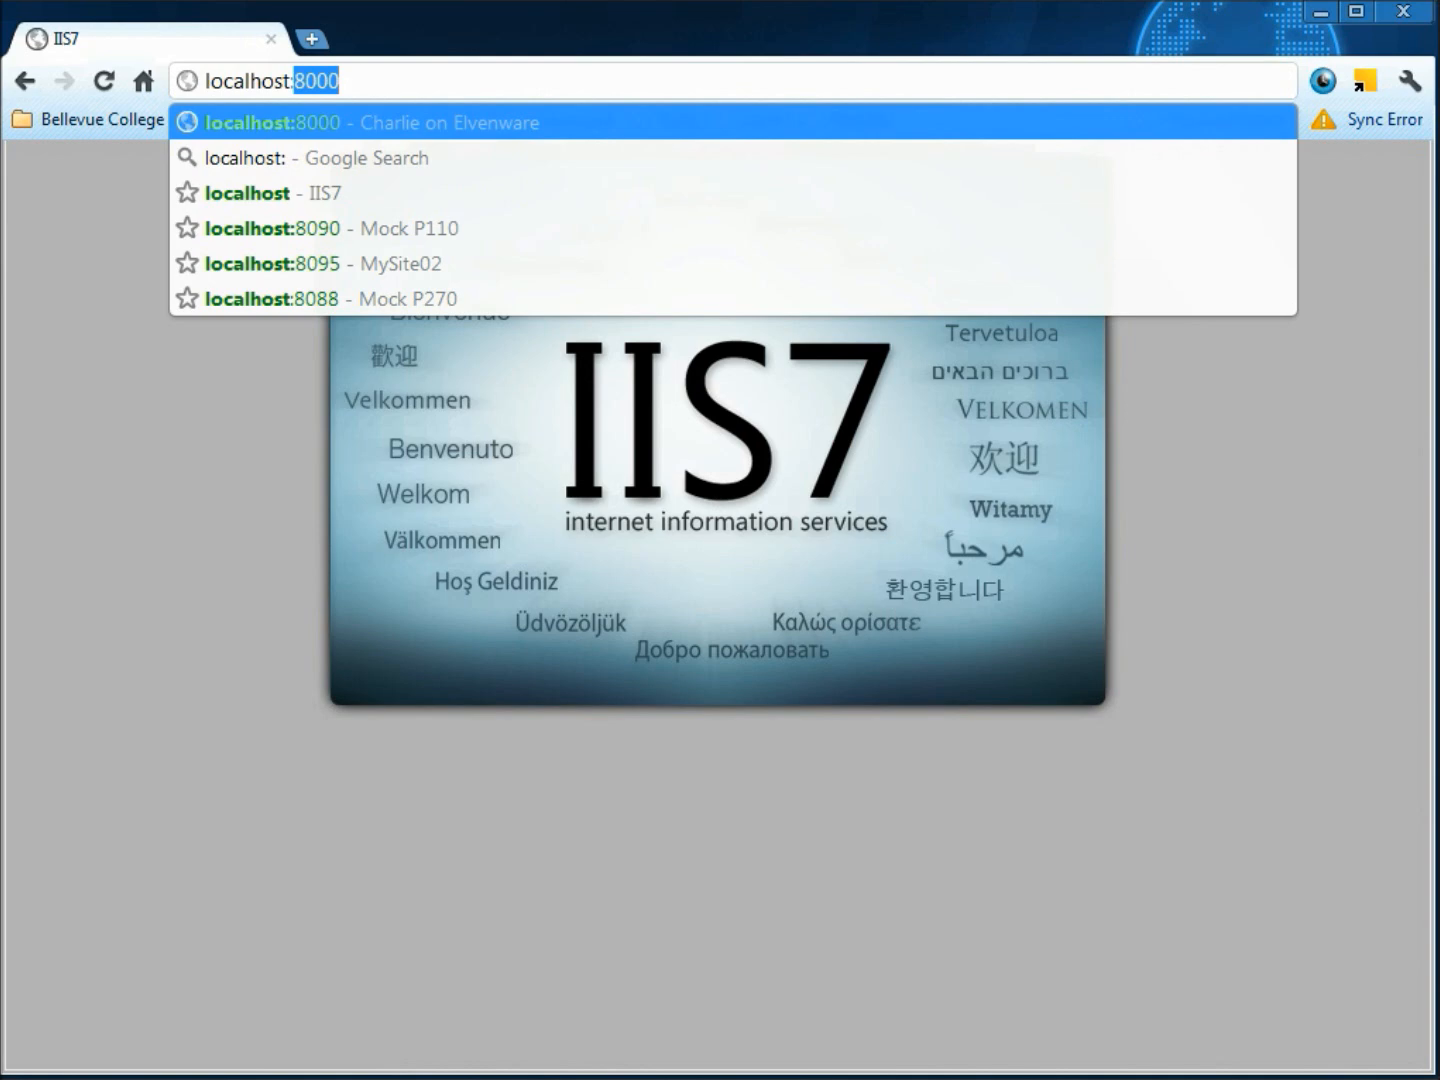
key("Return")
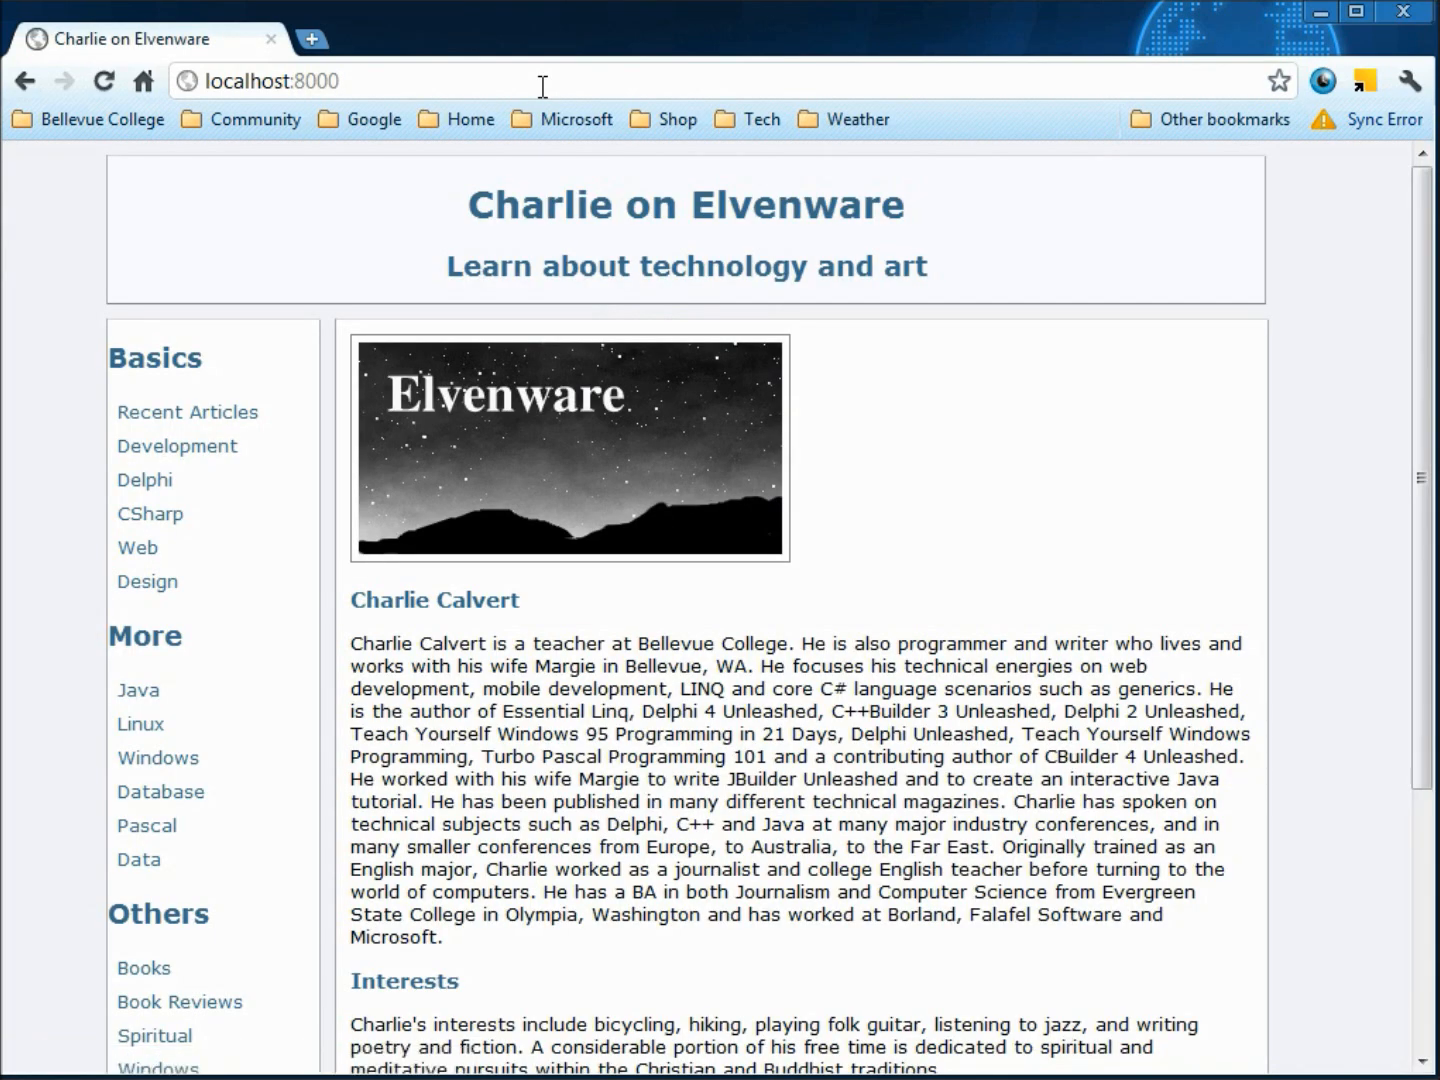
Step: Open Elvenware01_D20111015-024220587.log from the ELVENWARE folder, examine its newest entries and close the file
key("alt+Tab")
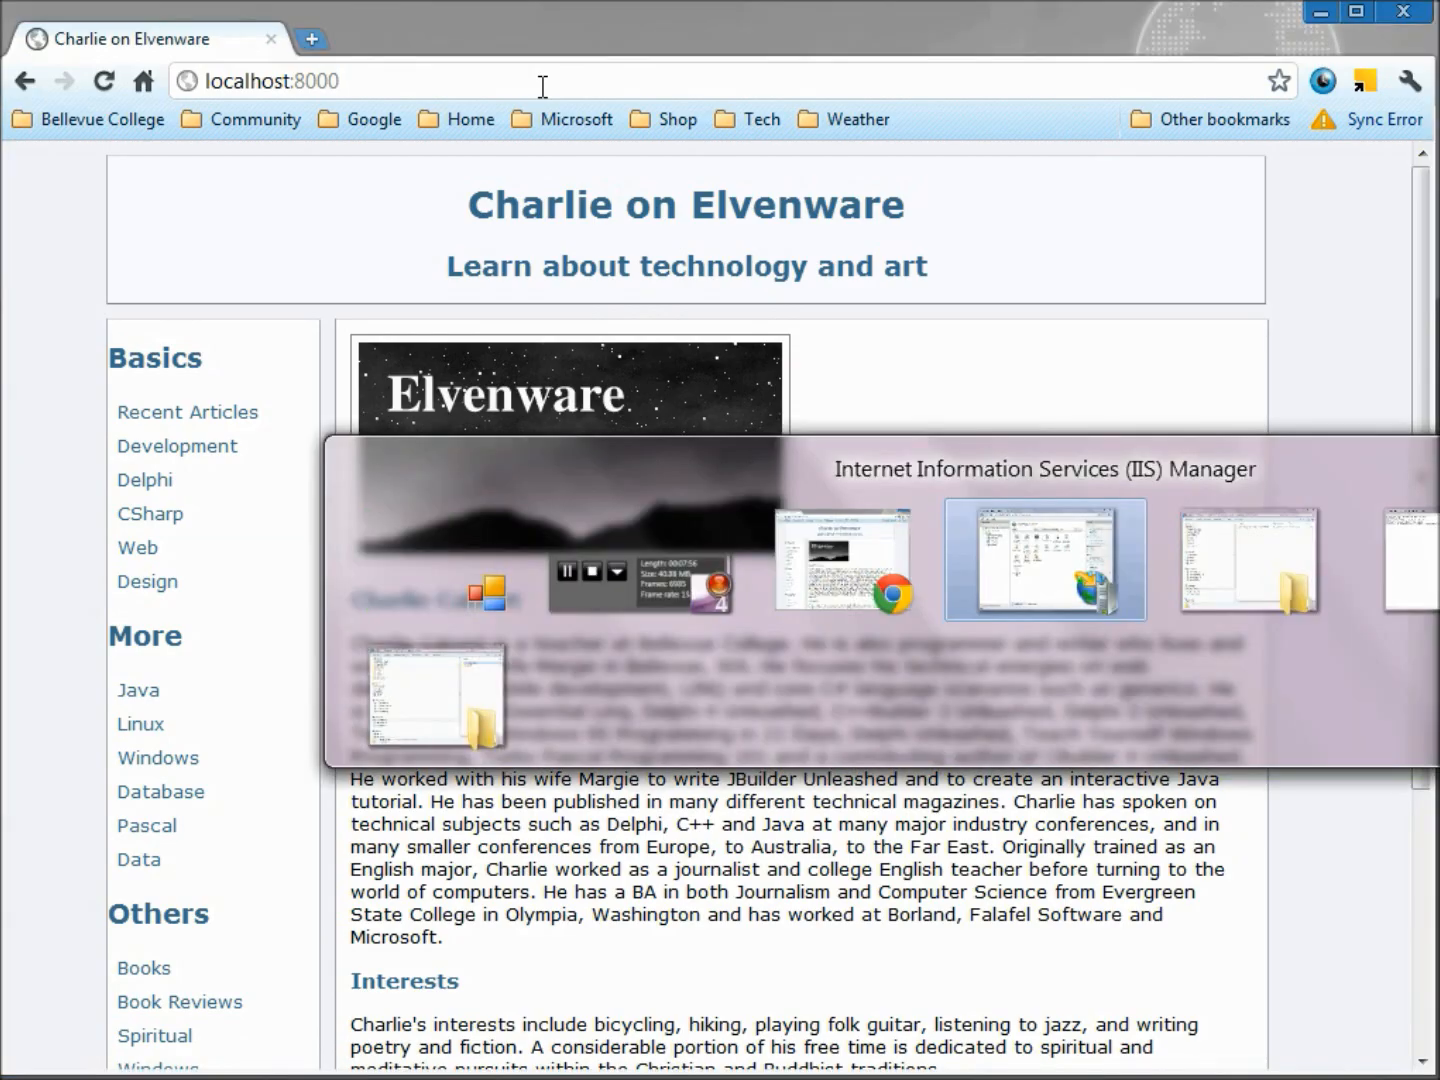
key("alt+Tab")
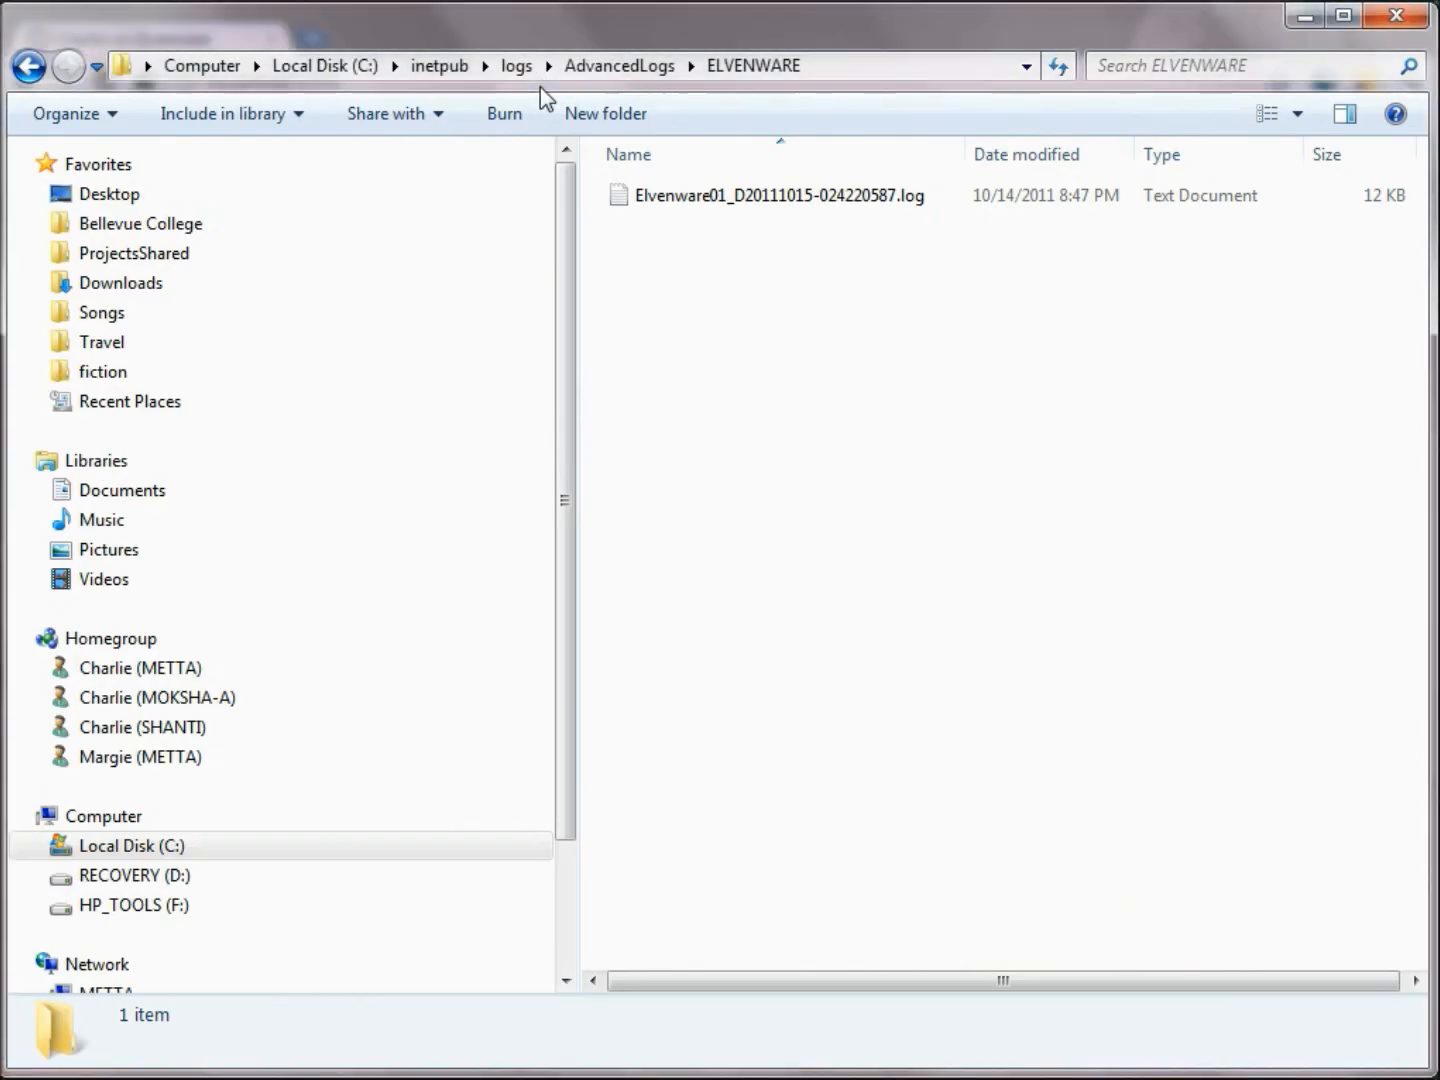
double_click(673, 210)
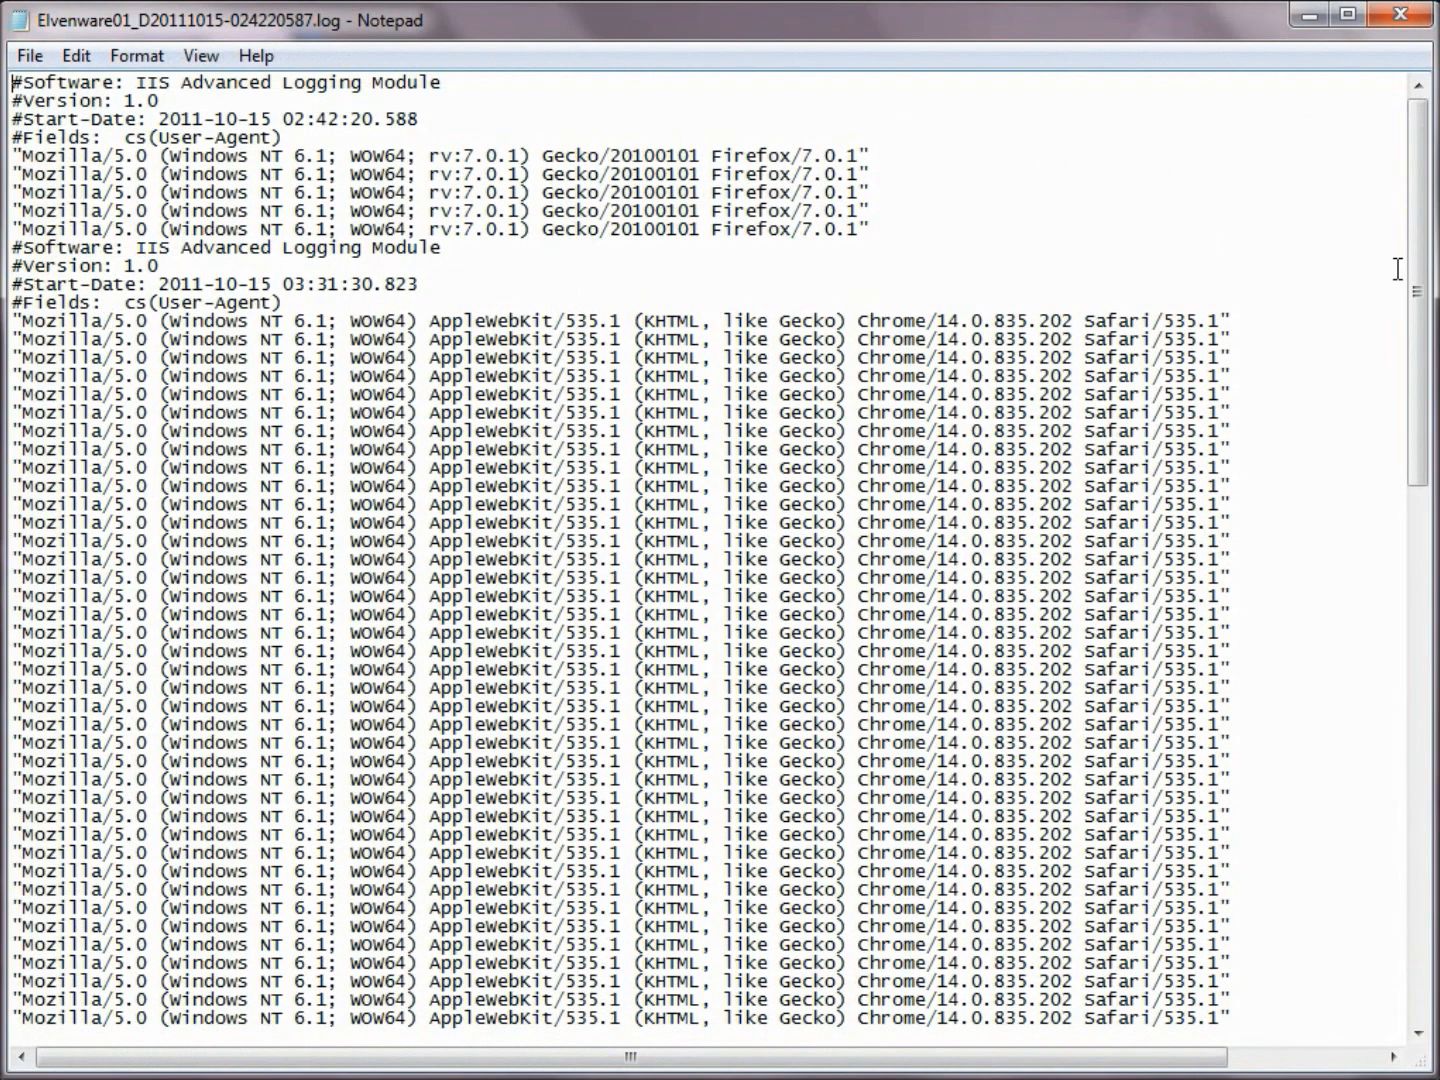
left_click_drag(1418, 305, 1418, 836)
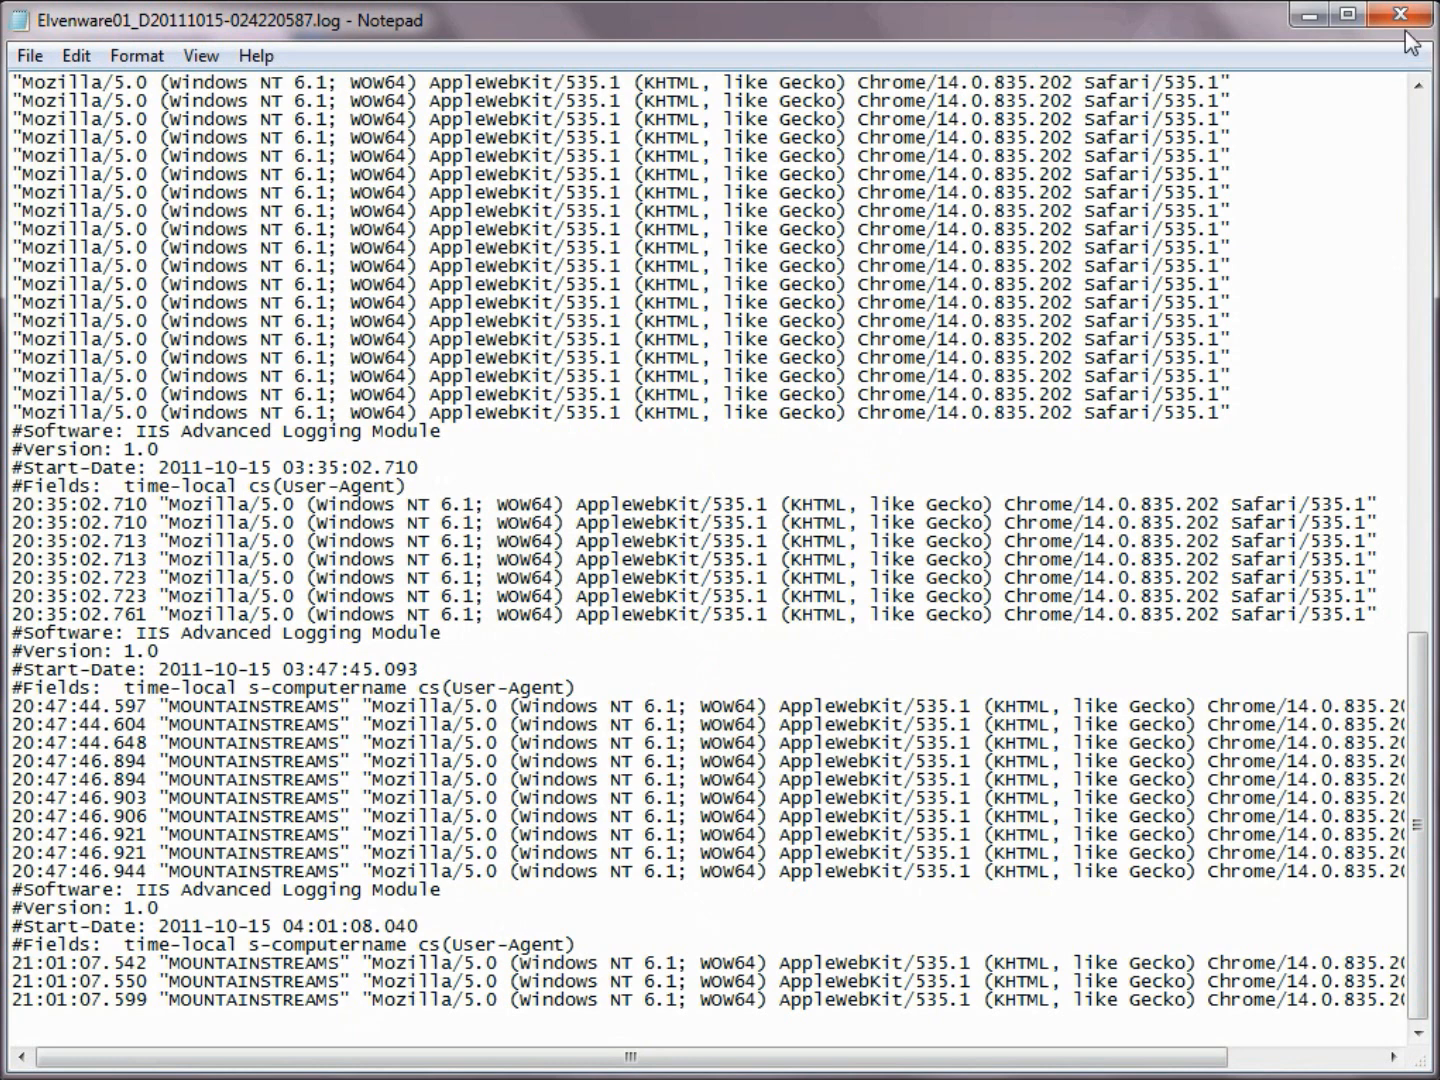
left_click(1093, 492, "shift")
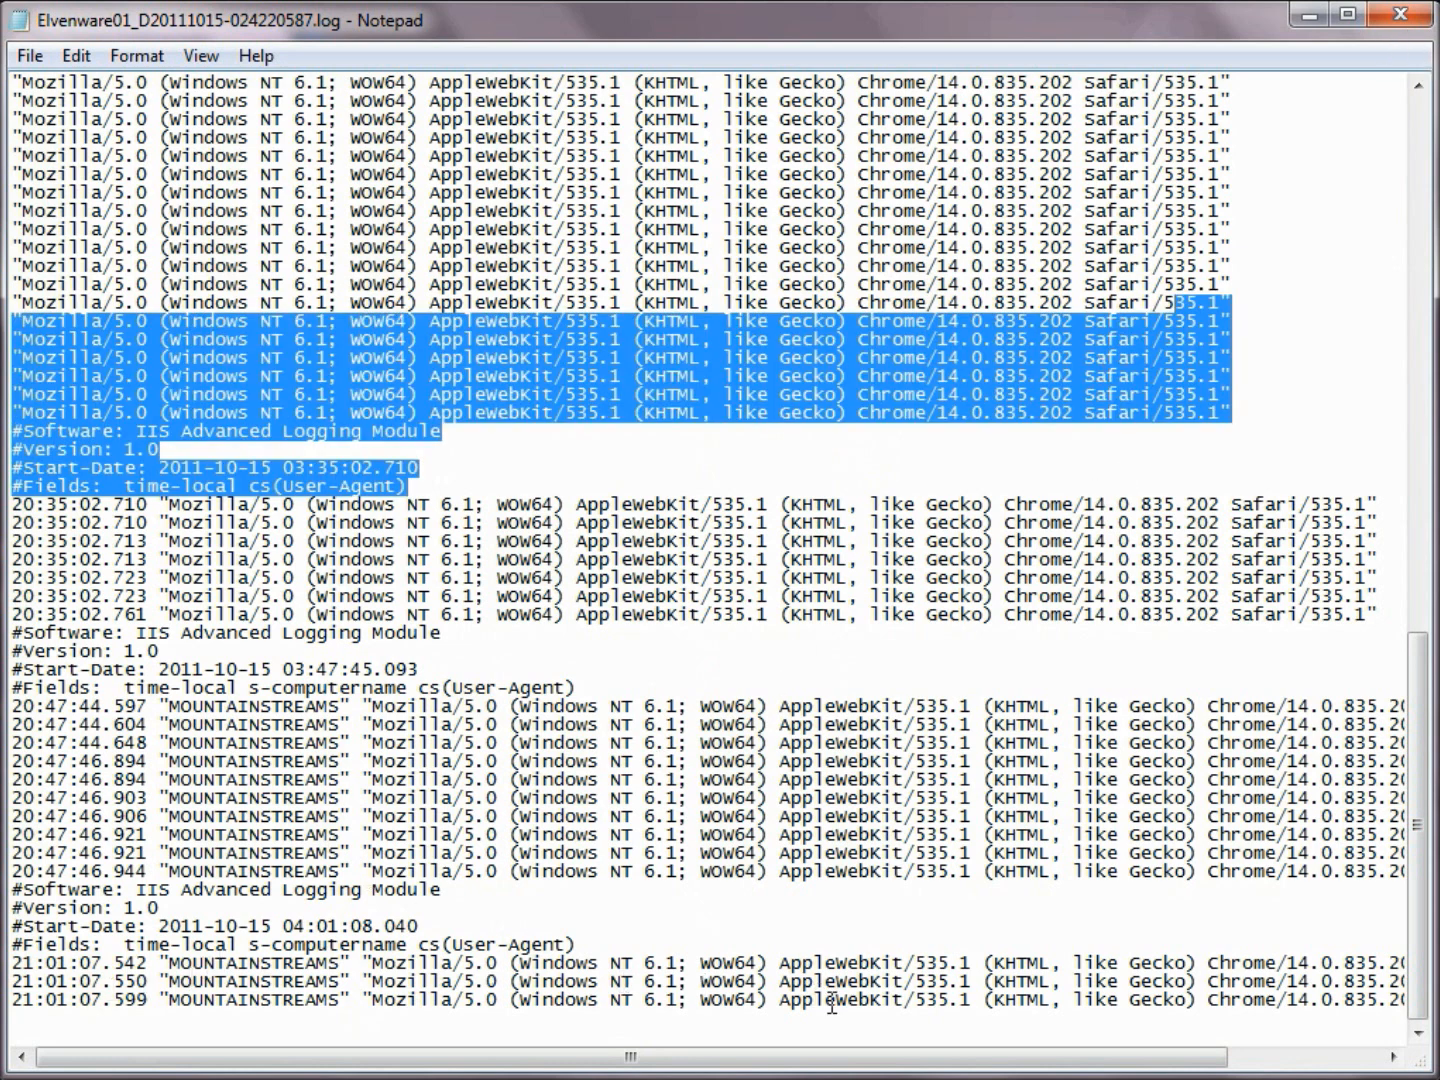
left_click(1400, 15)
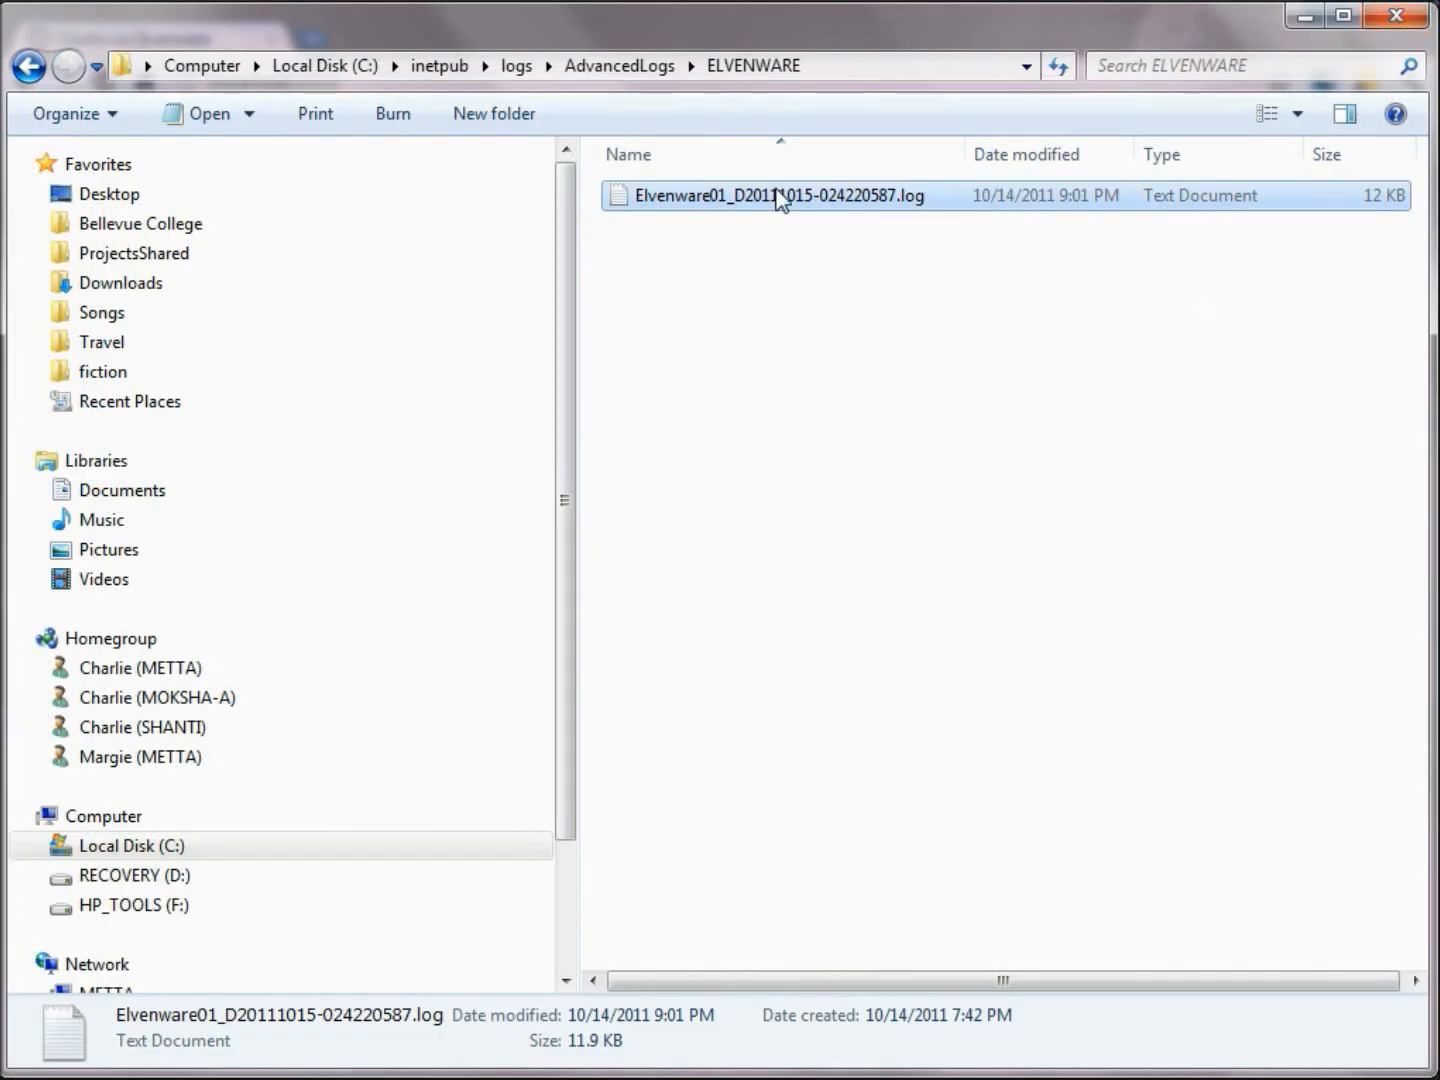
Step: Trace the log folder's location from the C: drive through inetpub and logs to AdvancedLogs
left_click(617, 65)
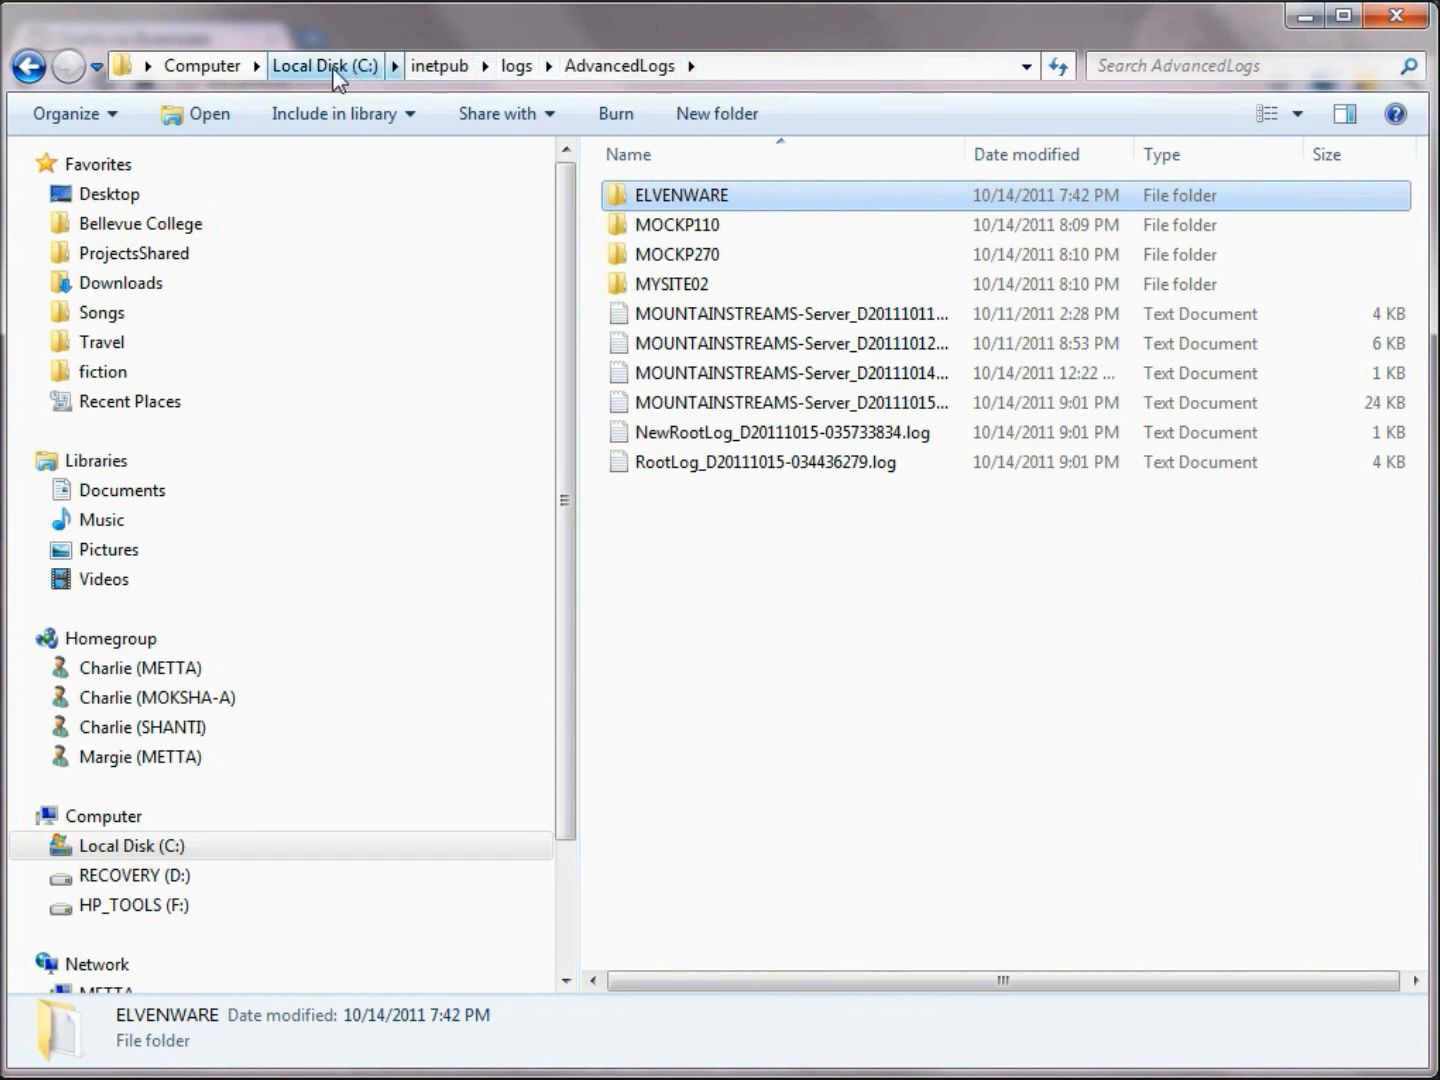
left_click(360, 68)
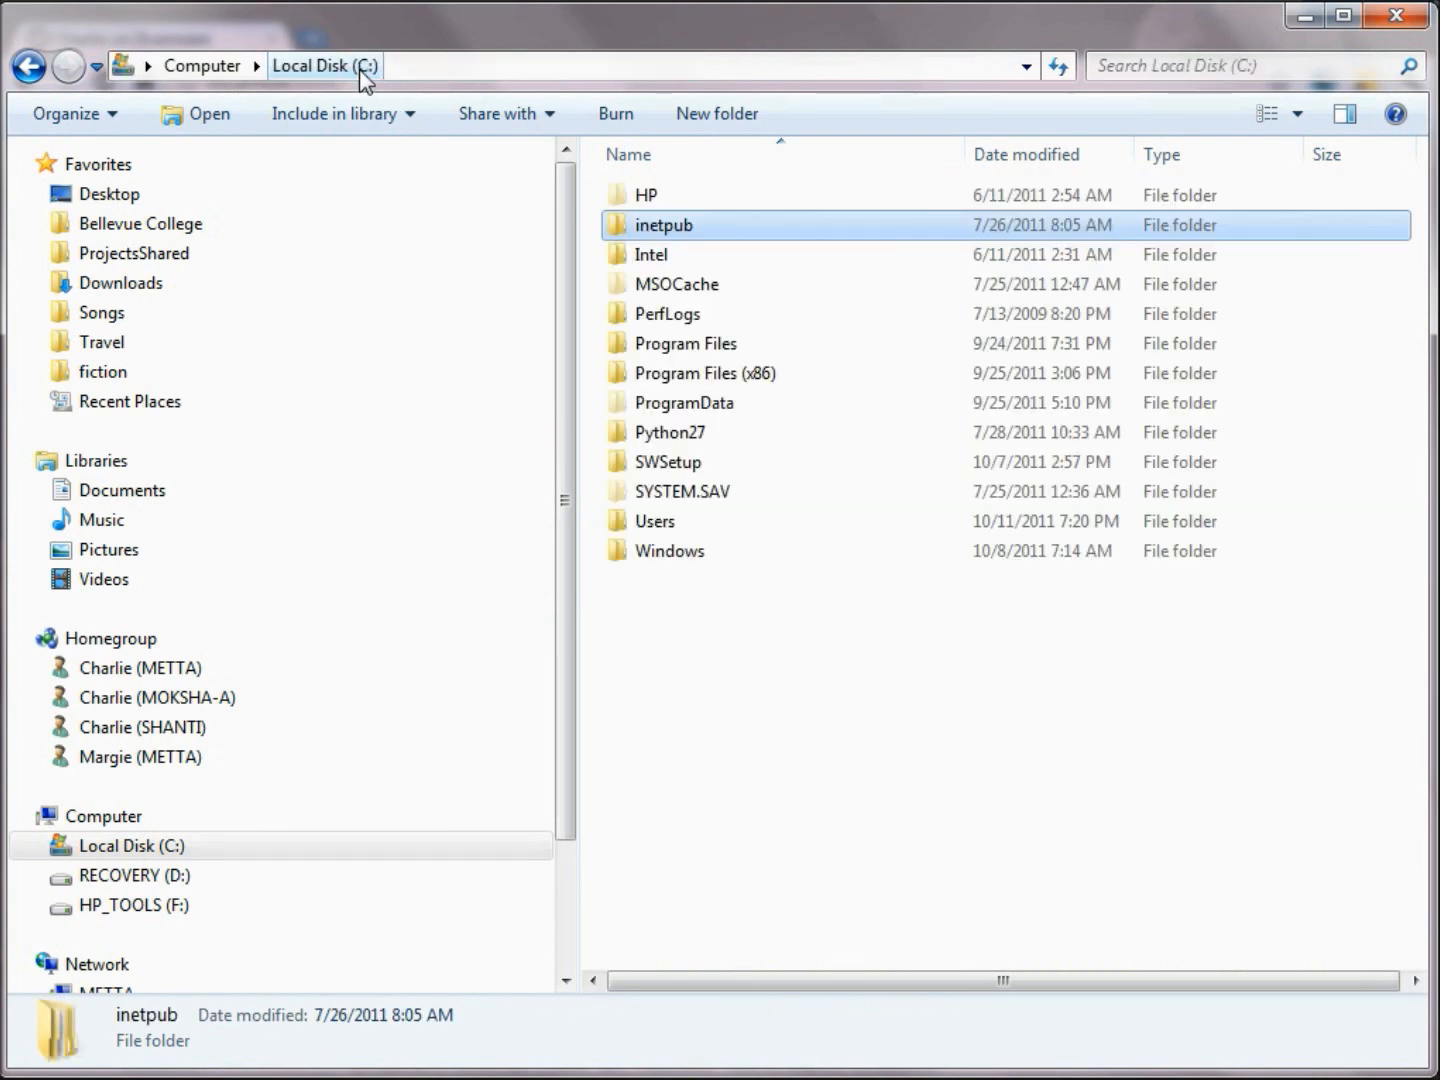
double_click(670, 233)
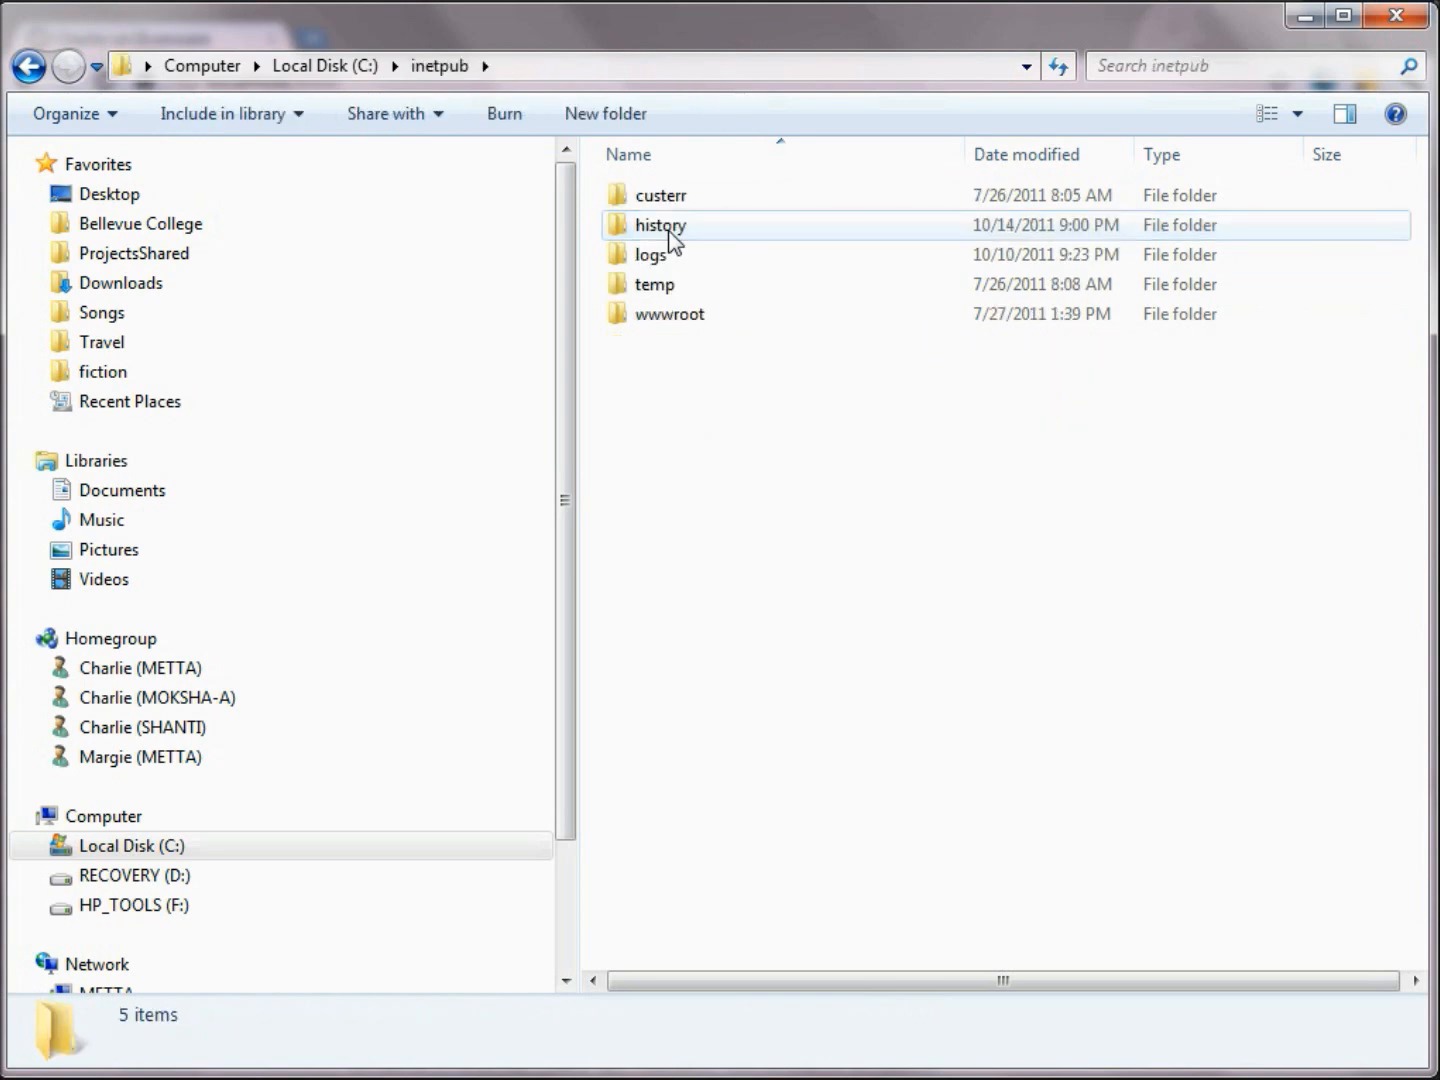
double_click(652, 262)
left_click(646, 209)
double_click(645, 208)
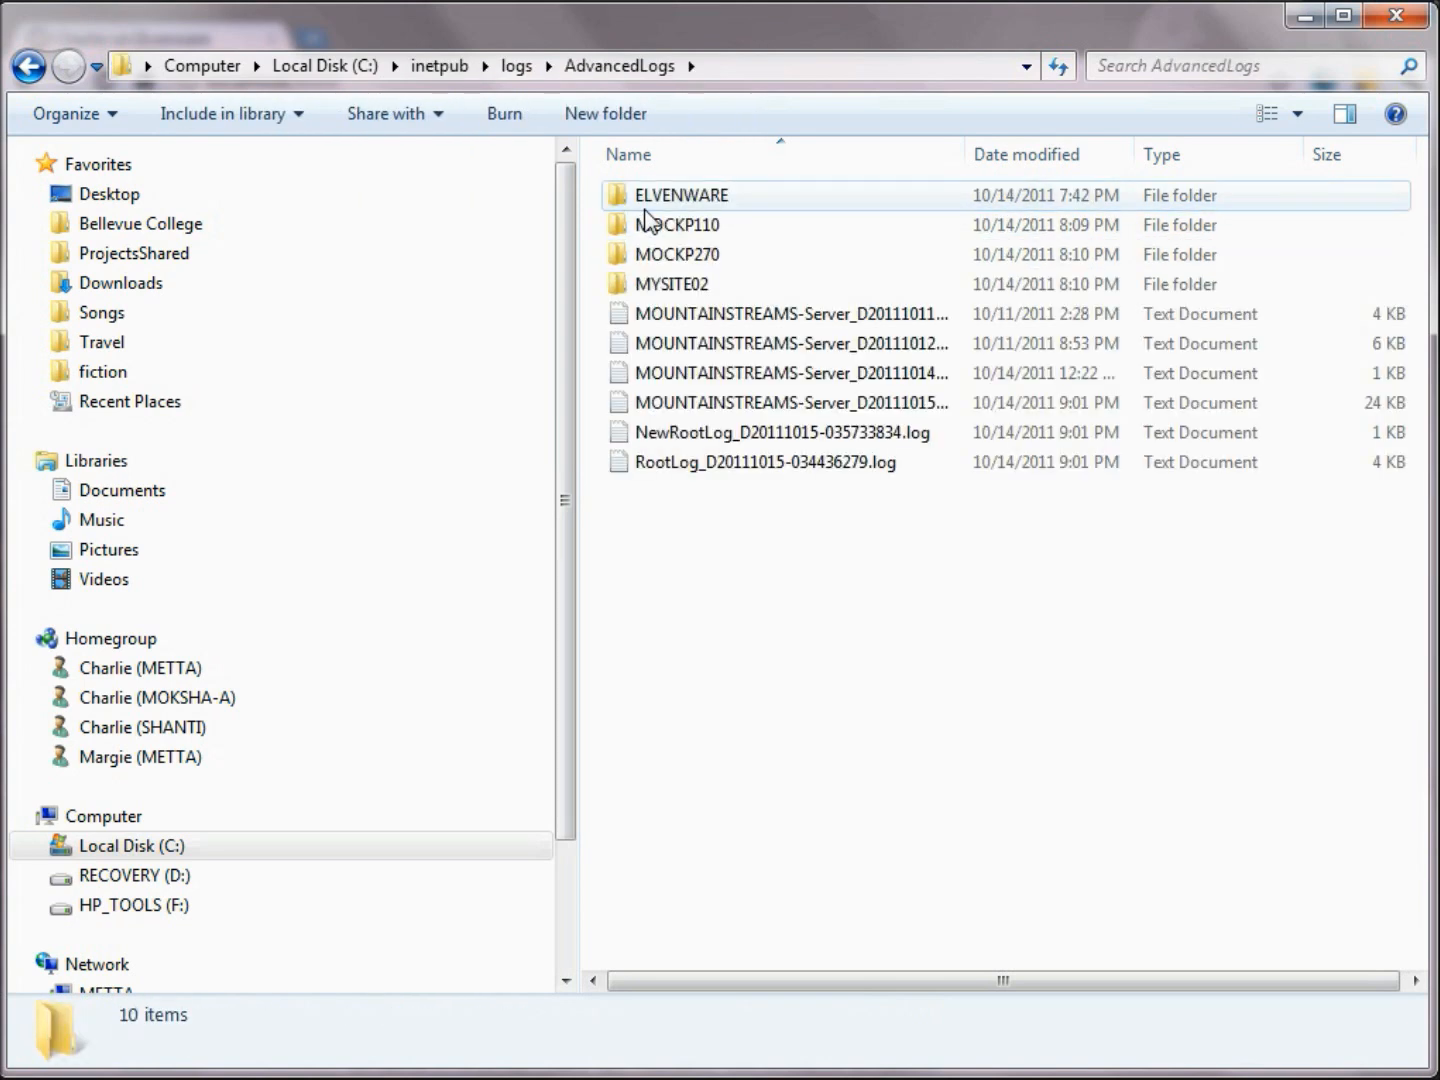
Step: Switch back to IIS Manager and show the Elvenware site's Advanced Logging definitions
key("alt+Tab")
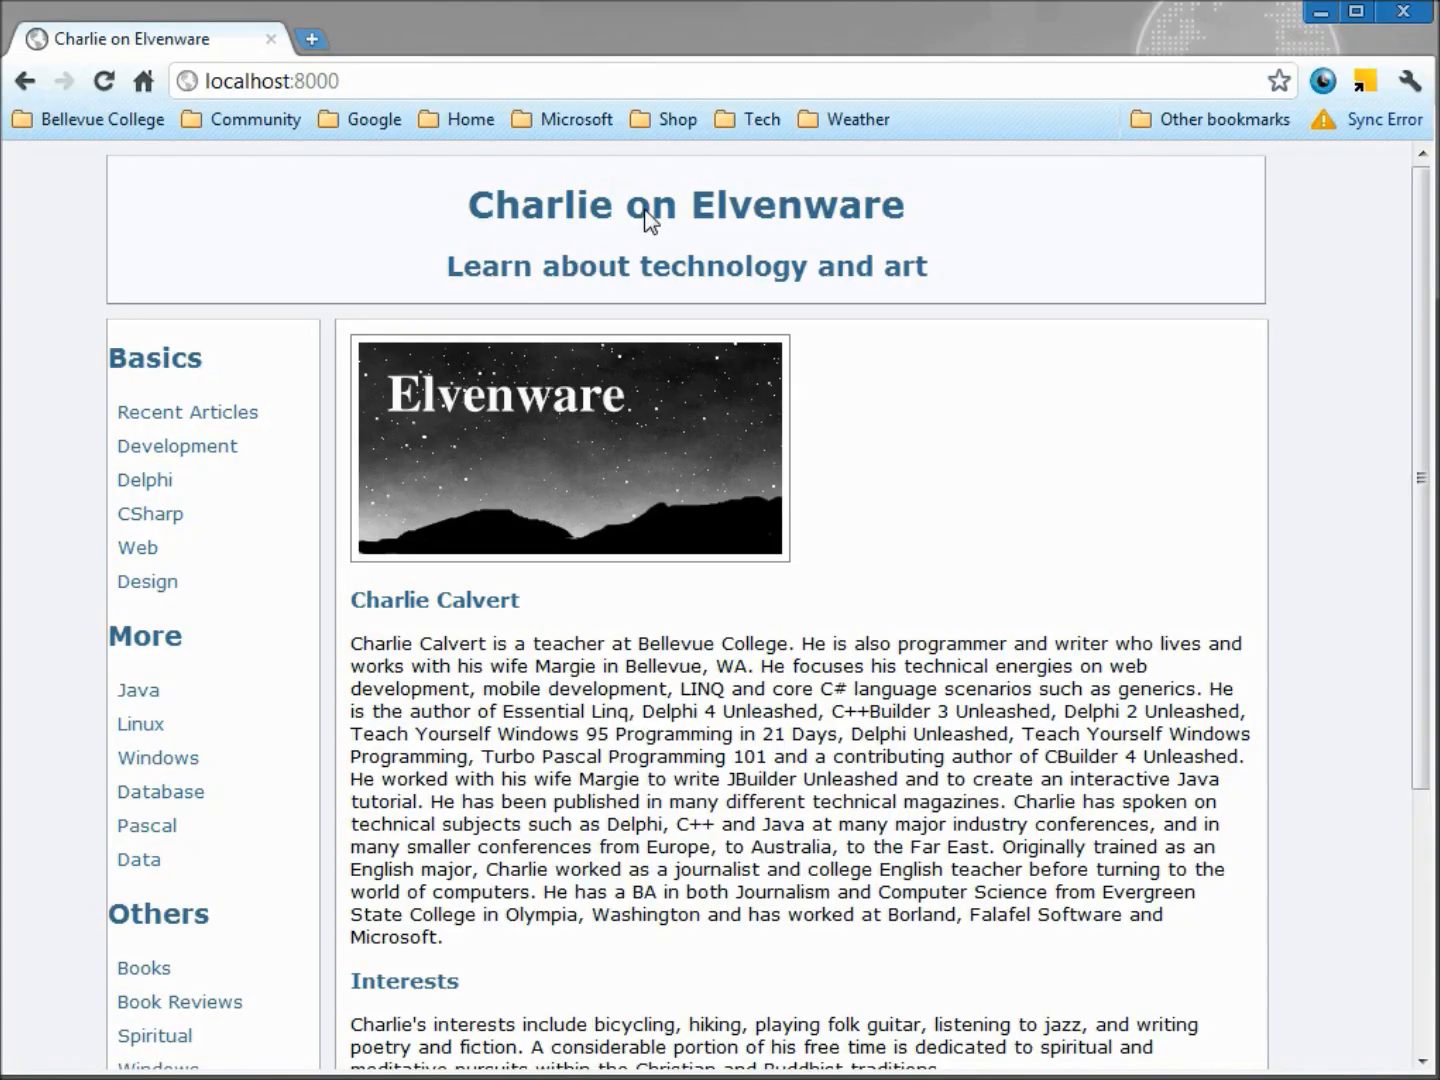
key("alt+Tab")
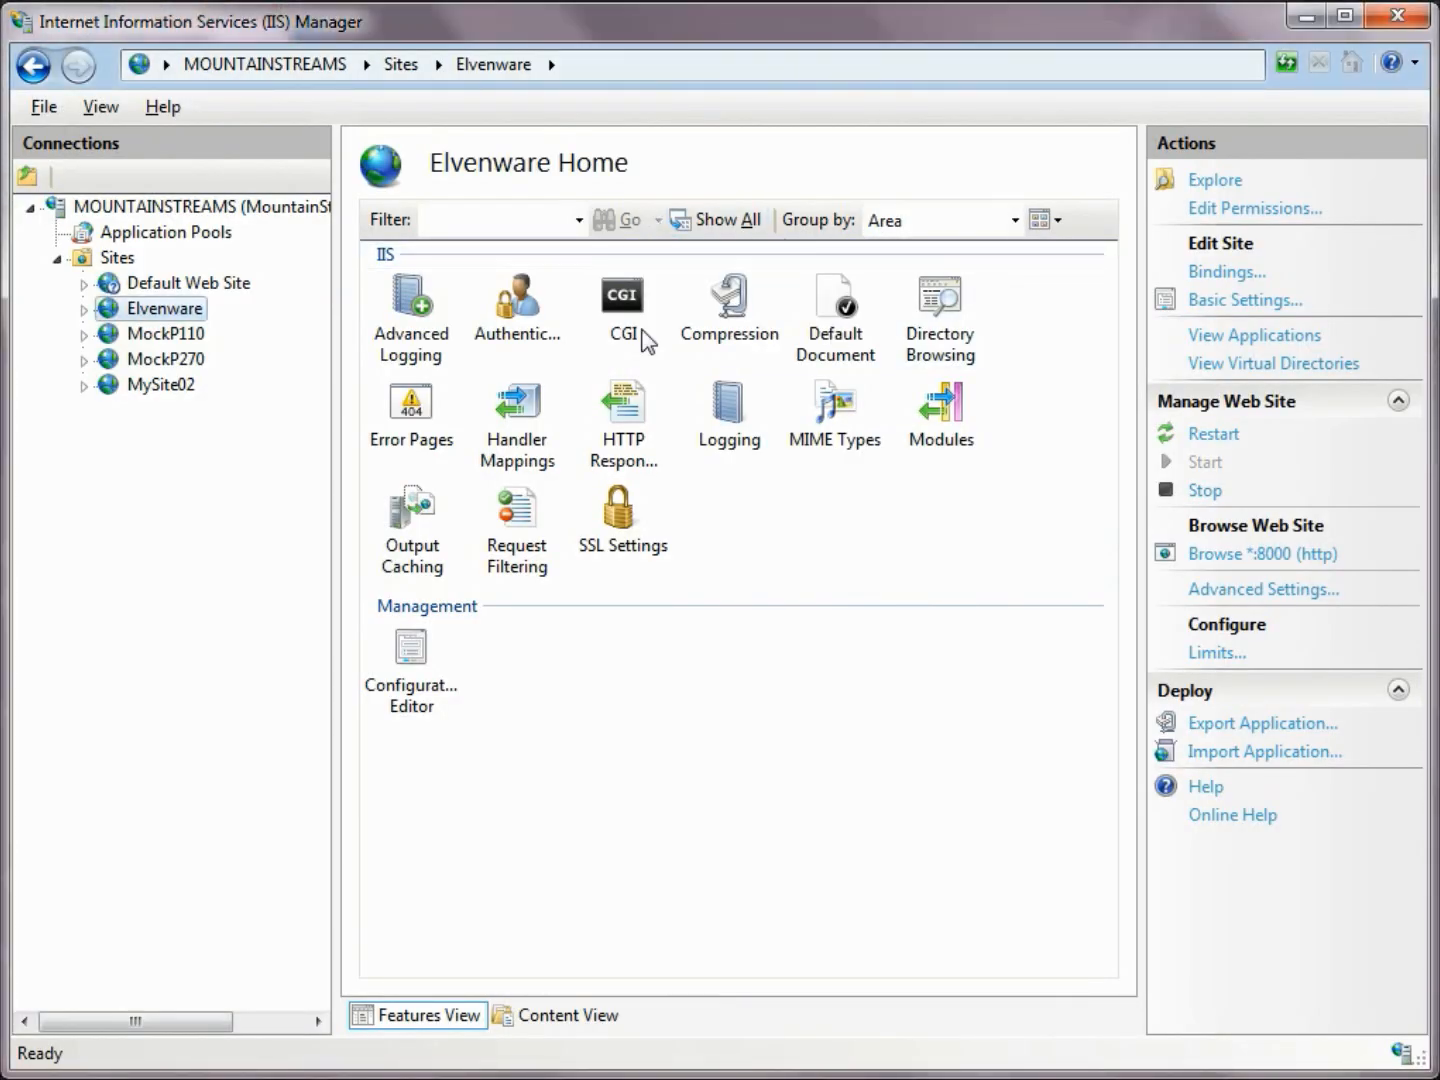
left_click(419, 309)
double_click(415, 301)
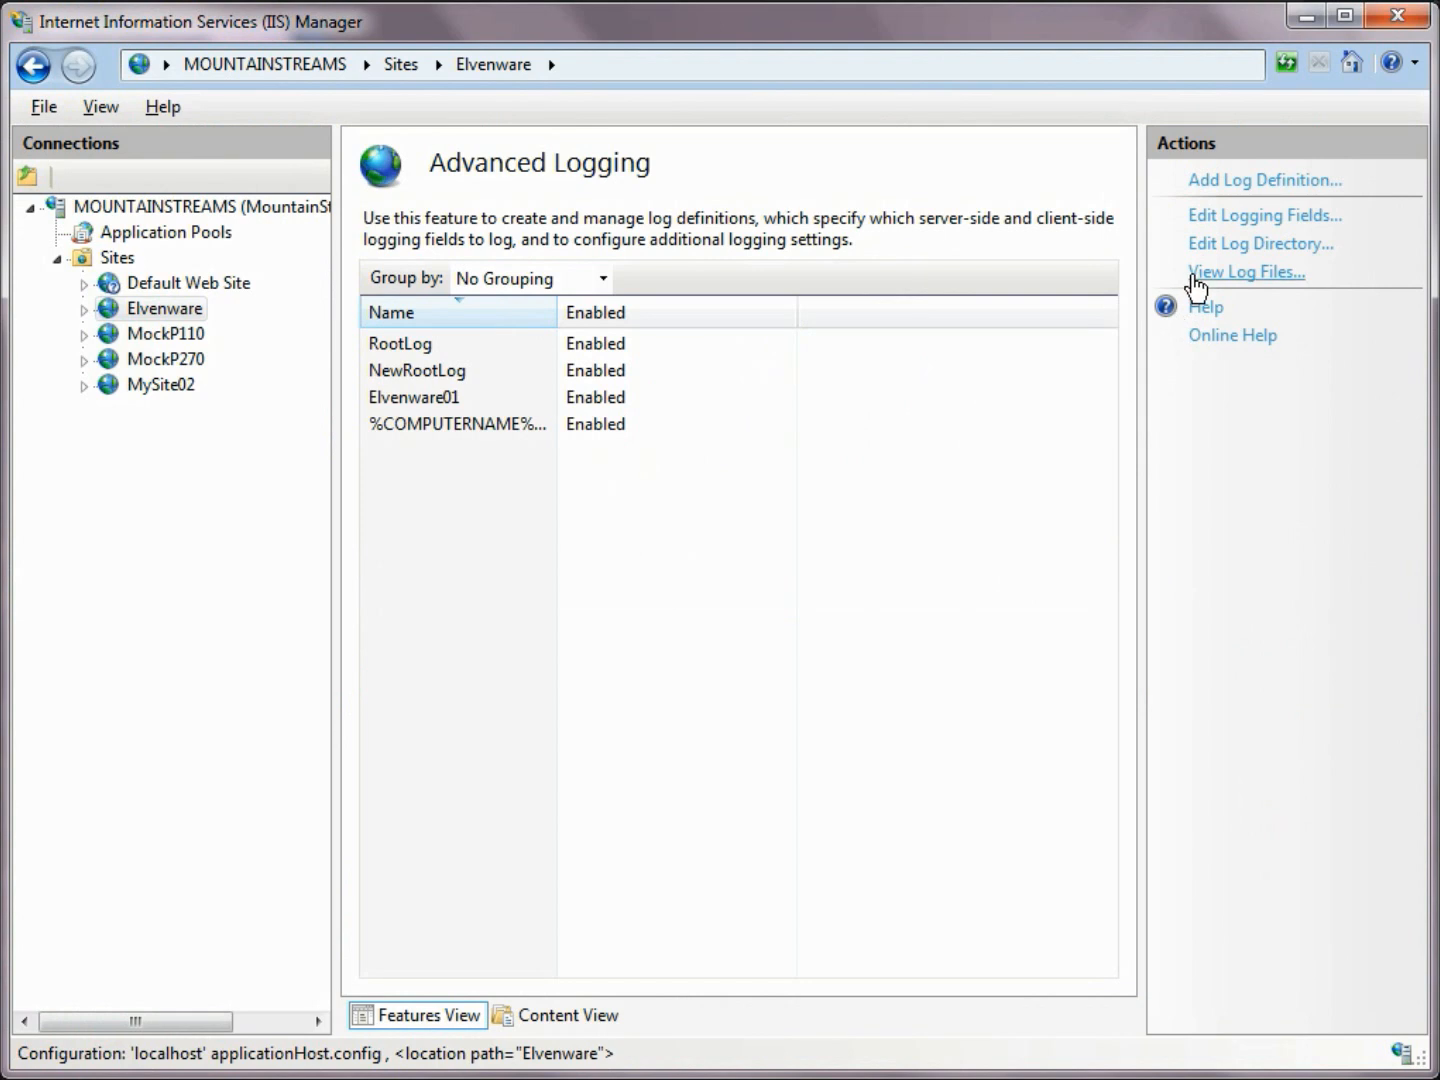
Step: Open NewRootLog_D20111015-035733834.log from the AdvancedLogs folder, examine the field order of its newest entries and close the file
key("alt+Tab")
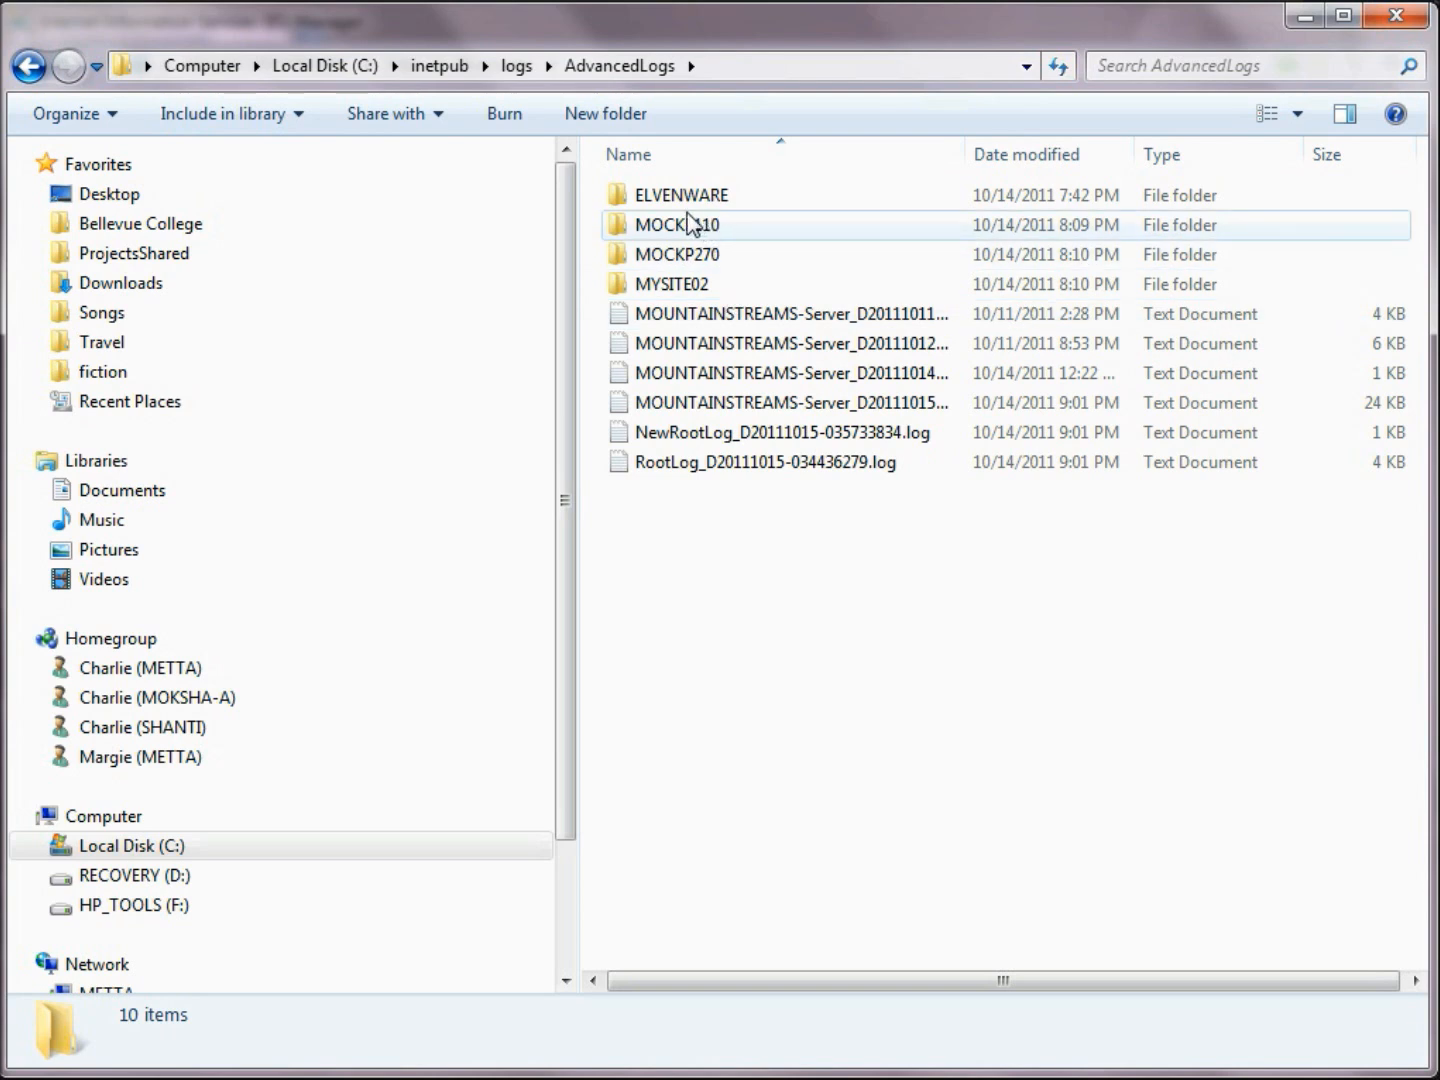
double_click(697, 443)
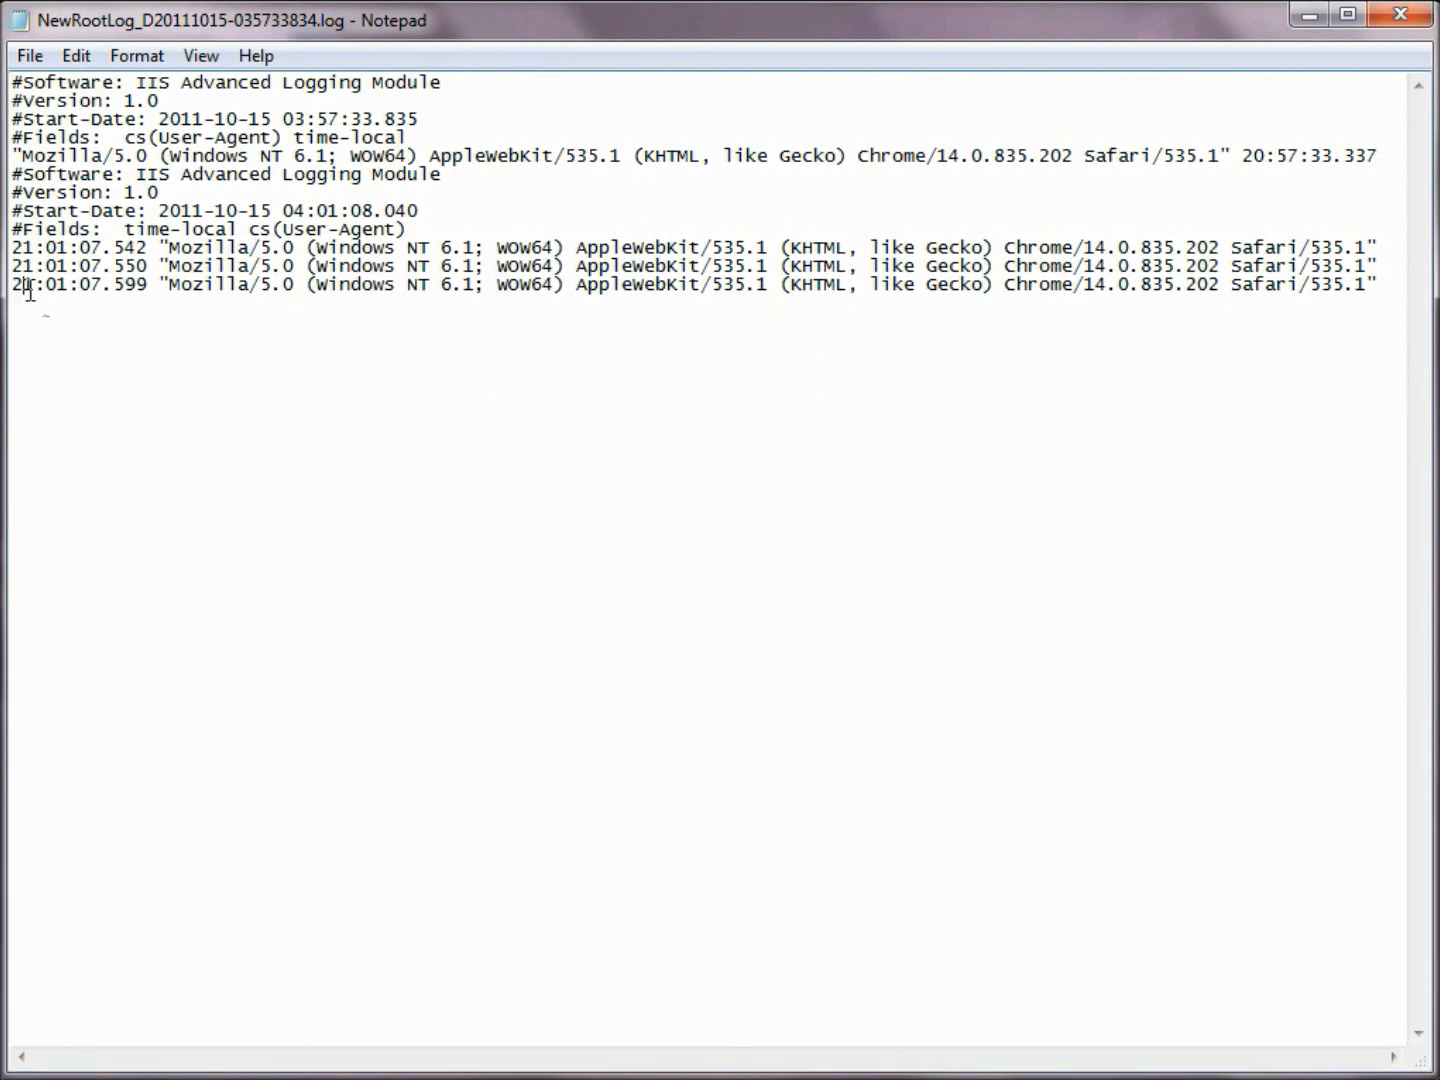
left_click_drag(22, 286, 160, 312)
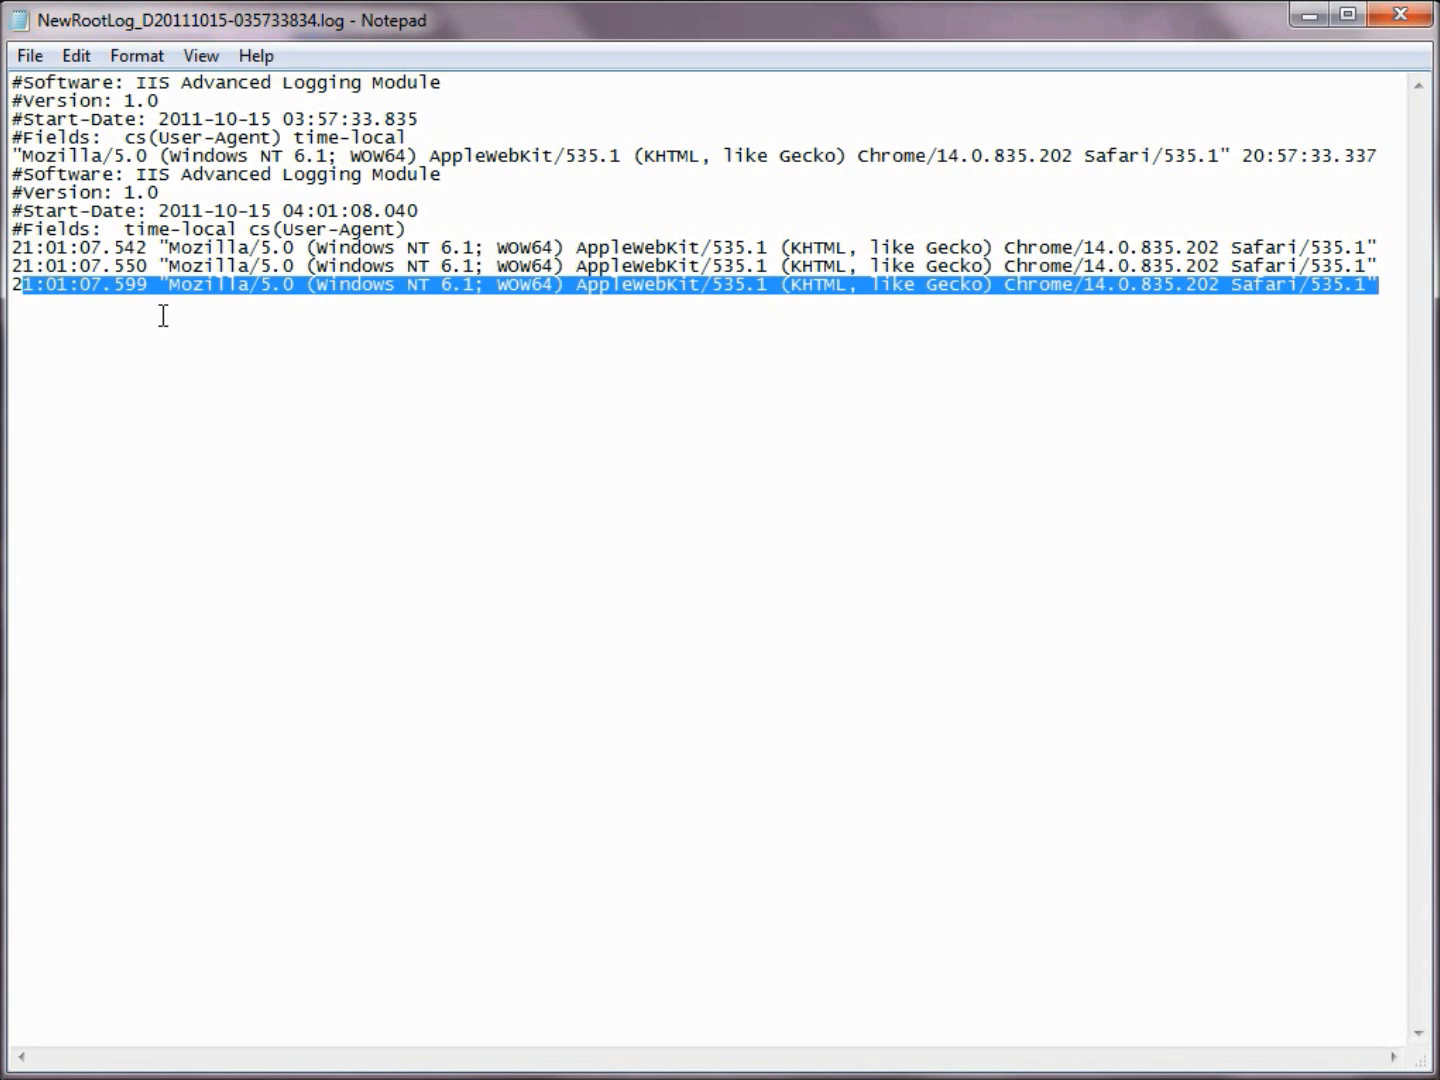
left_click(1422, 22)
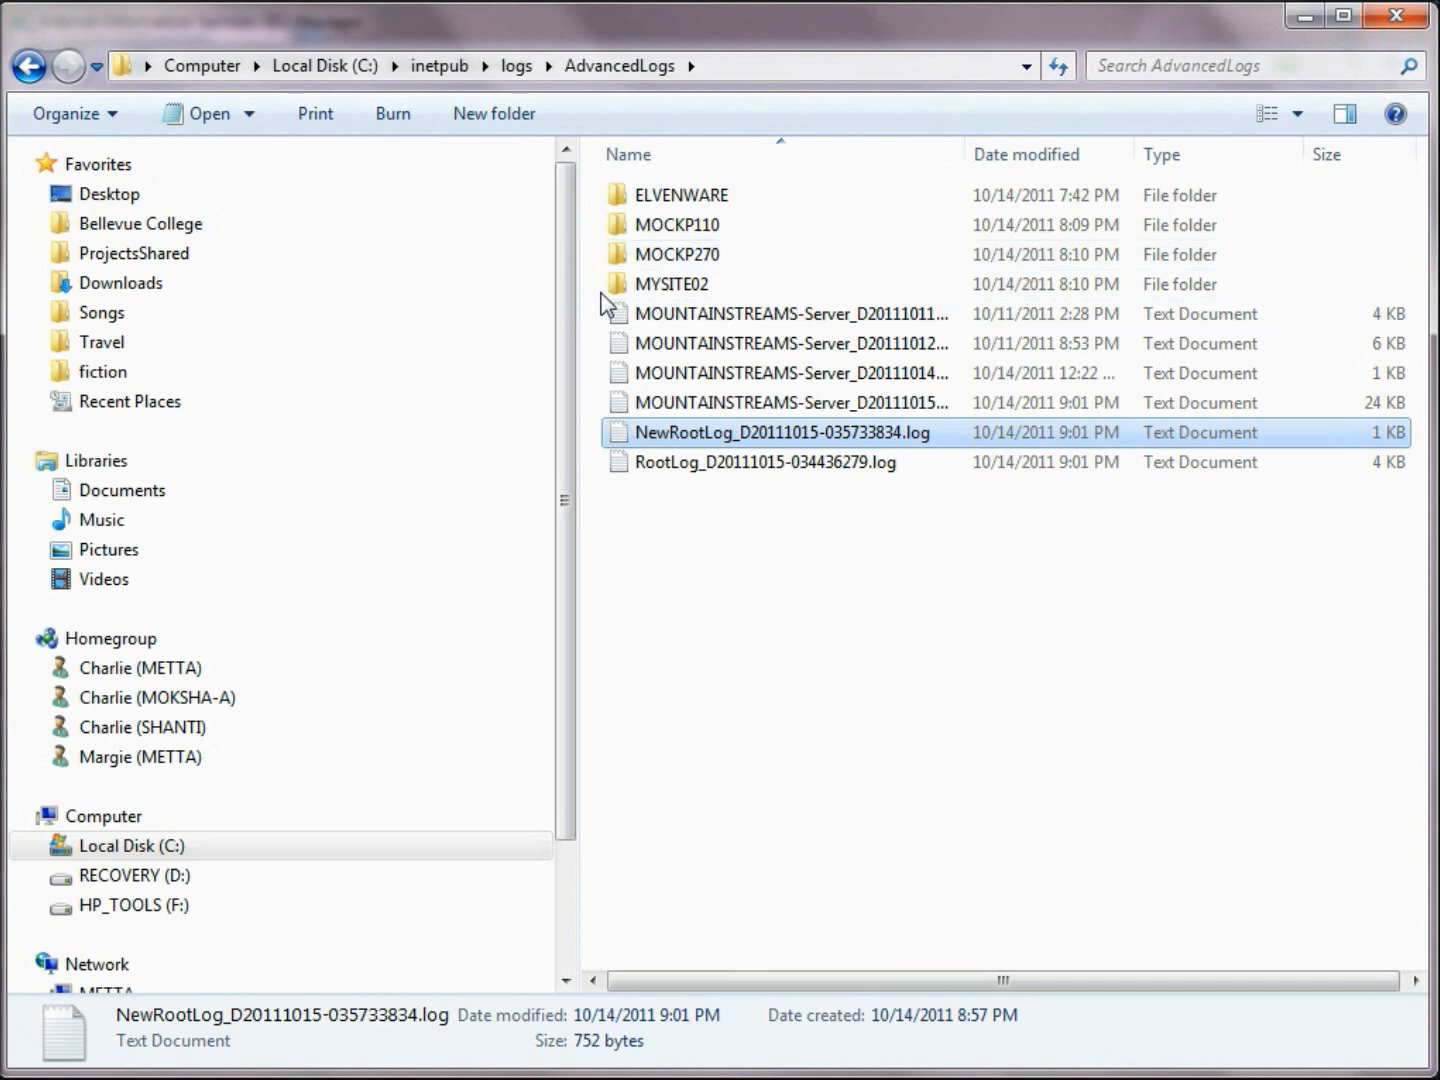
Step: Review the RootLog, NewRootLog and Elvenware01 definitions in the Elvenware site's Advanced Logging in IIS Manager
key("alt+Tab")
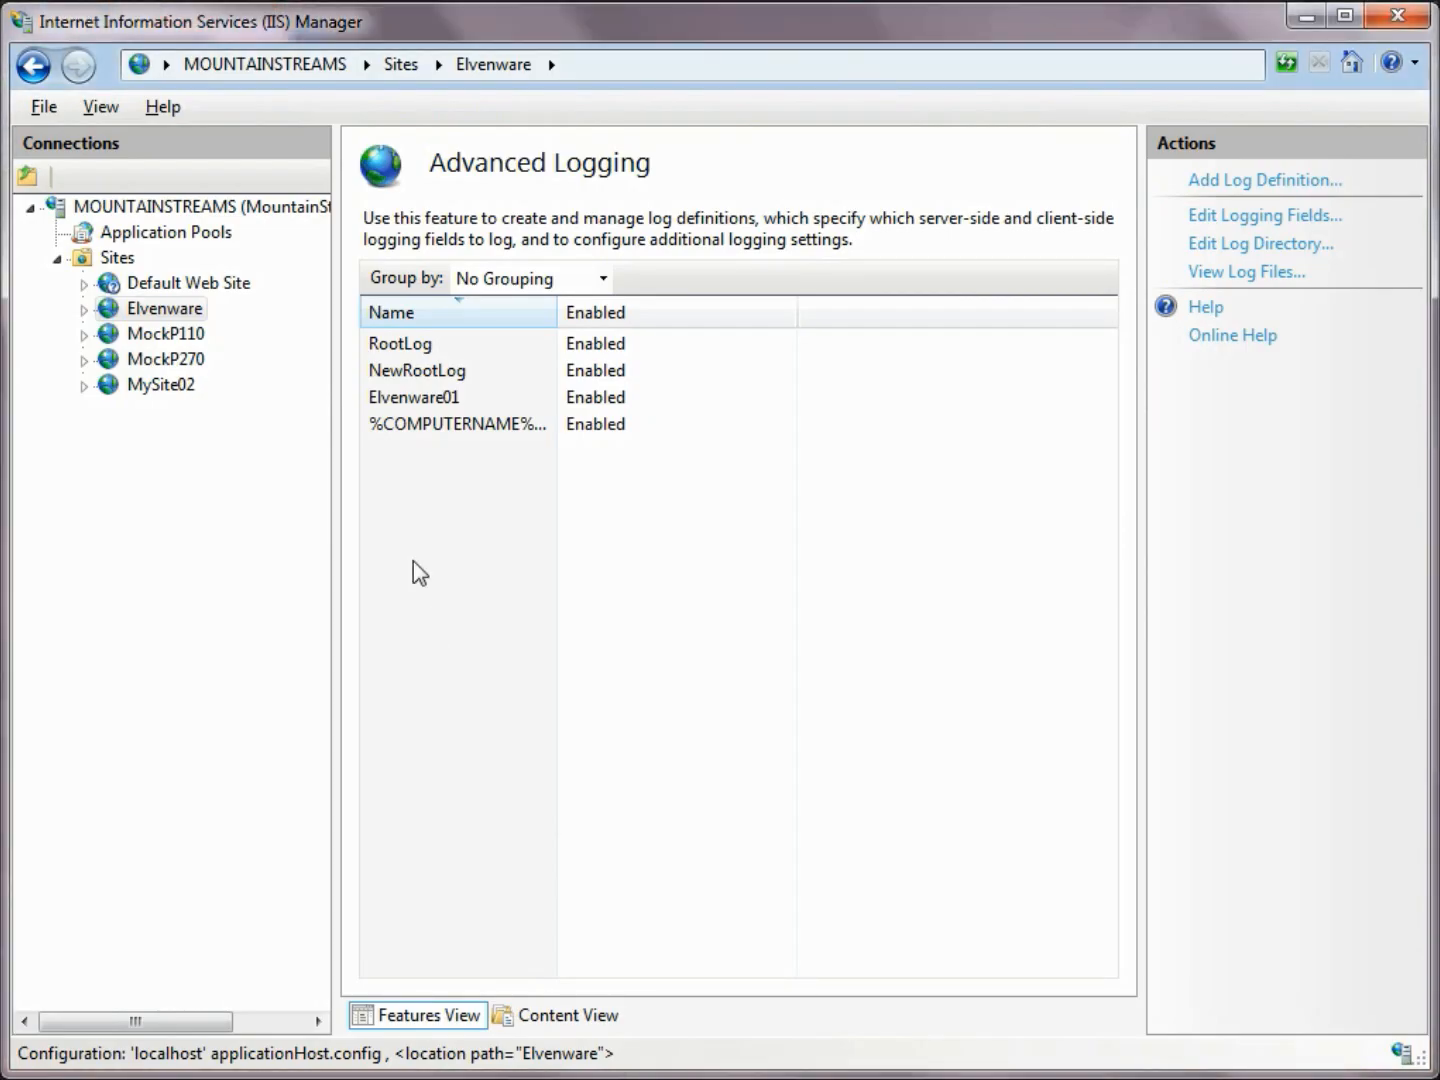
left_click(372, 349)
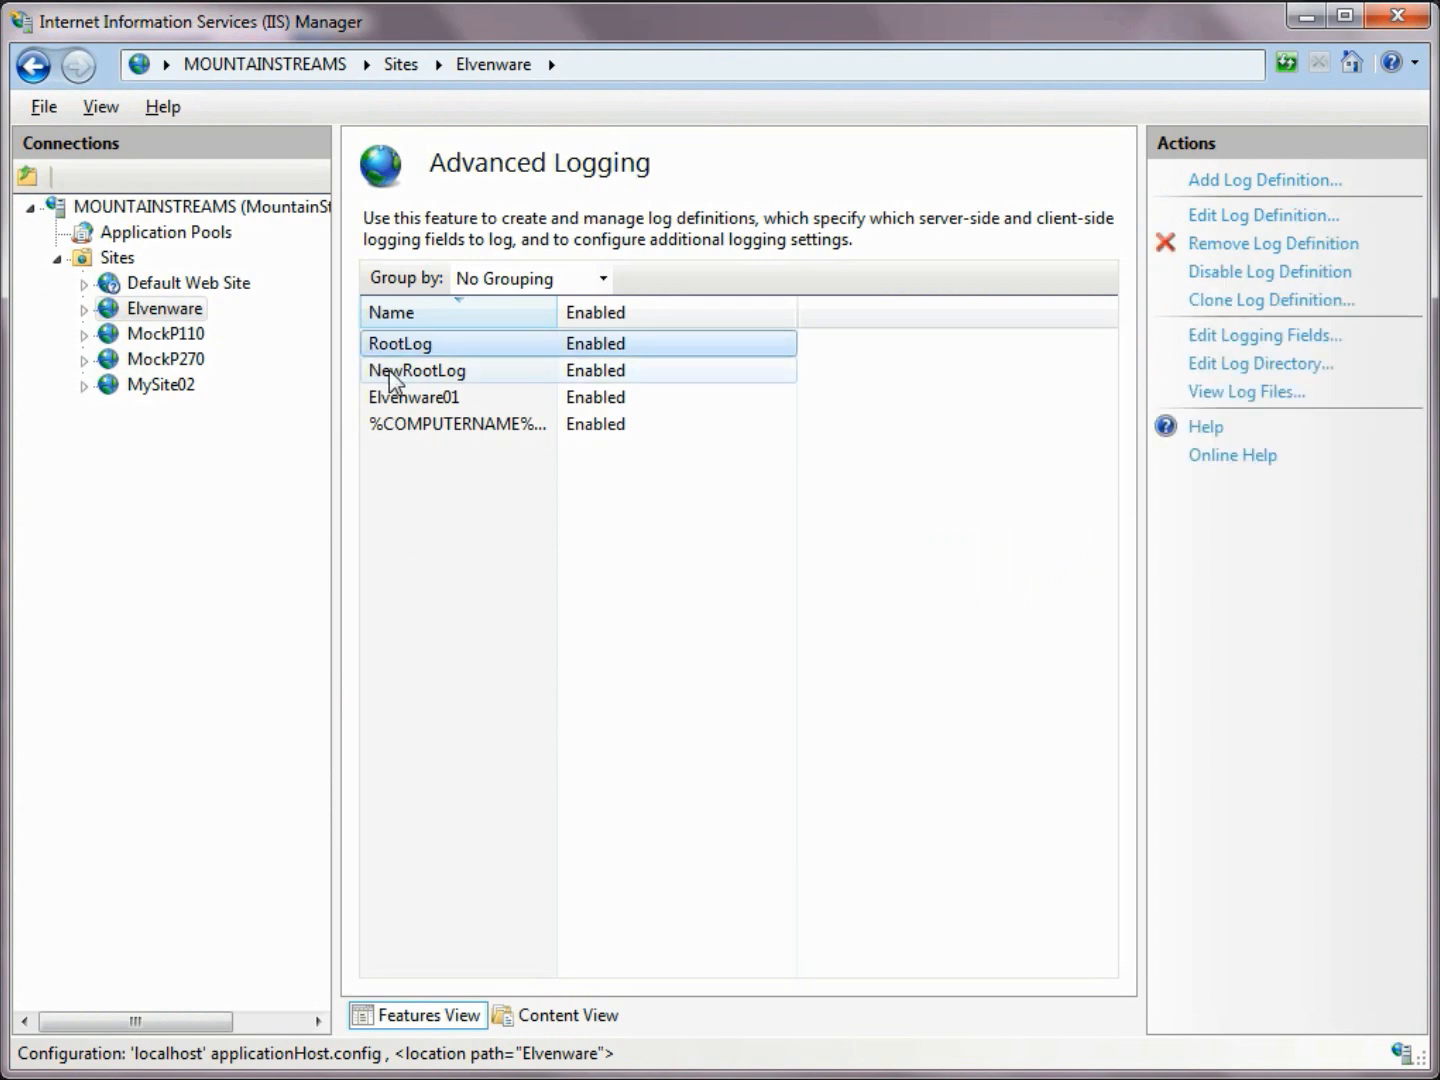
left_click(390, 370)
left_click(403, 400)
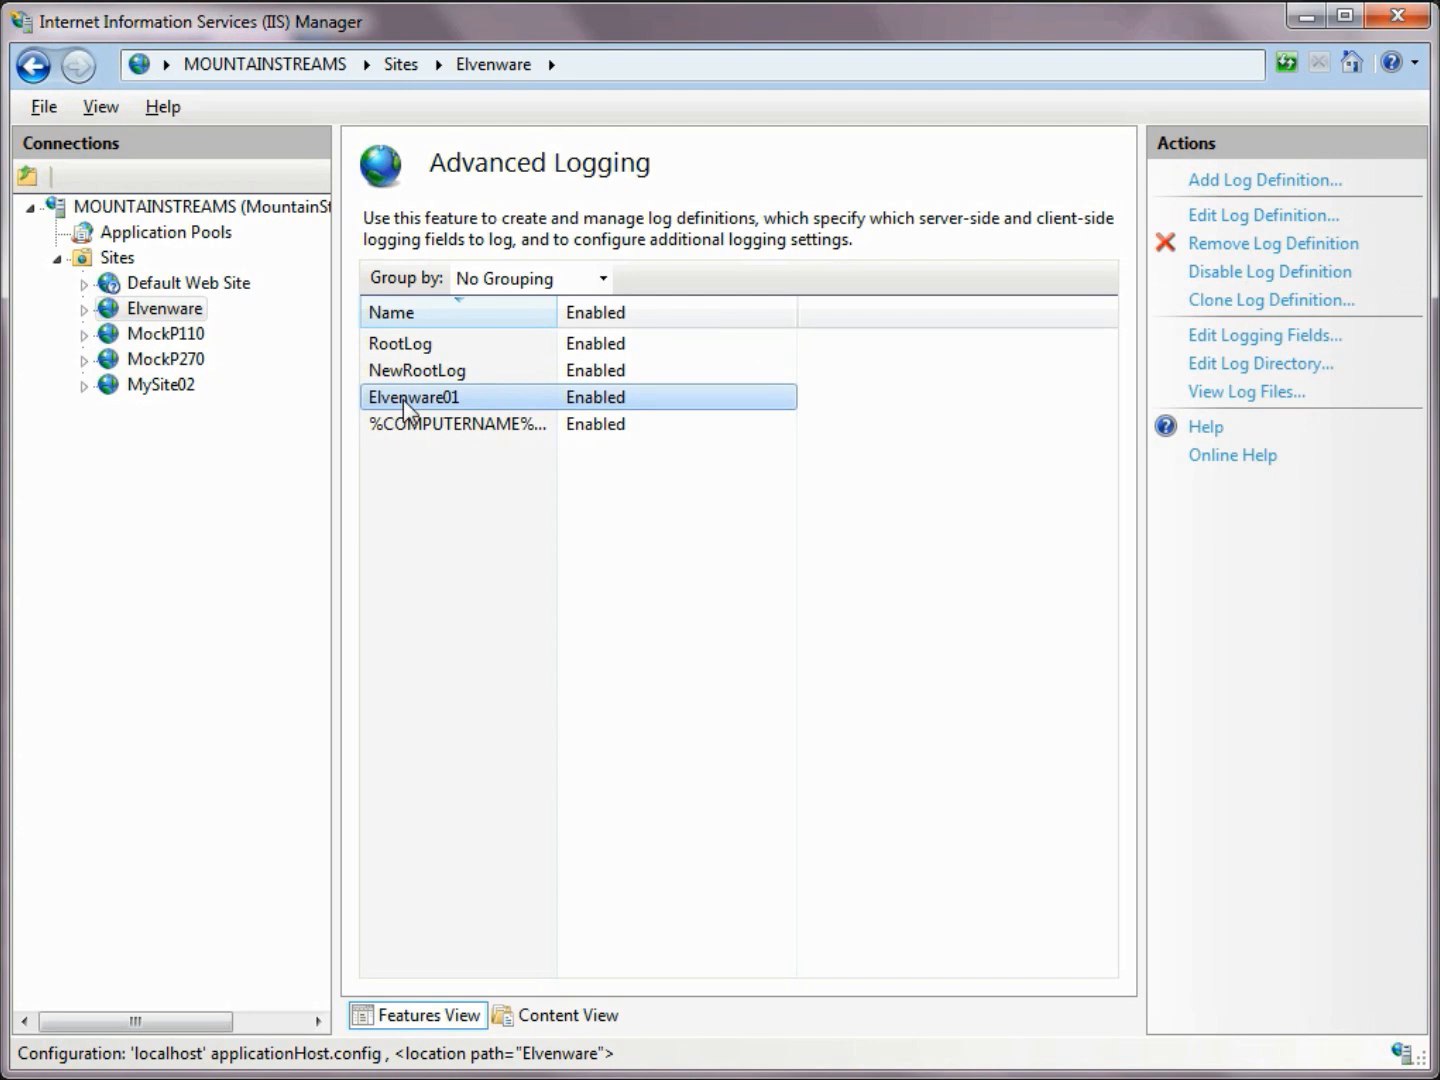
Step: Open Advanced Logging for the MockP270 site
left_click(184, 364)
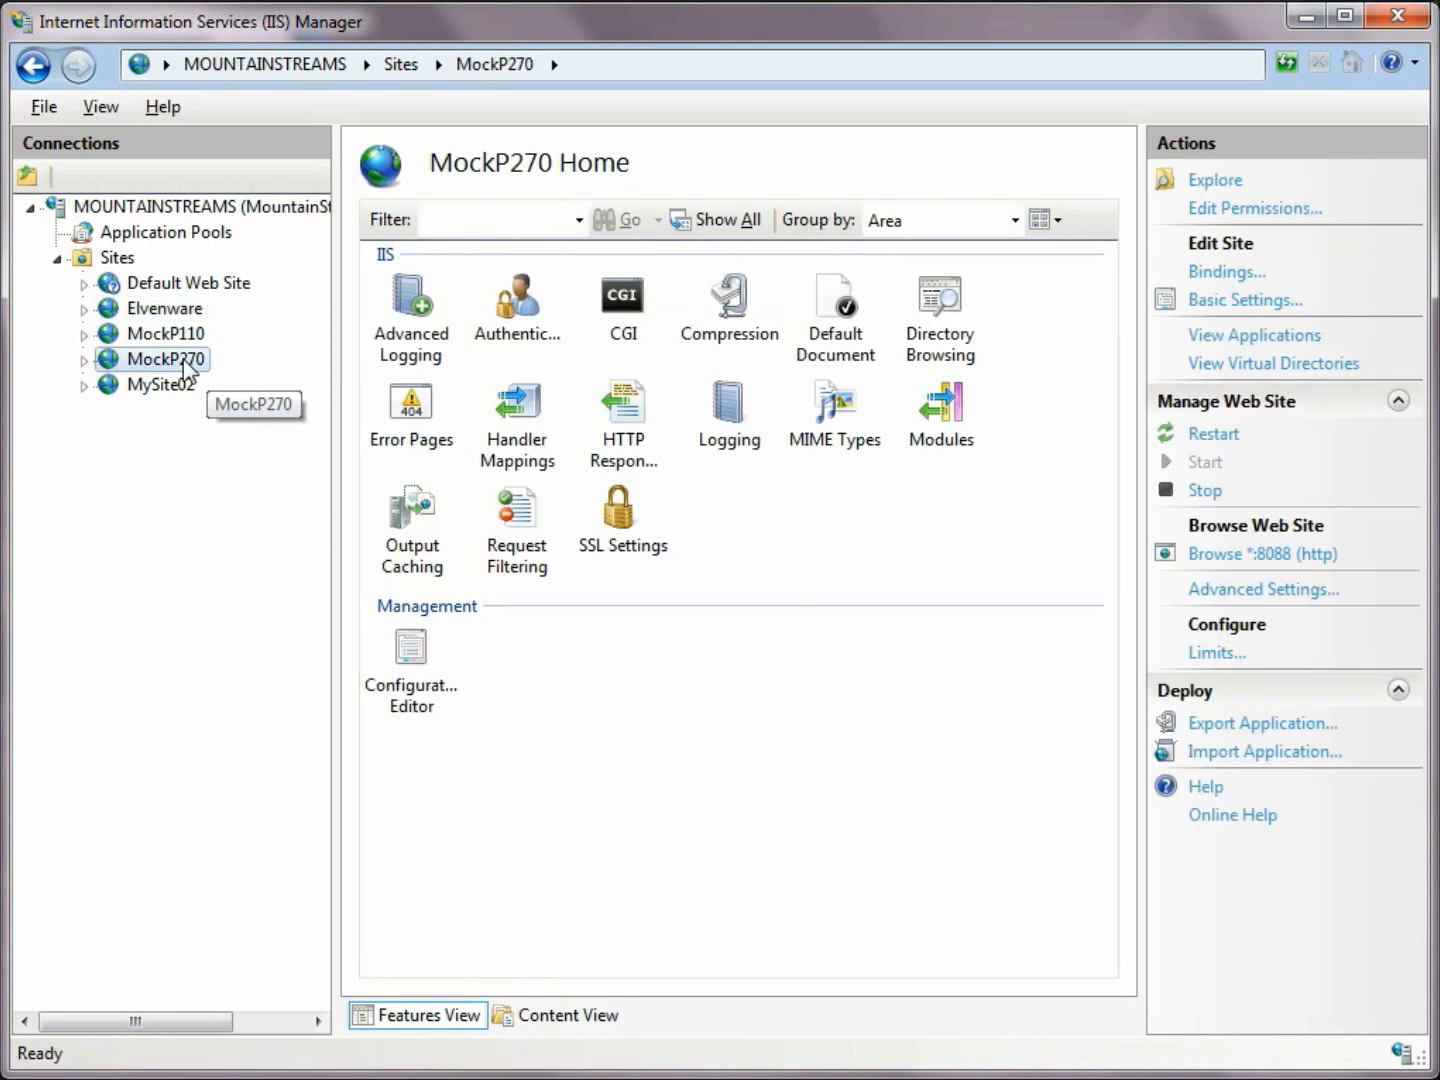
left_click(414, 319)
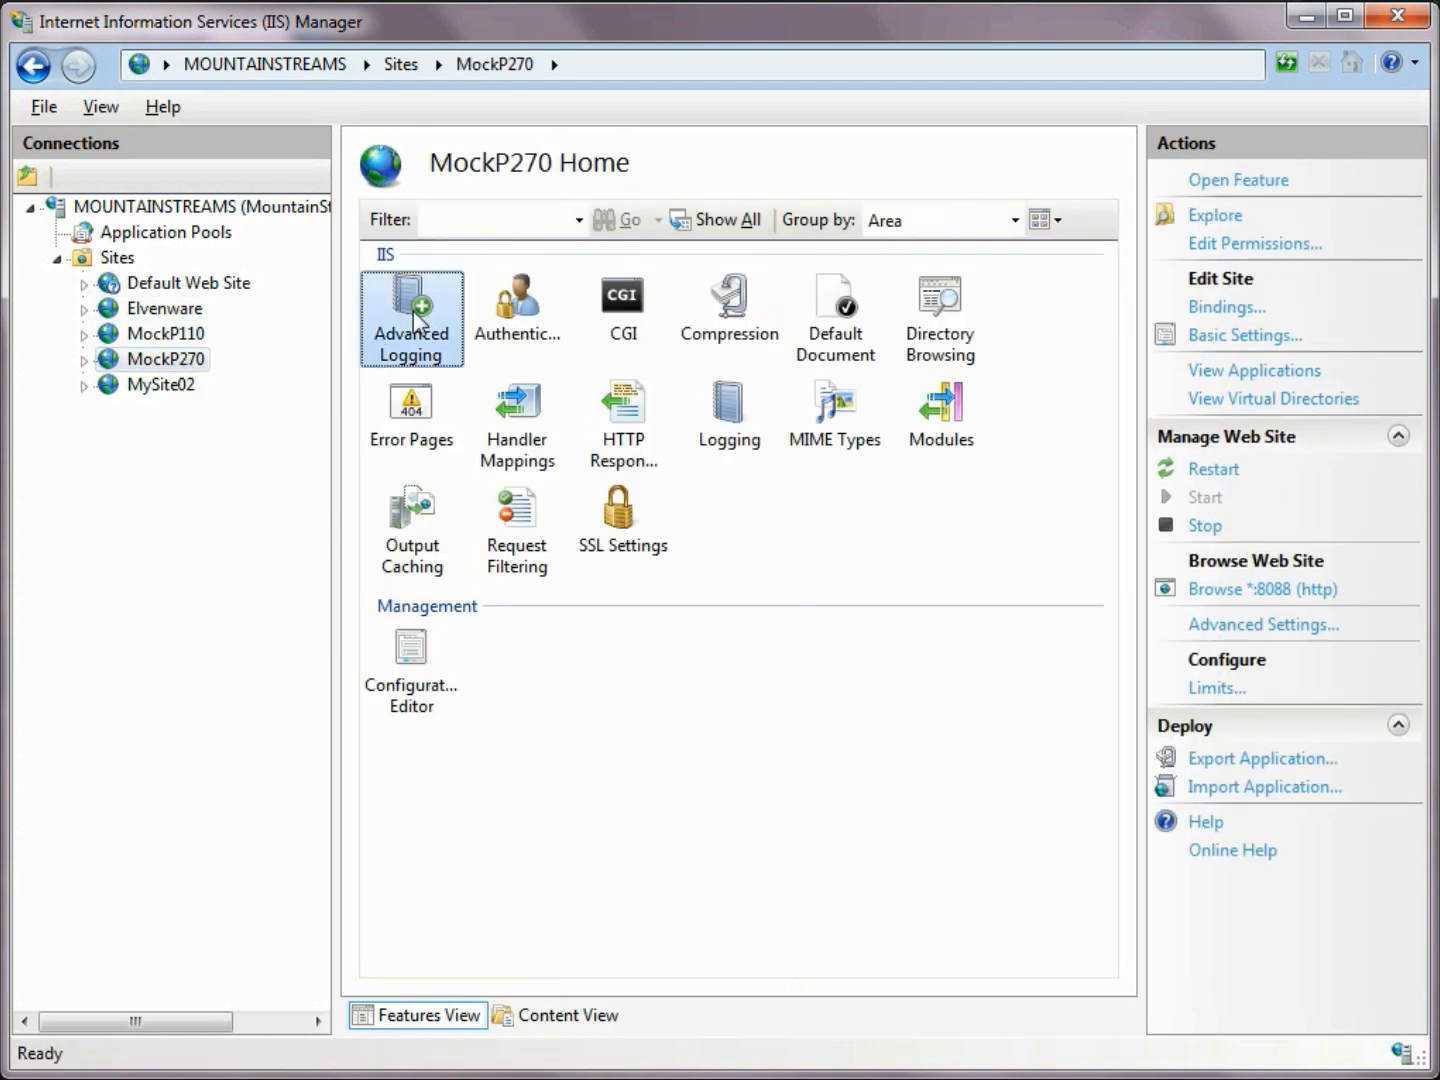